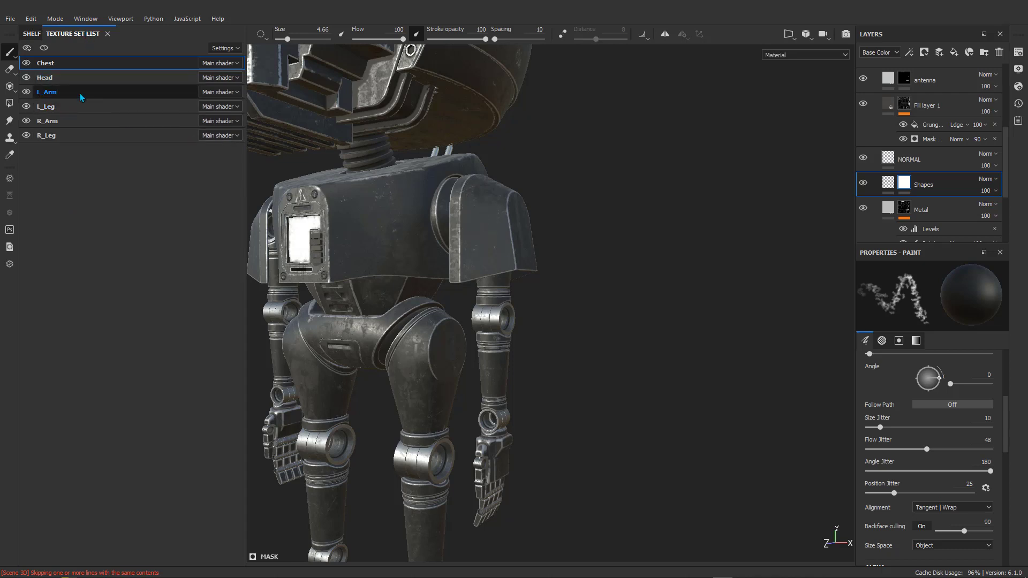
- Activate the L_Arm texture set and add a new paint layer directly above the Painted metal_1 folder
ctrl+alt+shift+click(488, 255)
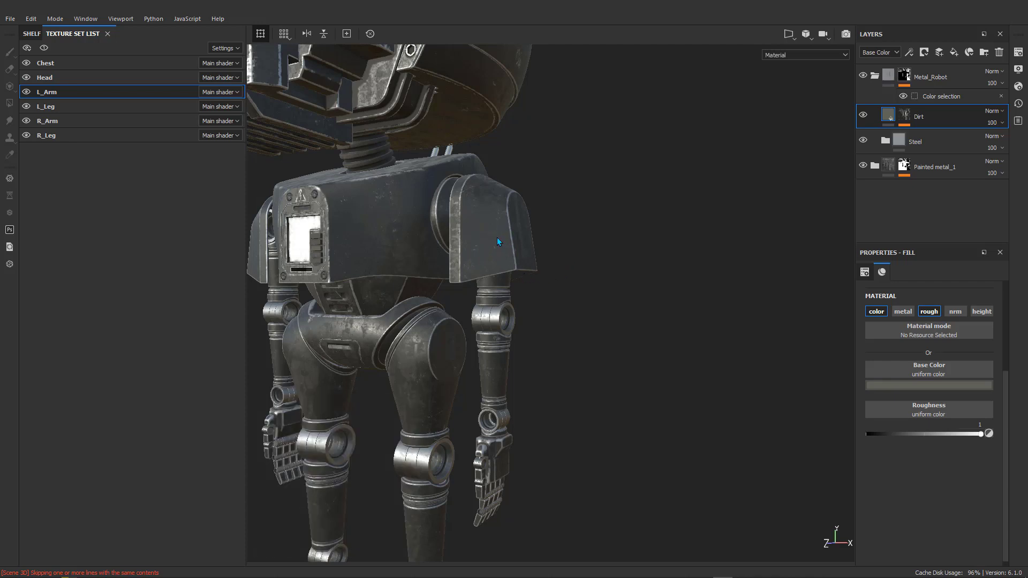
alt+drag(497, 237, 437, 239)
alt+drag(521, 250, 464, 196)
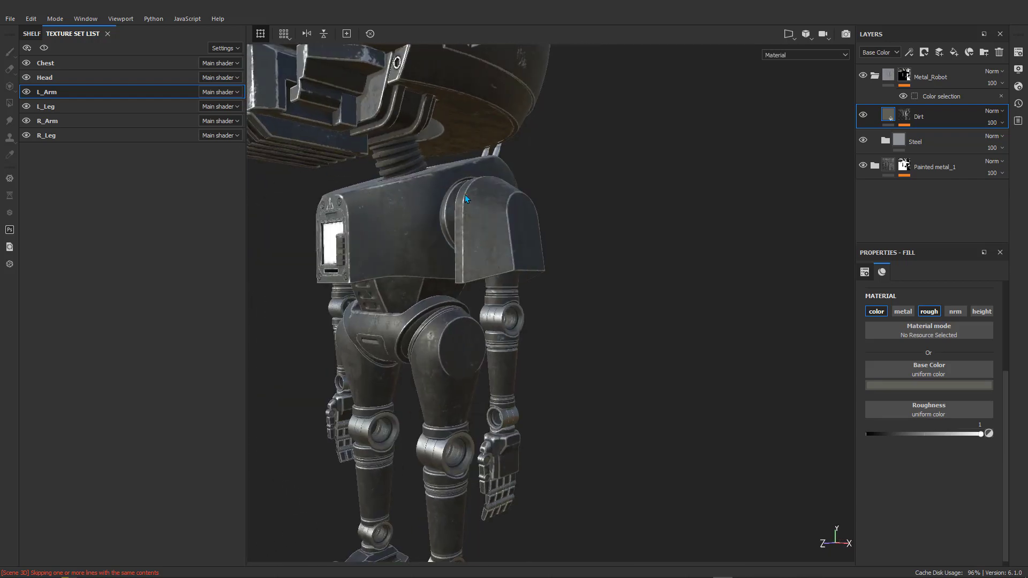
scroll(465, 199, up, 4)
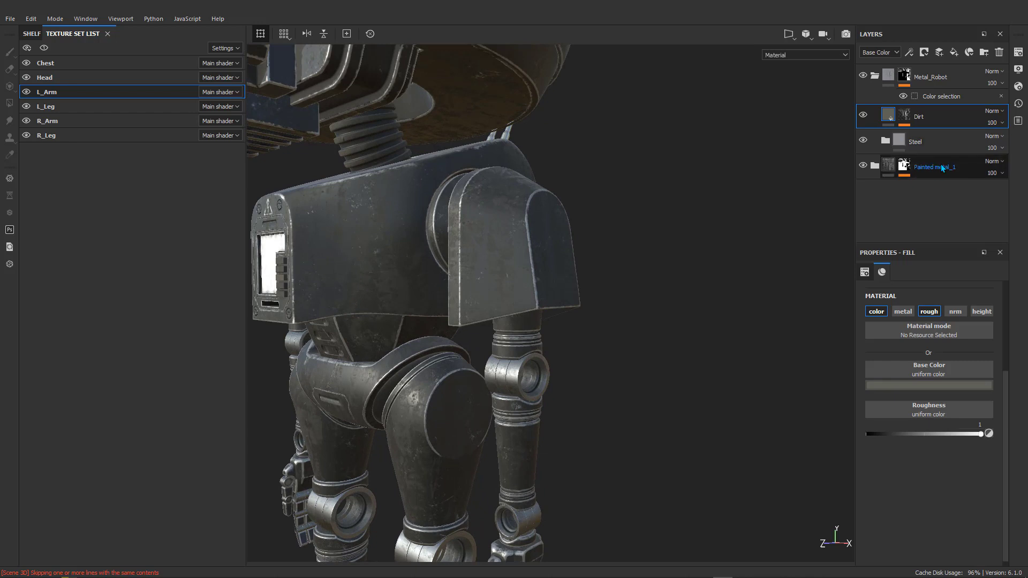
click(940, 165)
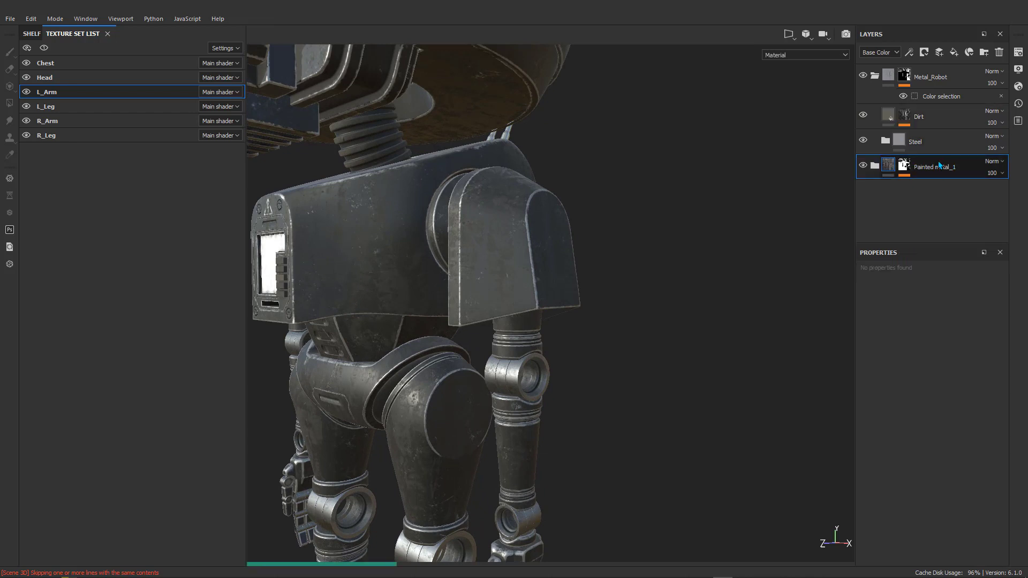
scroll(514, 235, up, 2)
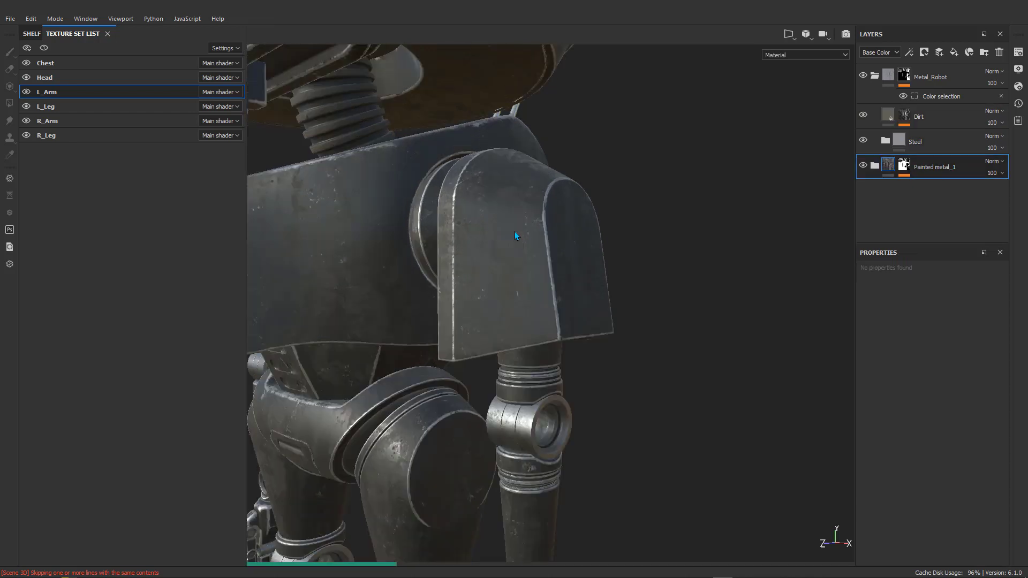
click(940, 53)
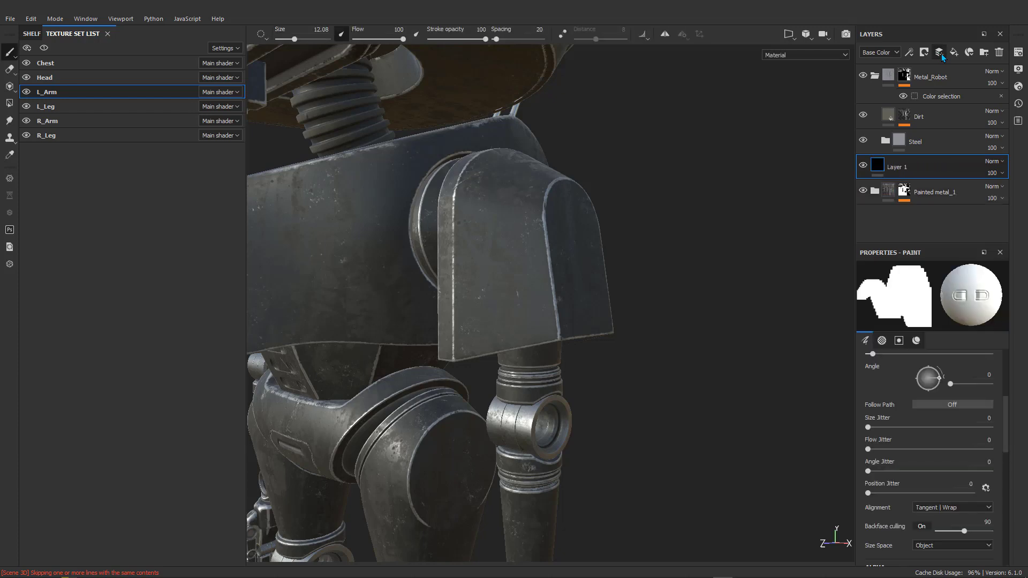
- Rename the new layer Decals and move it inside the Painted metal_1 folder, between the Metal and Roughness layers
click(874, 191)
scroll(914, 178, down, 1)
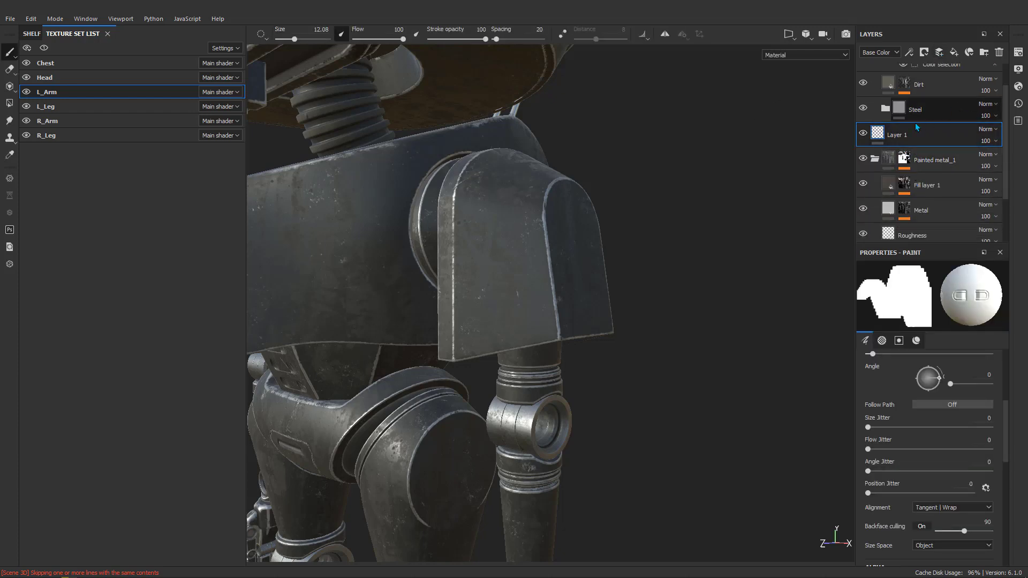
text(Decals)
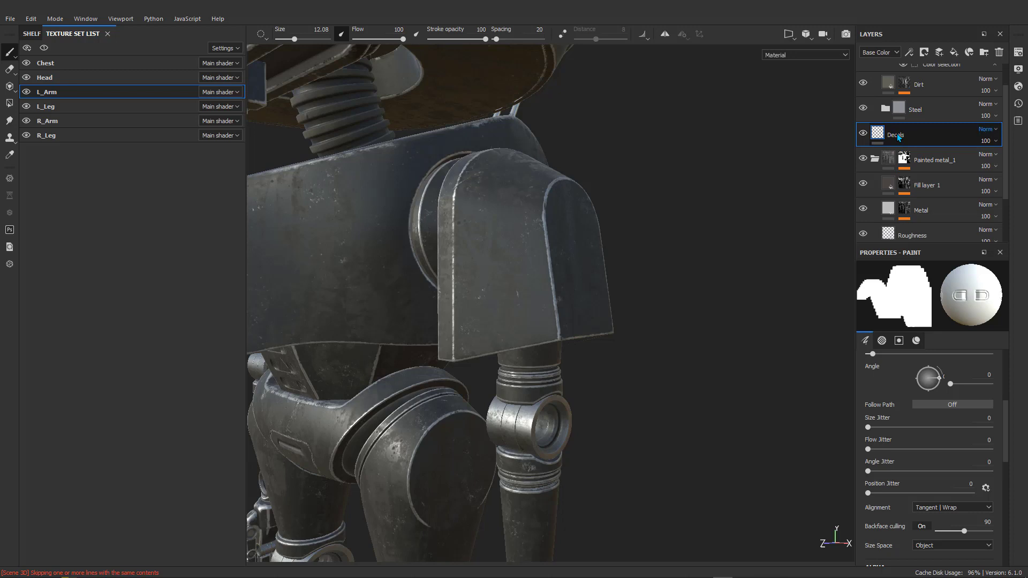
mouse_move(913, 137)
mouse_down()
mouse_move(917, 224)
mouse_move(914, 171)
mouse_up()
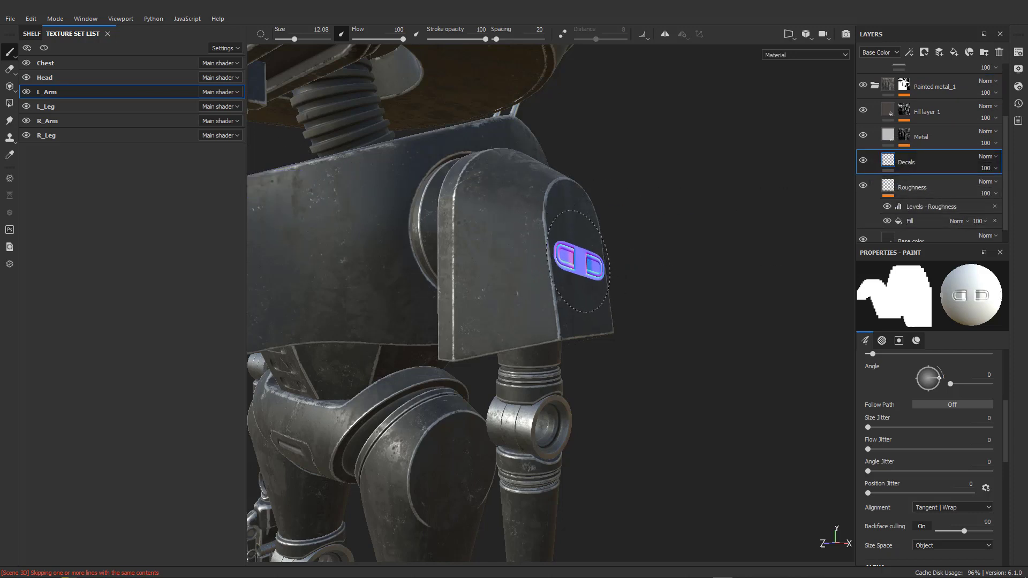
- Load the Circle Split alpha from the shelf into the brush for the Decals layer
mouse_move(578, 267)
alt+mouse_down()
mouse_move(607, 254)
mouse_move(575, 227)
alt+mouse_up()
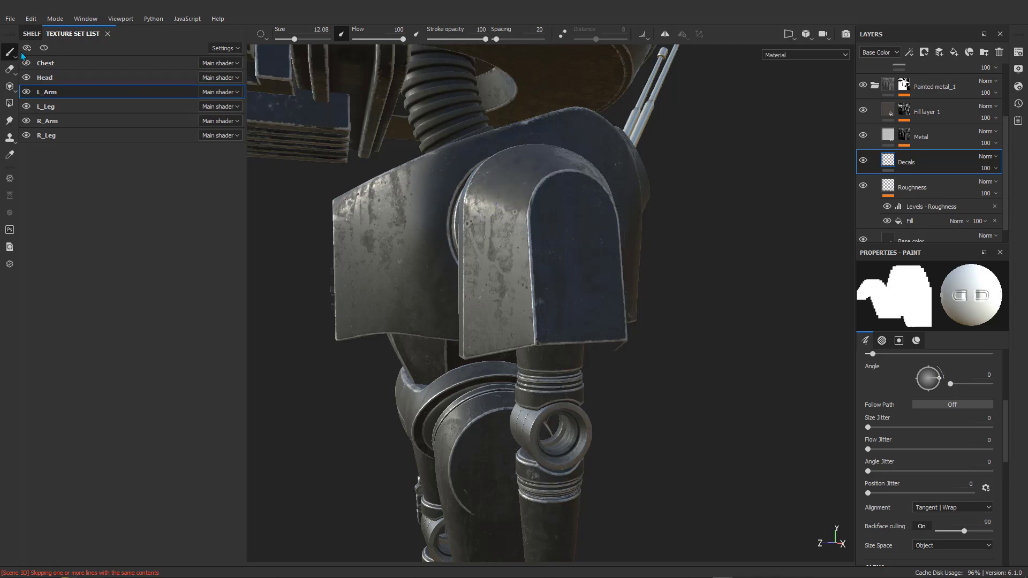
click(31, 34)
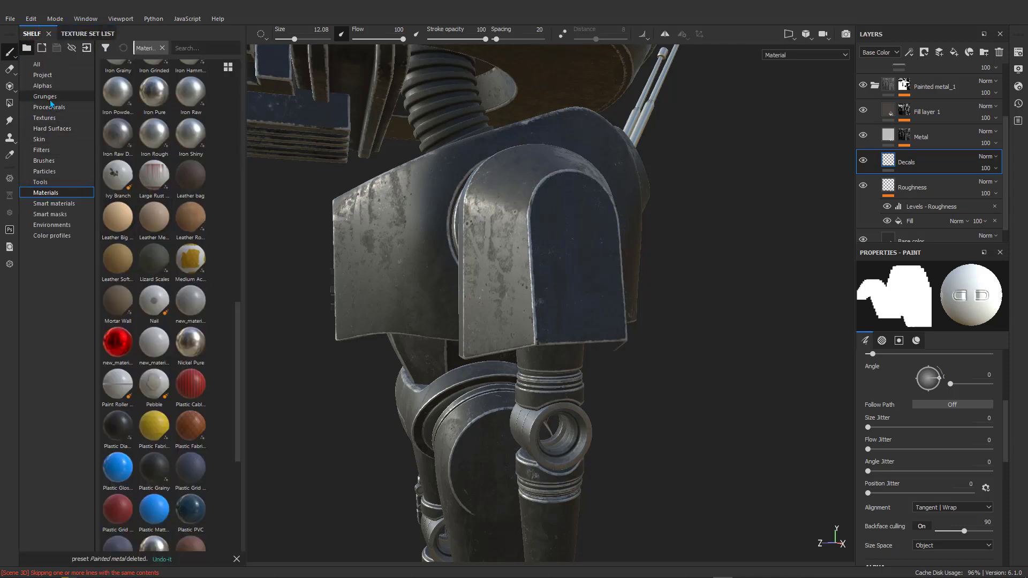
click(58, 133)
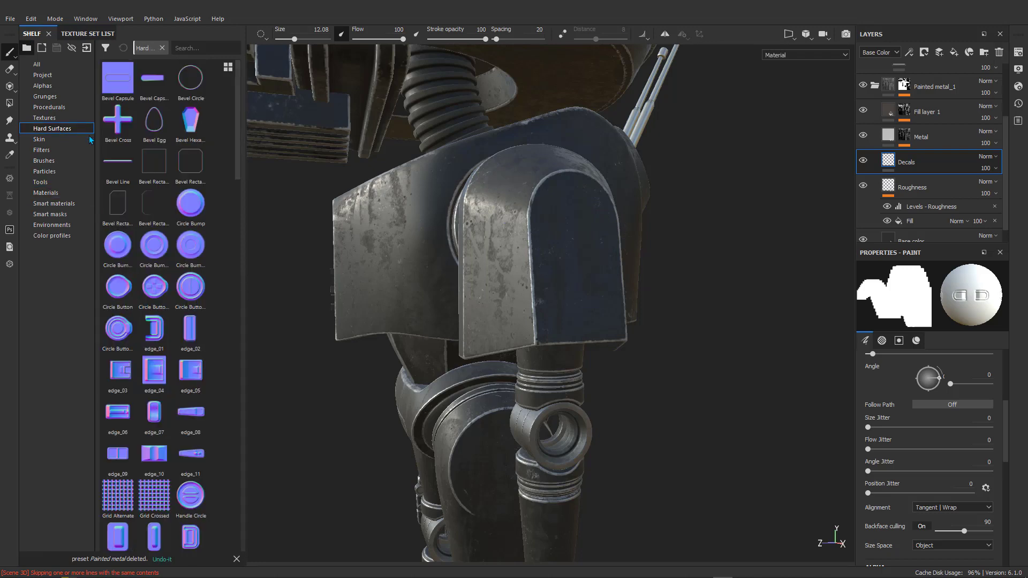
click(42, 85)
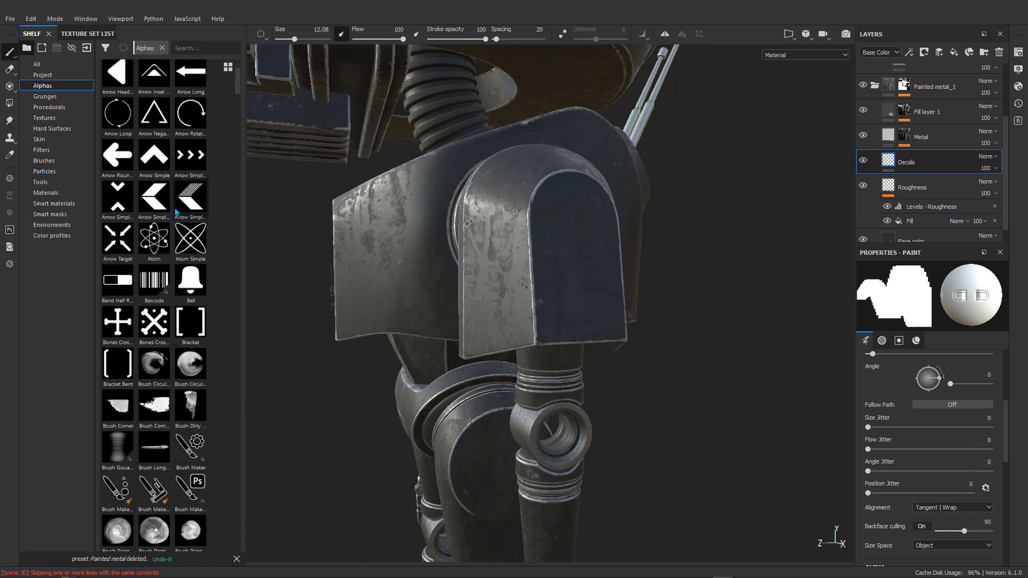
scroll(176, 212, down, 10)
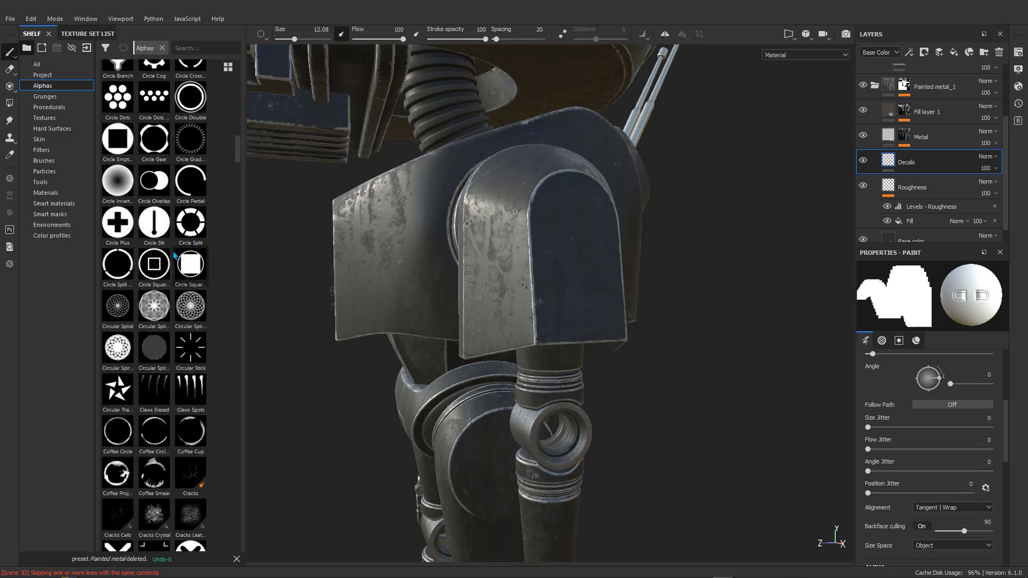
click(191, 223)
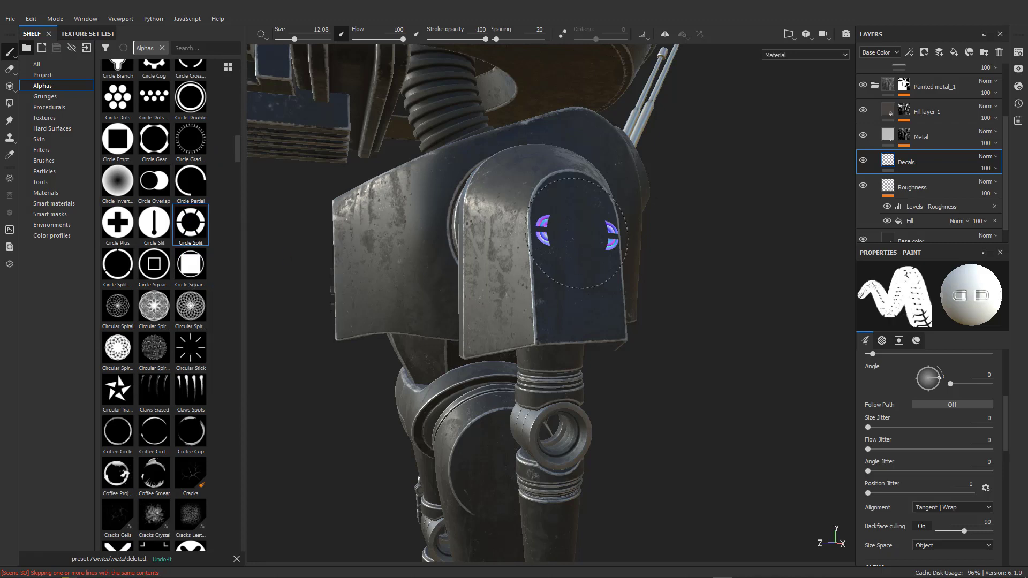
- Turn off the normal channel in the brush material and enable the color channel
scroll(963, 459, down, 10)
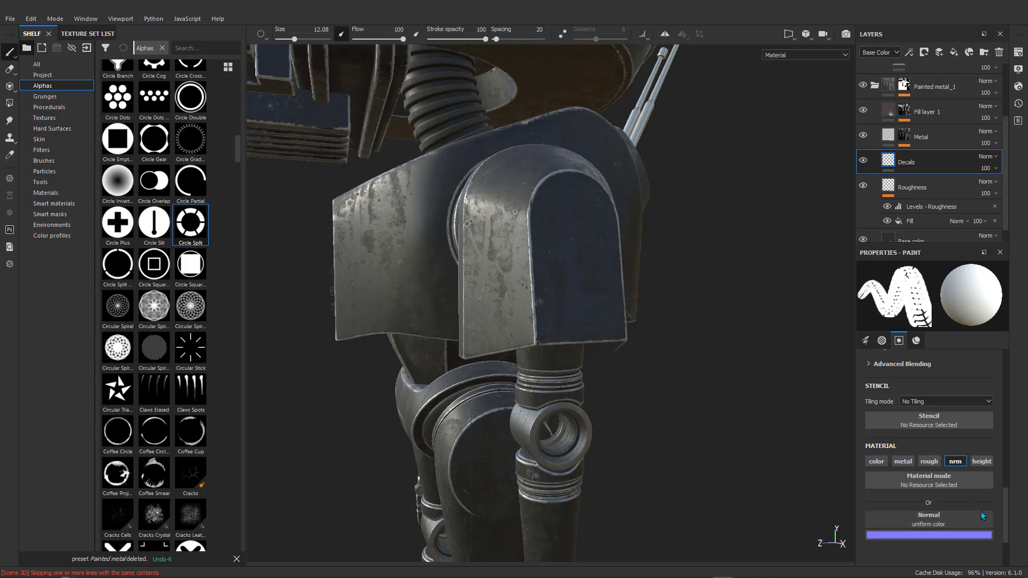
click(952, 463)
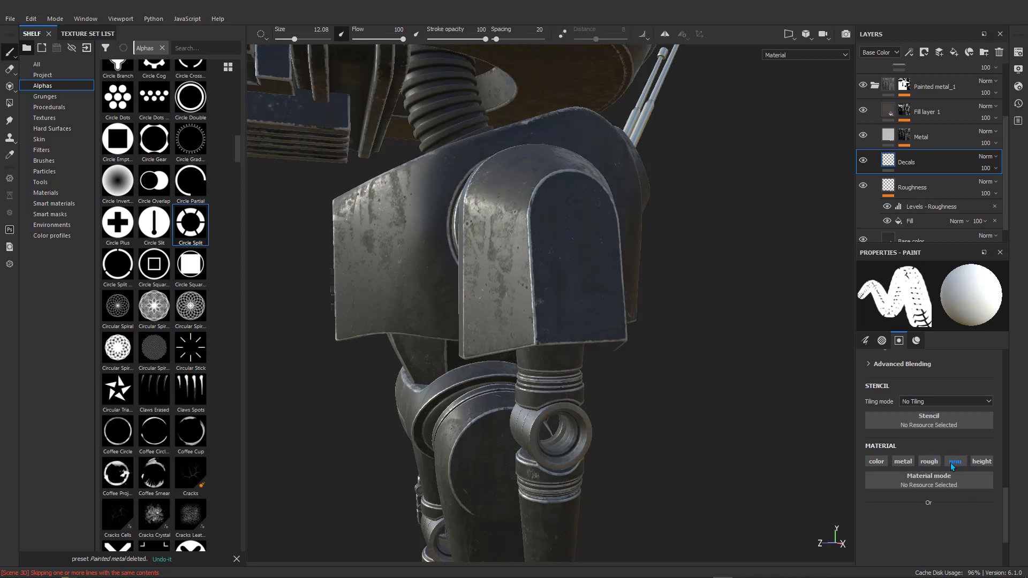
click(873, 461)
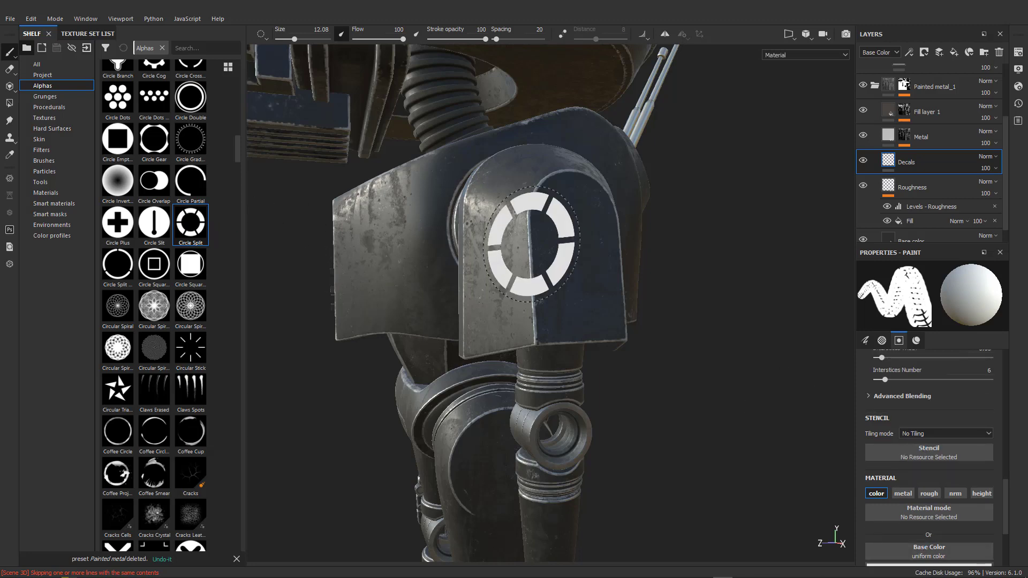
- Switch to an orthographic view and stamp the Circle Split decal at size 10.07 on the upper outer face of the left shoulder plate
mouse_move(573, 270)
alt+mouse_down()
mouse_move(544, 252)
mouse_move(601, 275)
alt+mouse_up()
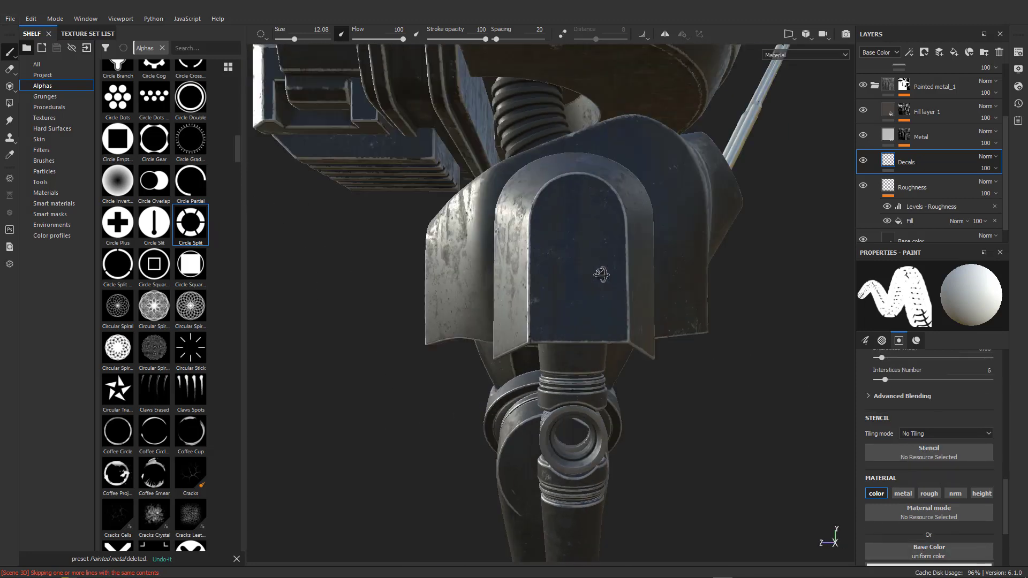
click(806, 34)
click(830, 64)
alt+drag(651, 265, 661, 265)
key(bracketleft)
key(bracketleft)
key(bracketleft)
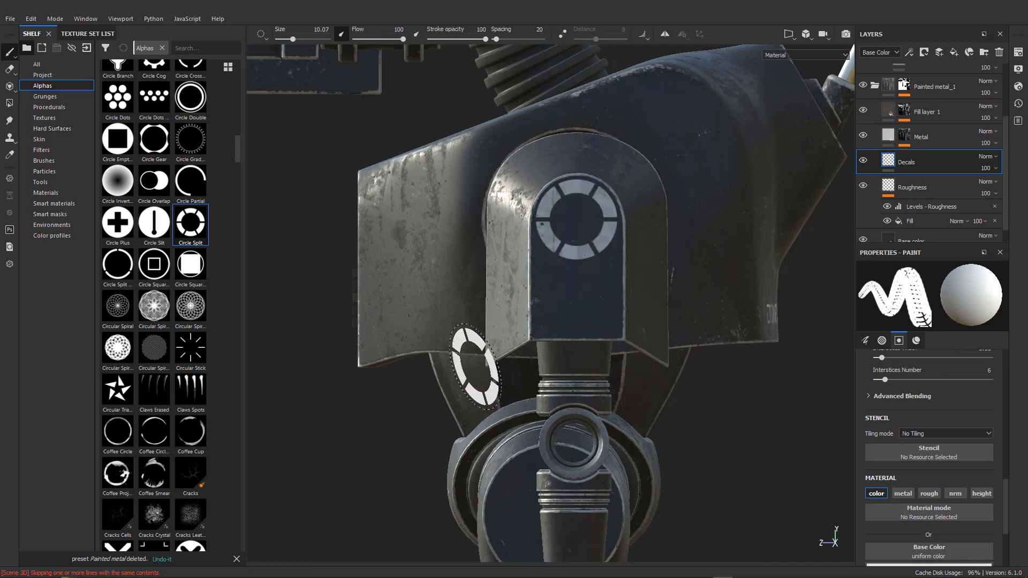
- Examine the shoulder plate on the robot's opposite side and compare it with the one carrying the new decal
alt+drag(437, 332, 485, 326)
alt+drag(531, 300, 649, 282)
alt+drag(412, 262, 601, 264)
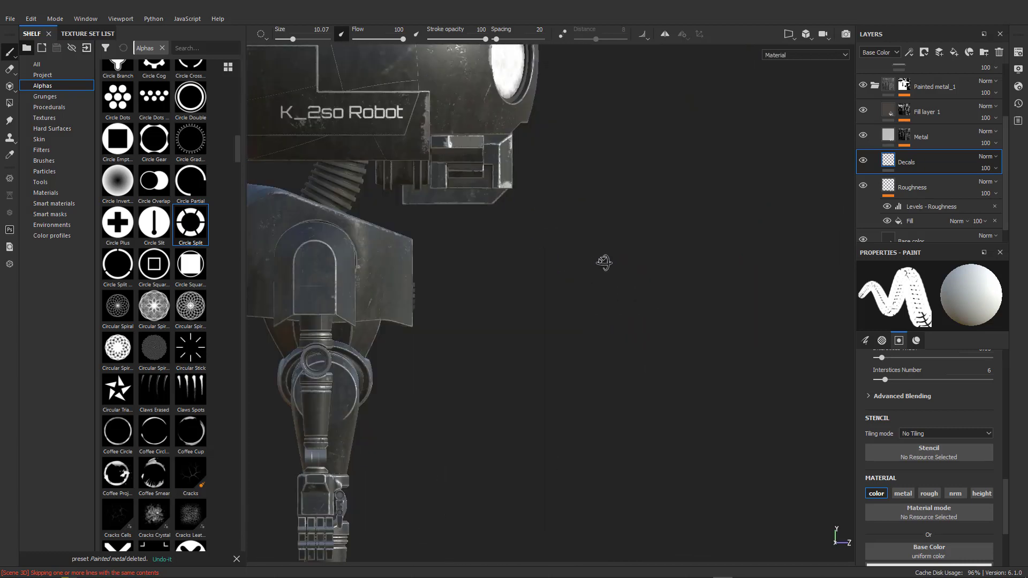
scroll(303, 269, up, 3)
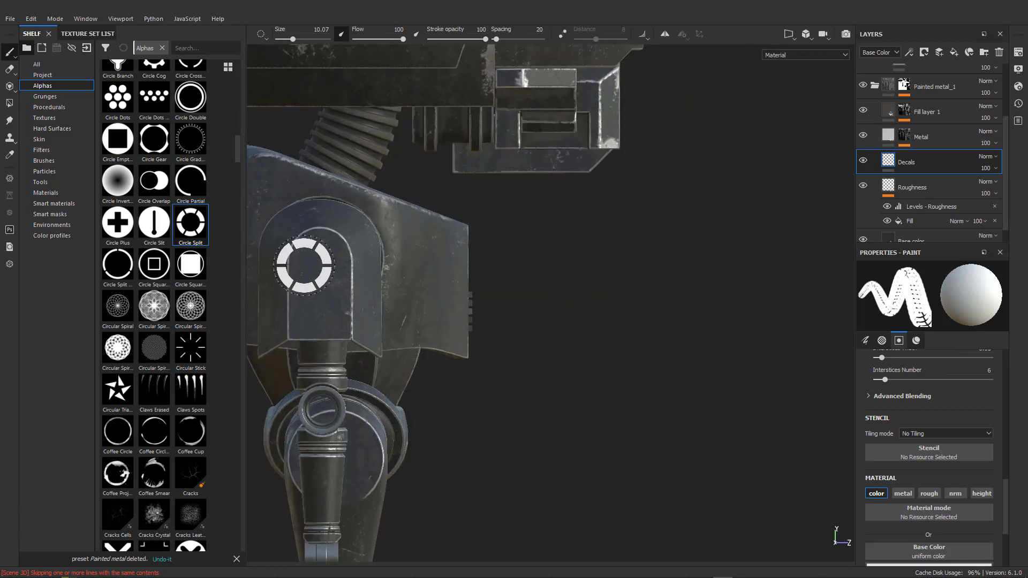
alt+middle_drag(303, 269, 393, 258)
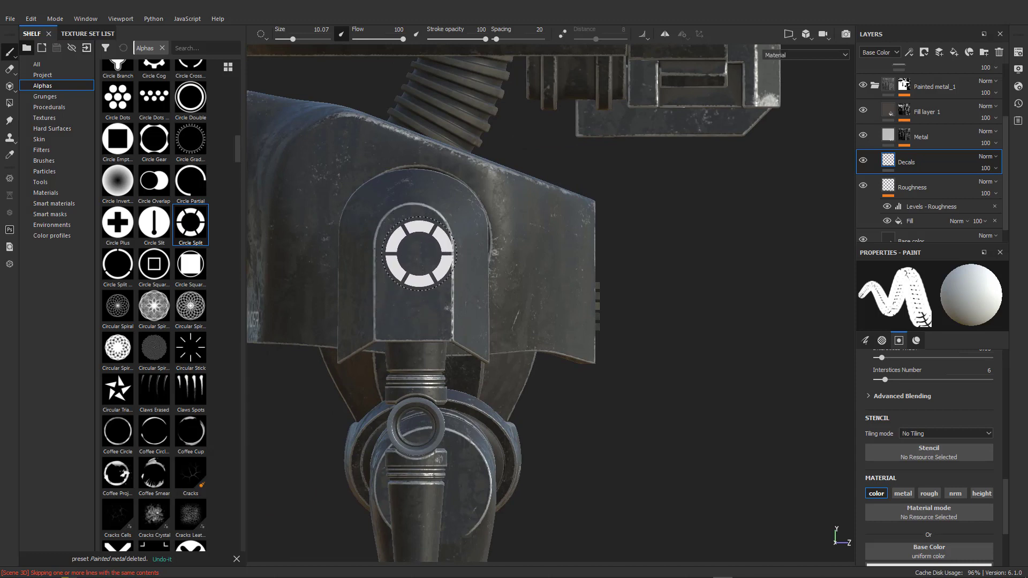
scroll(420, 251, down, 4)
alt+shift+drag(682, 258, 589, 252)
alt+middle_drag(588, 252, 443, 250)
alt+drag(443, 250, 304, 252)
alt+right_drag(469, 246, 550, 287)
alt+drag(550, 287, 499, 309)
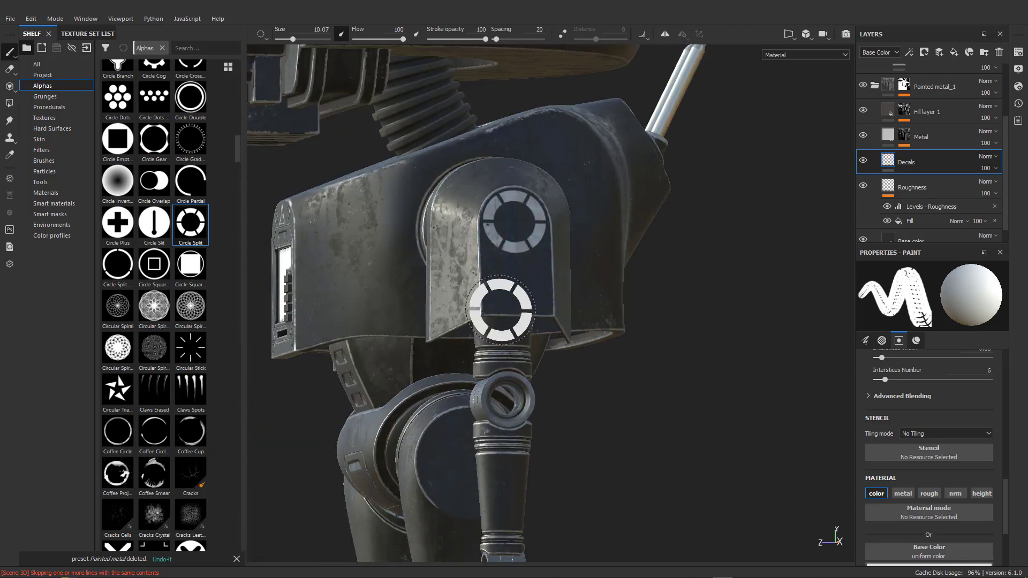
alt+middle_drag(500, 309, 487, 275)
alt+drag(486, 212, 457, 228)
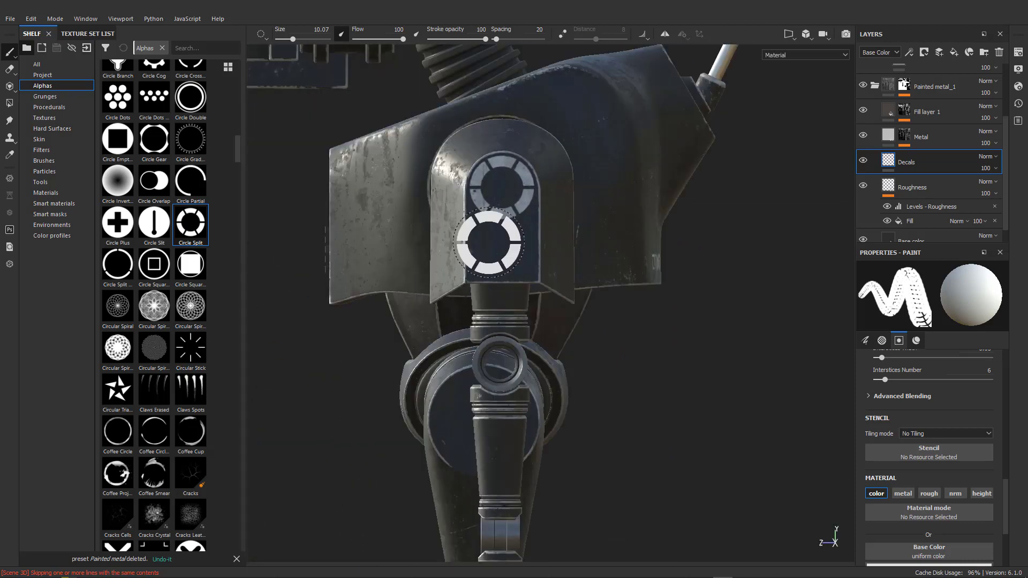
- Browse the alphas in the shelf for further decals and inspect the left forearm as a possible spot
scroll(488, 242, up, 3)
scroll(197, 275, down, 10)
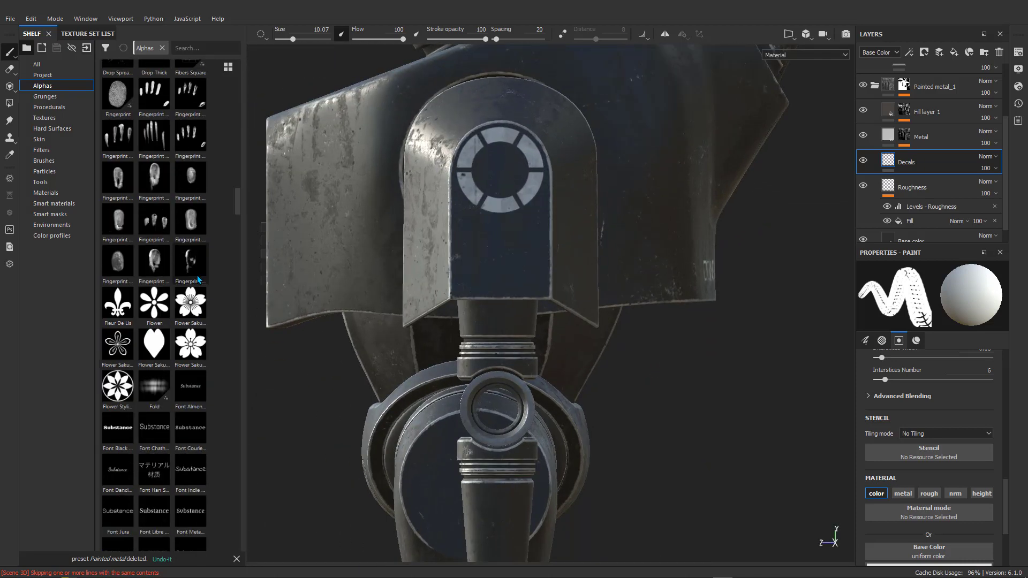
scroll(199, 278, down, 10)
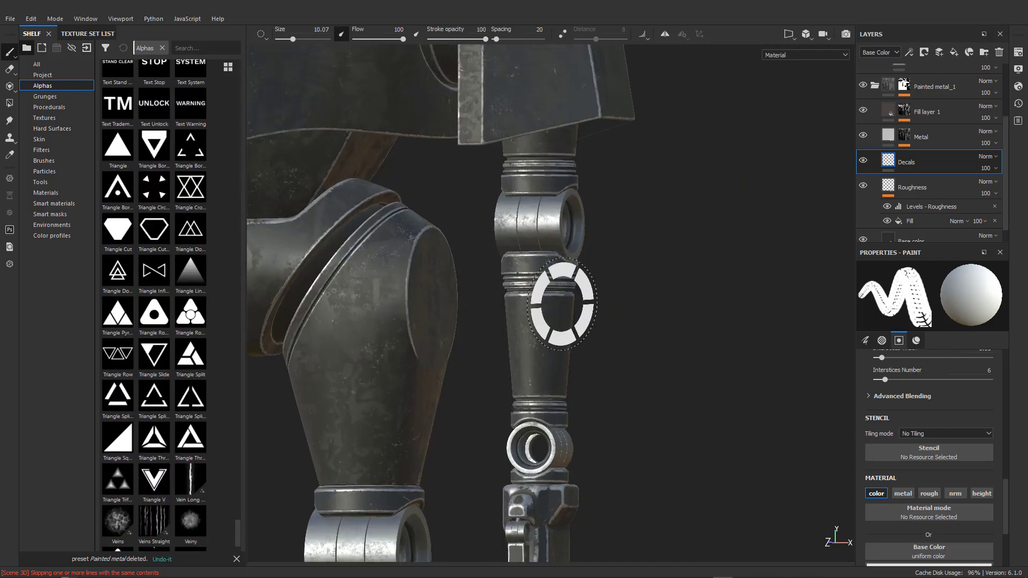
mouse_move(562, 303)
alt+mouse_down()
mouse_move(630, 323)
mouse_move(395, 289)
mouse_move(559, 301)
mouse_move(482, 299)
alt+mouse_up()
scroll(563, 295, up, 3)
scroll(582, 296, down, 5)
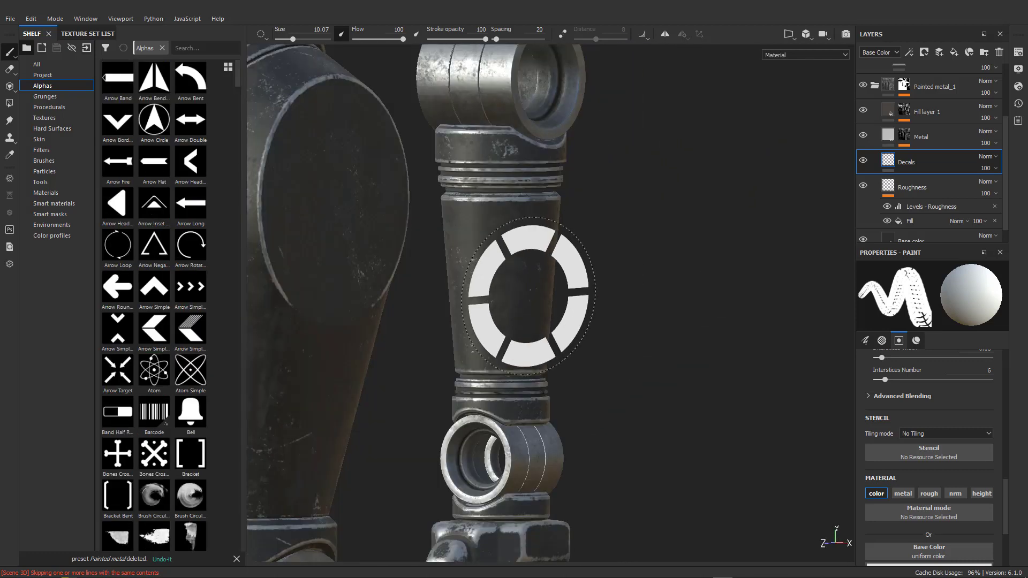
scroll(528, 296, down, 3)
mouse_move(522, 289)
alt+mouse_down()
mouse_move(425, 284)
mouse_move(521, 288)
mouse_move(506, 284)
alt+mouse_up()
scroll(498, 280, down, 3)
alt+middle_drag(527, 150, 472, 318)
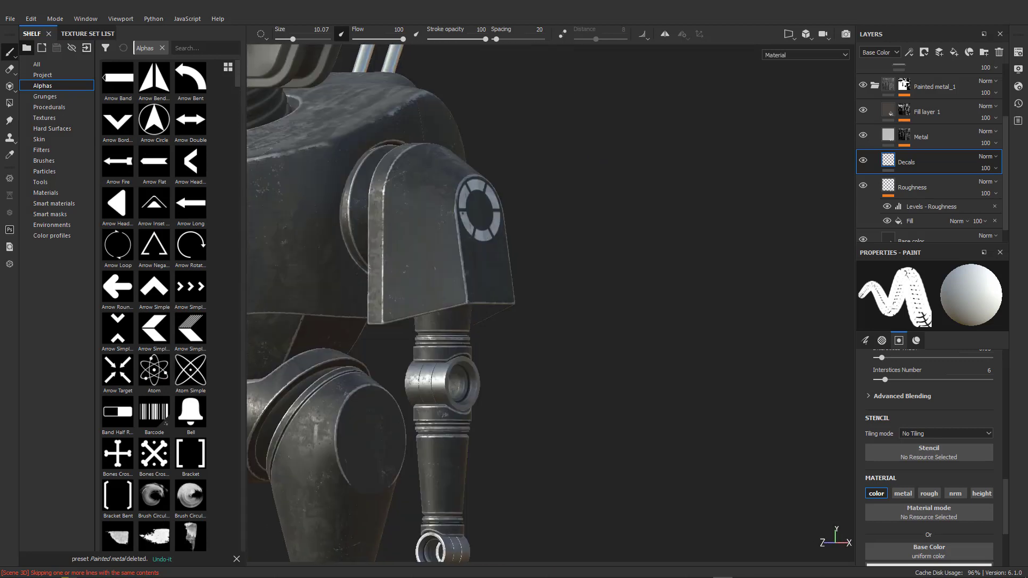
- Examine the Circle Split decal on the left shoulder plate close up and in context
alt+drag(473, 318, 449, 267)
scroll(449, 239, up, 3)
mouse_move(524, 293)
alt+mouse_down()
mouse_move(392, 277)
mouse_move(557, 295)
alt+mouse_up()
scroll(478, 232, up, 3)
scroll(496, 269, down, 4)
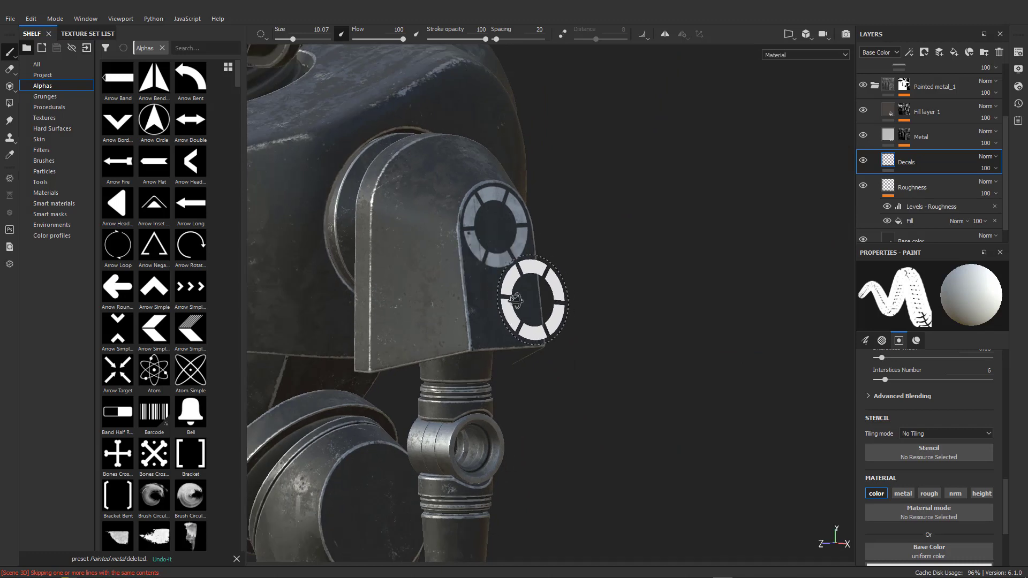
alt+drag(523, 291, 487, 225)
scroll(489, 292, down, 5)
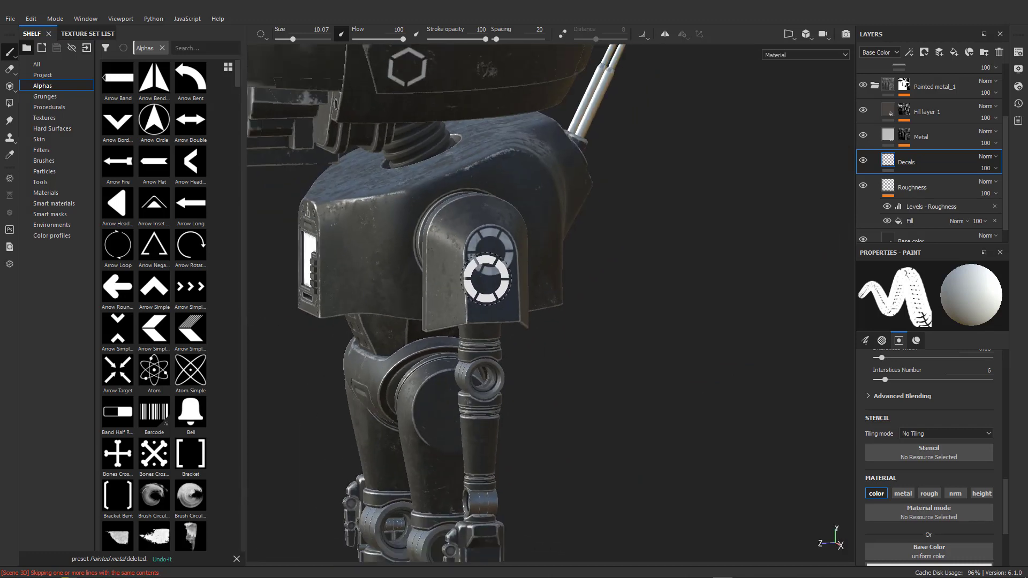
- Copy the Decals layer of the L_Arm texture set
alt+middle_drag(541, 230, 681, 145)
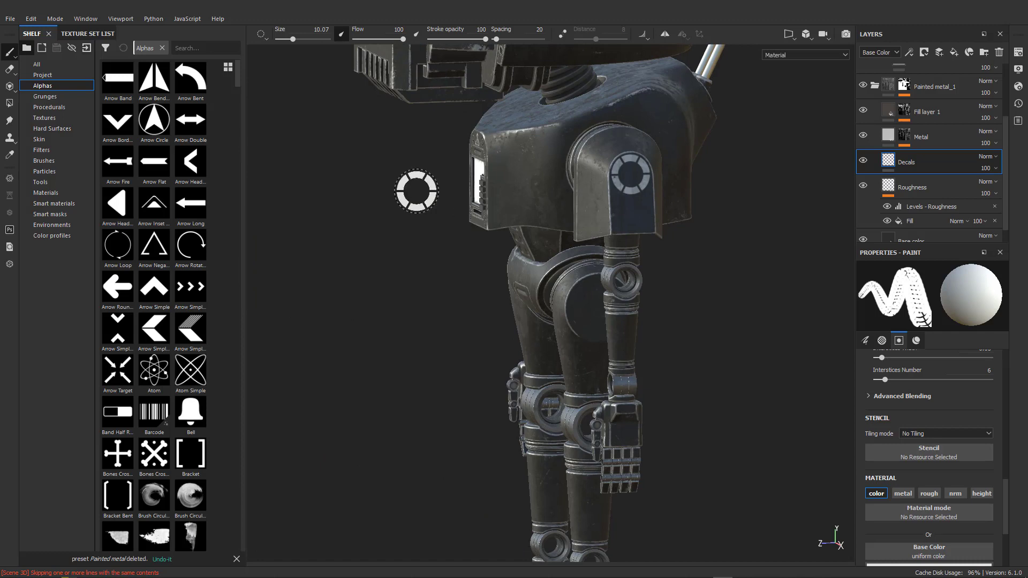
scroll(688, 197, up, 3)
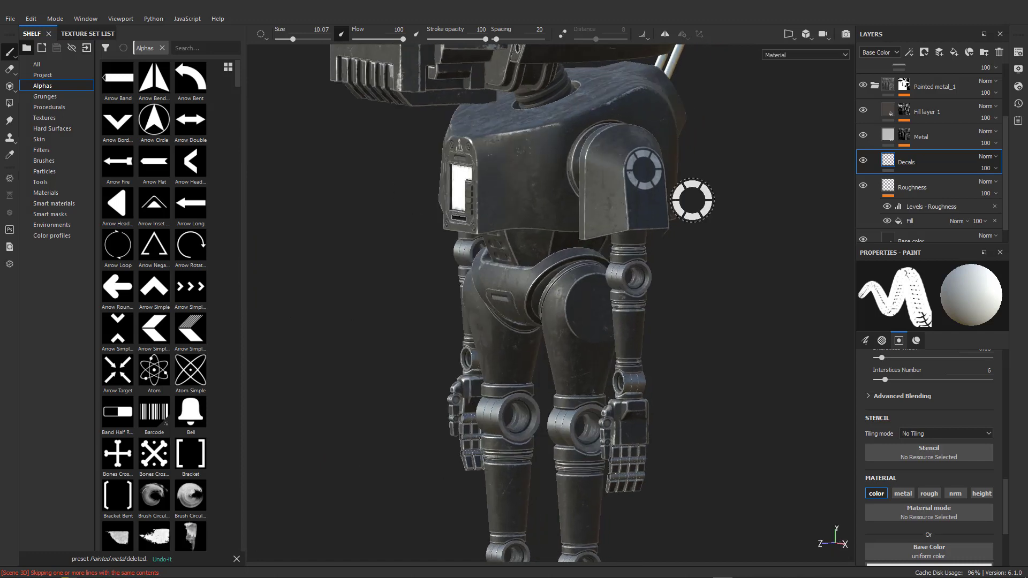
right_click(943, 166)
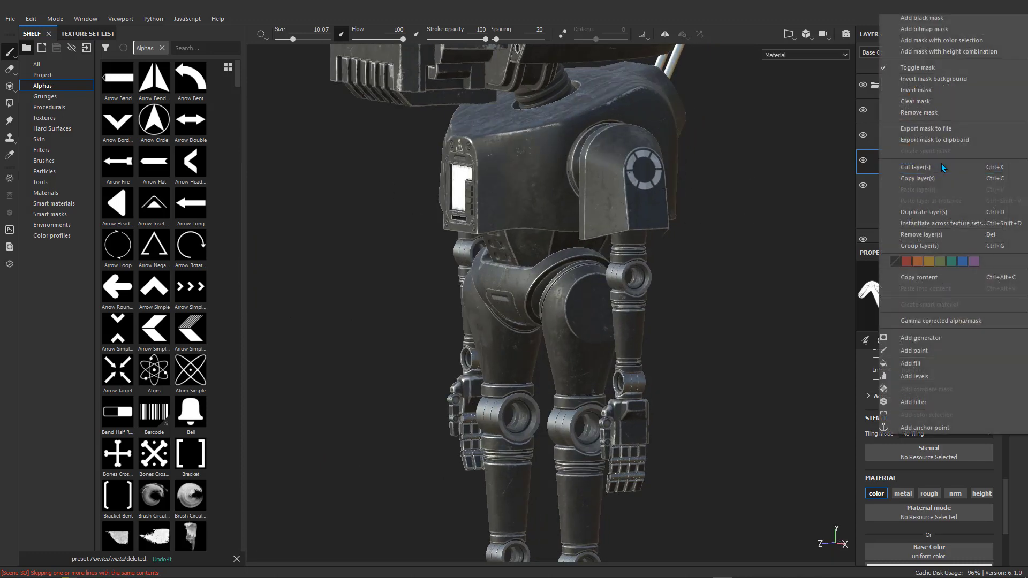
click(914, 180)
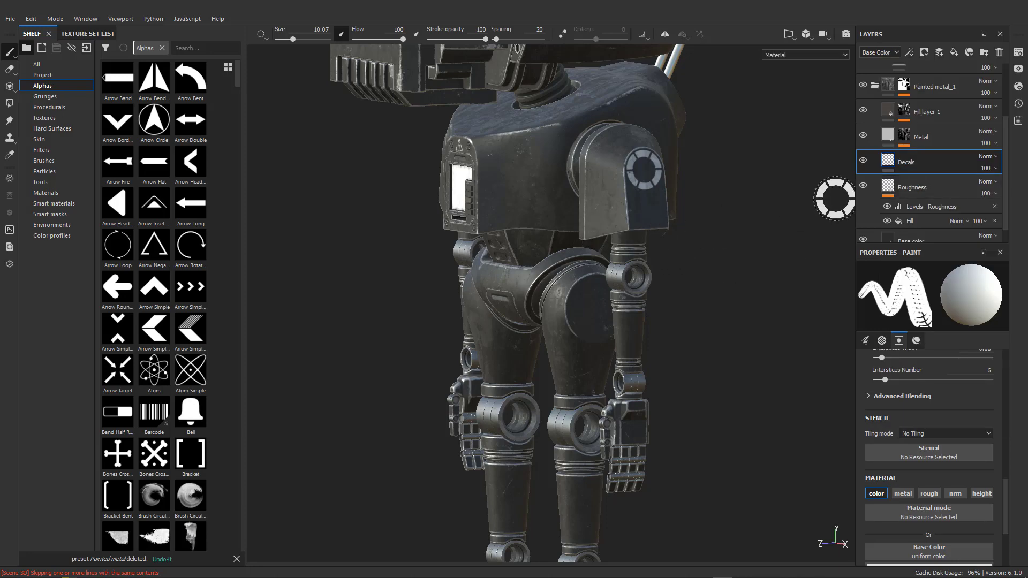
- Paste the copied Decals layer above Roughness in the Painted metal_1 folder of the right arm's texture set
alt+drag(499, 196, 583, 200)
scroll(471, 217, down, 2)
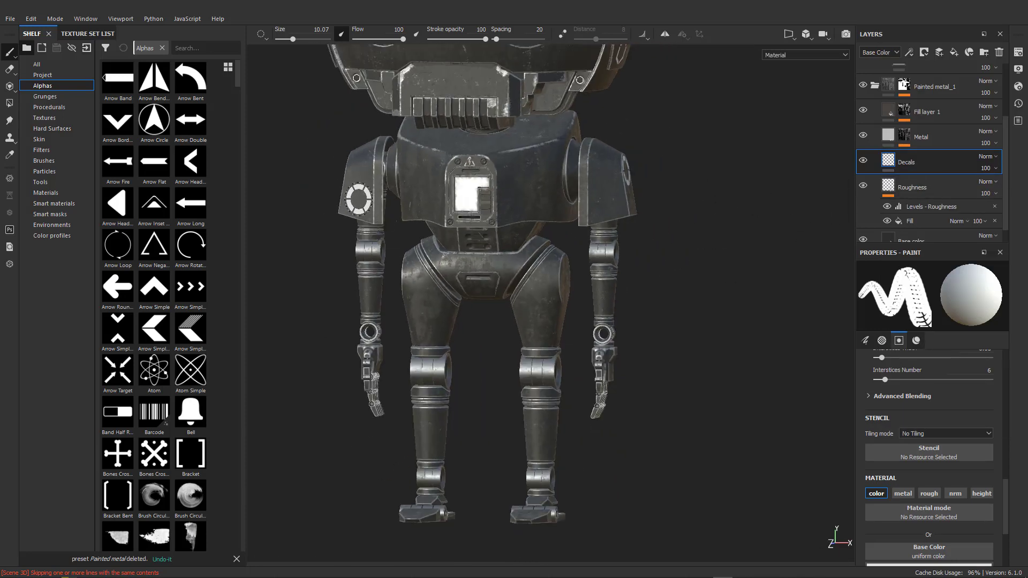
ctrl+alt+right_click(374, 209)
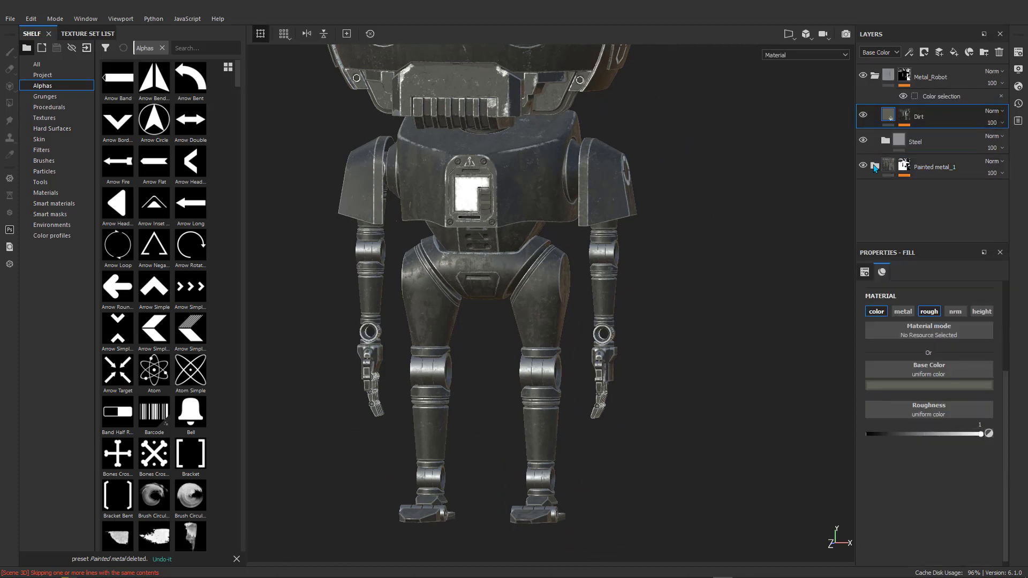
click(874, 166)
scroll(943, 211, down, 3)
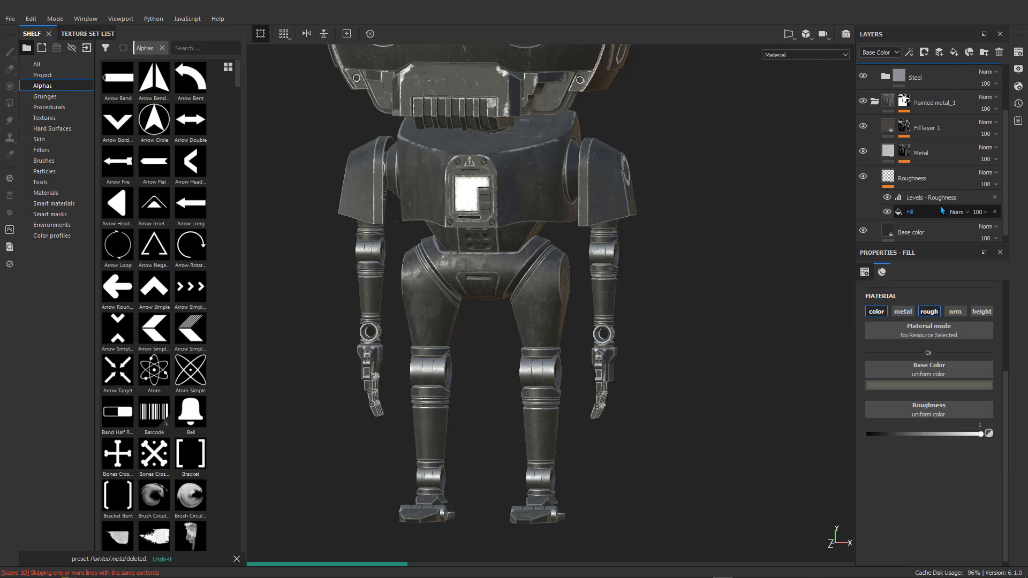
click(933, 172)
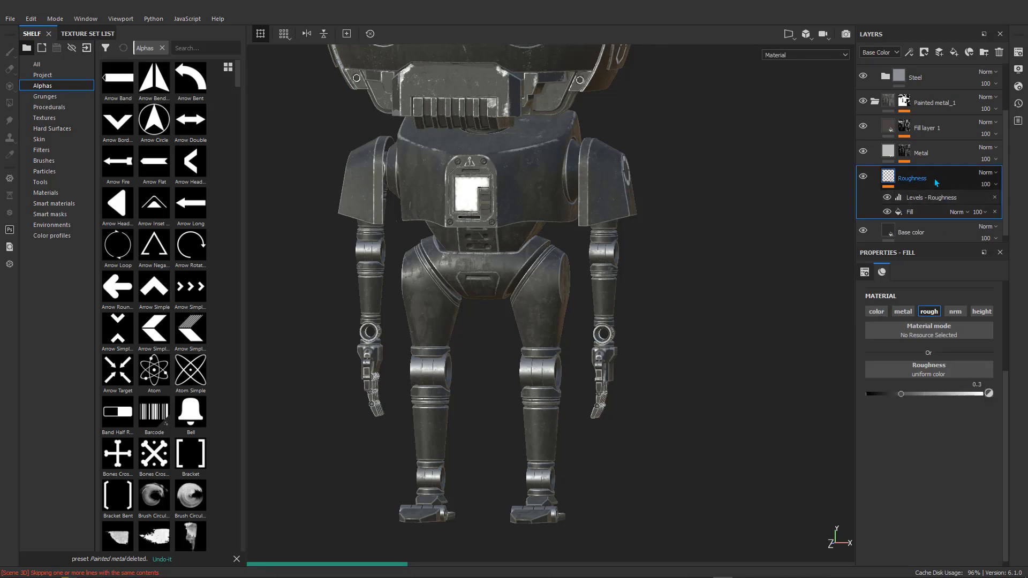
right_click(934, 178)
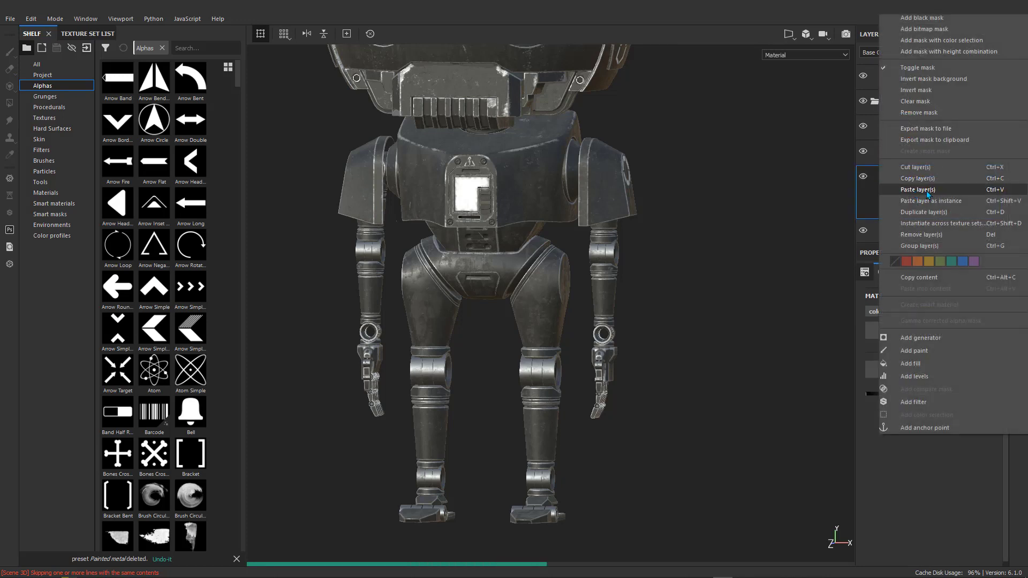
click(756, 214)
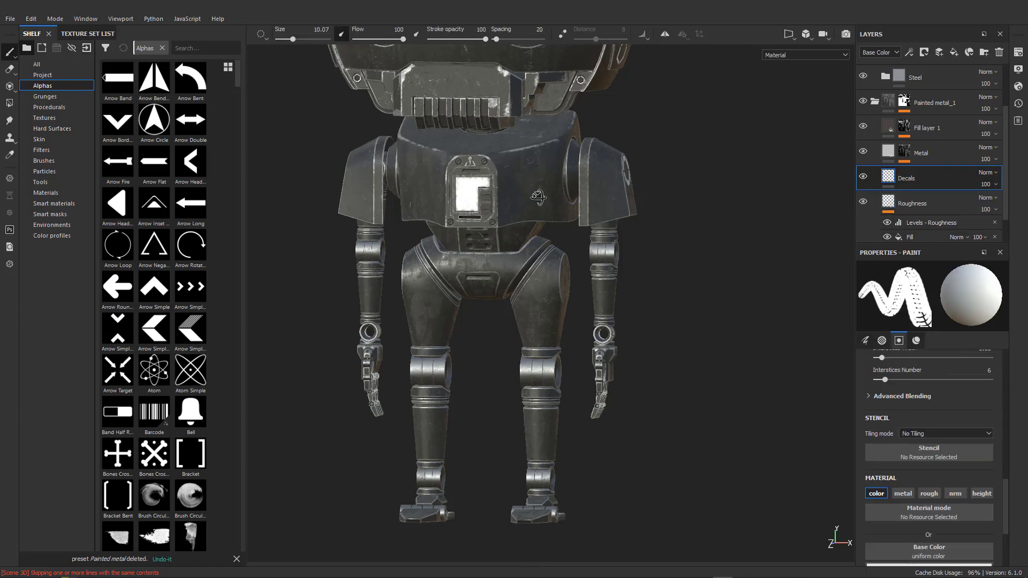
- Stamp the white split-circle decal on the upper part of the right shoulder plate at brush size 10.07
alt+drag(513, 89, 648, 220)
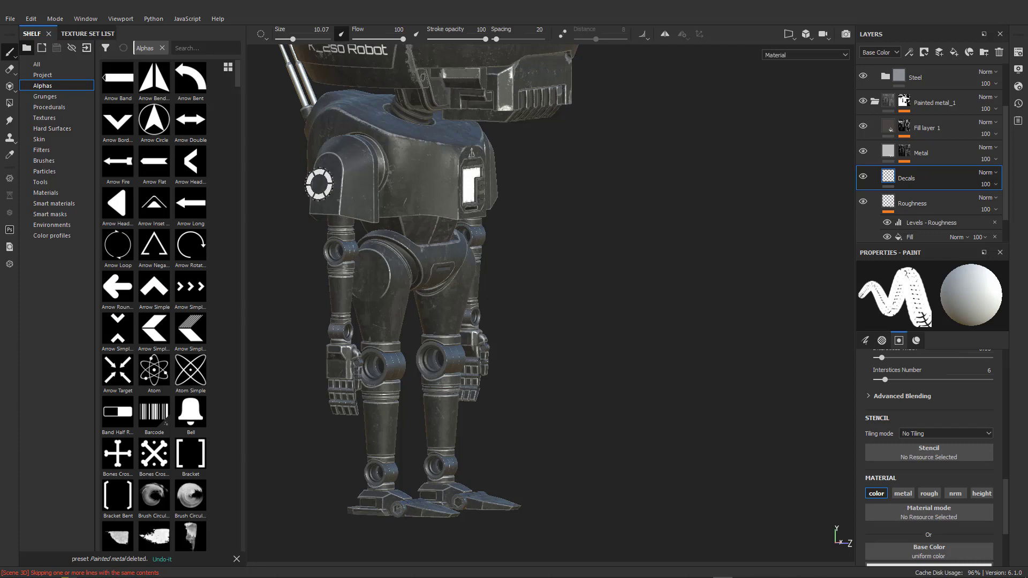
alt+drag(321, 180, 425, 180)
scroll(327, 165, up, 5)
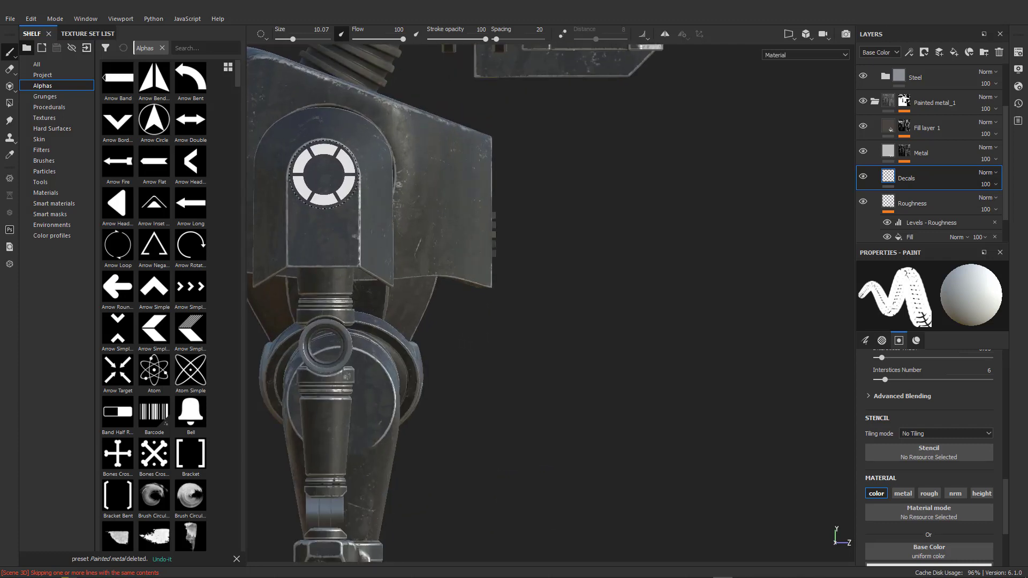
click(323, 174)
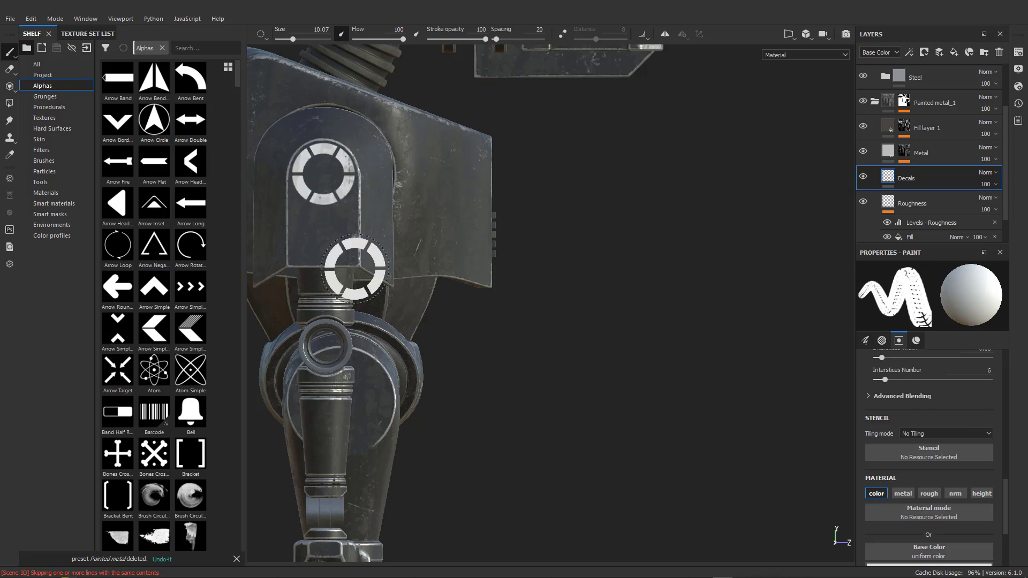
- Select the Logo Painter alpha and reduce the brush size to 5.94 for the lower part of the shoulder plate
alt+middle_drag(343, 239, 461, 237)
scroll(163, 268, down, 5)
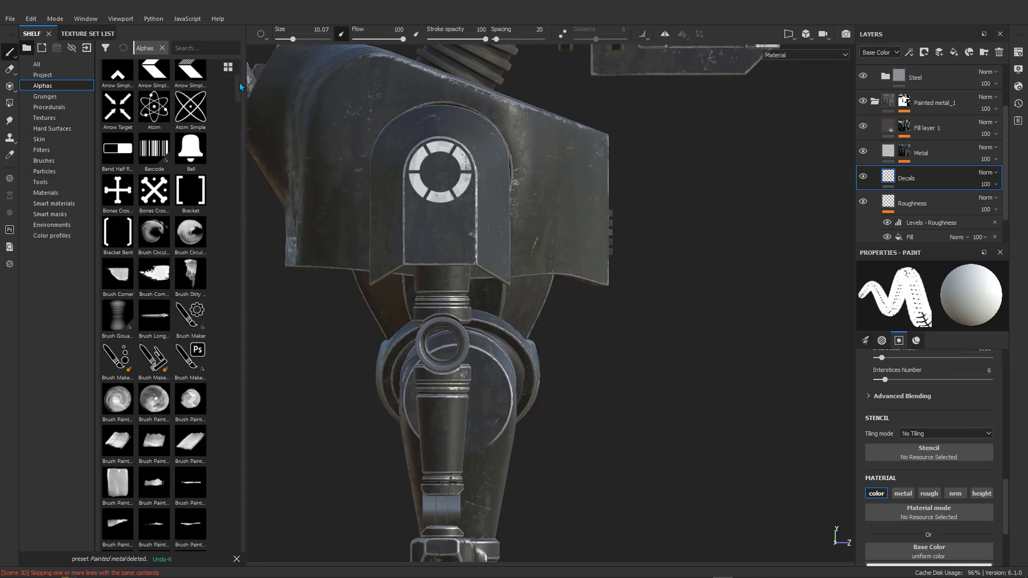
mouse_move(239, 82)
mouse_down()
mouse_move(250, 210)
mouse_move(243, 377)
mouse_up()
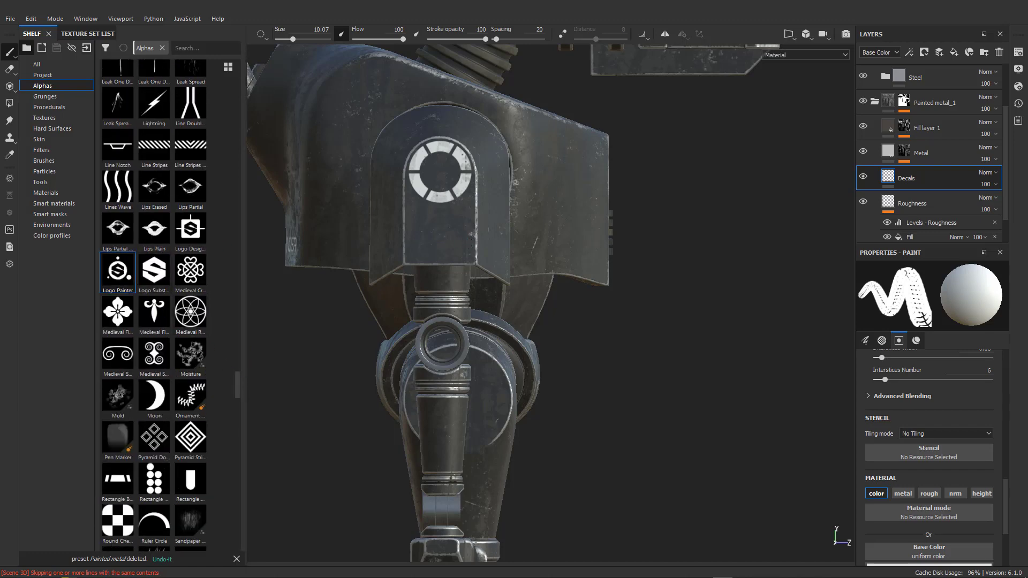
ctrl+right_drag(438, 232, 415, 231)
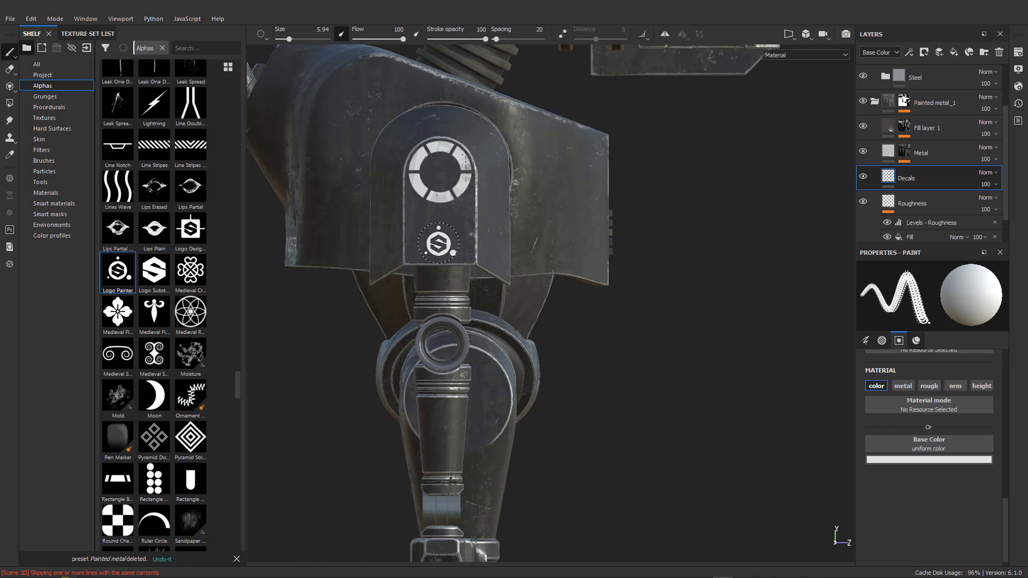
- Set the brush's base color to yellow (1.000, 0.719, 0.000) and stamp the logo beneath the white circle on the shoulder plate
click(913, 461)
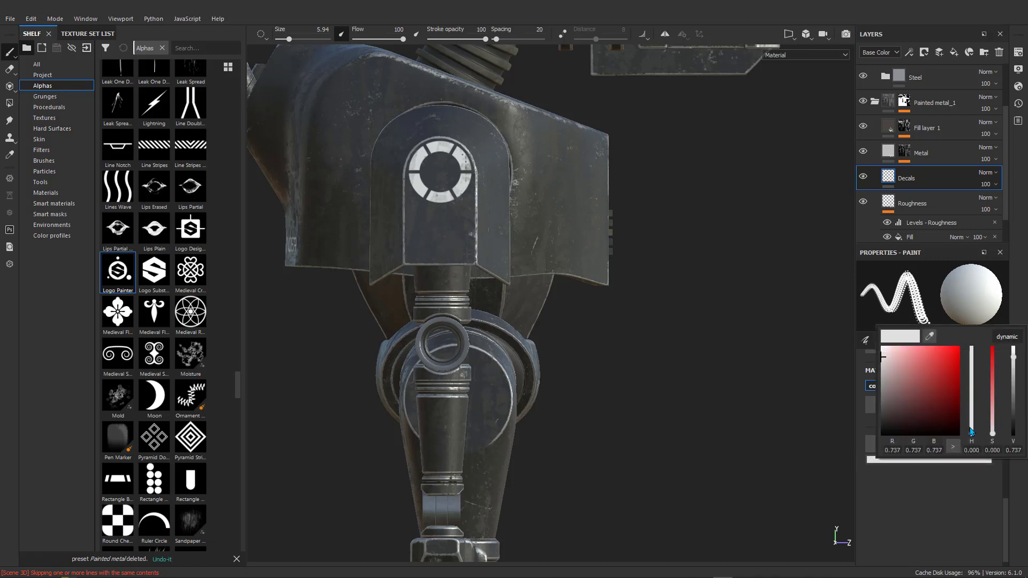
mouse_move(970, 431)
mouse_down()
mouse_move(972, 418)
mouse_move(974, 430)
mouse_up()
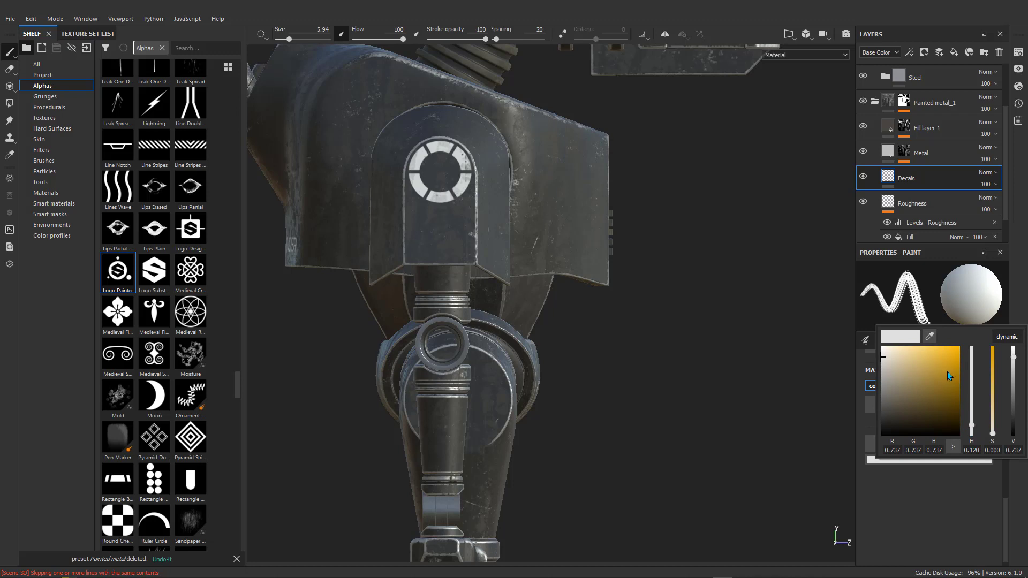
drag(949, 376, 963, 350)
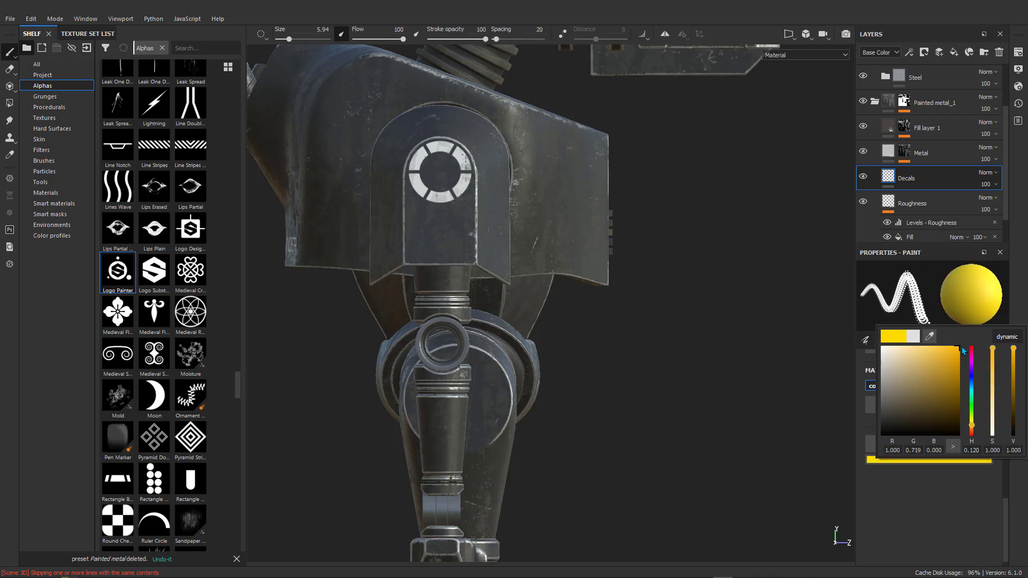
click(652, 329)
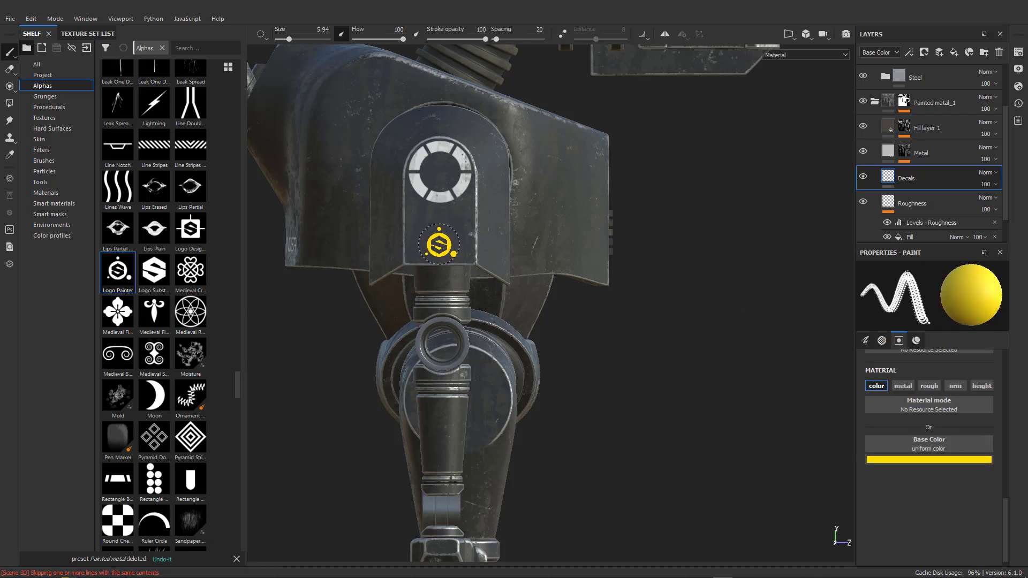
alt+drag(503, 312, 411, 316)
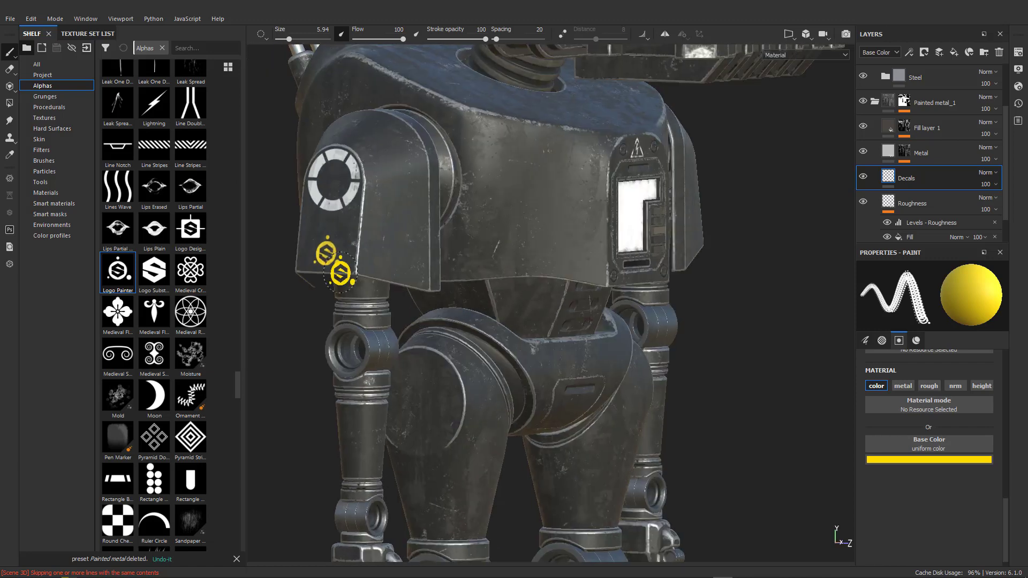
- Check the yellow logo up close and choose the Dirt Stain alpha for weathering the decals
scroll(338, 271, up, 4)
alt+drag(339, 271, 368, 277)
alt+right_drag(388, 293, 340, 261)
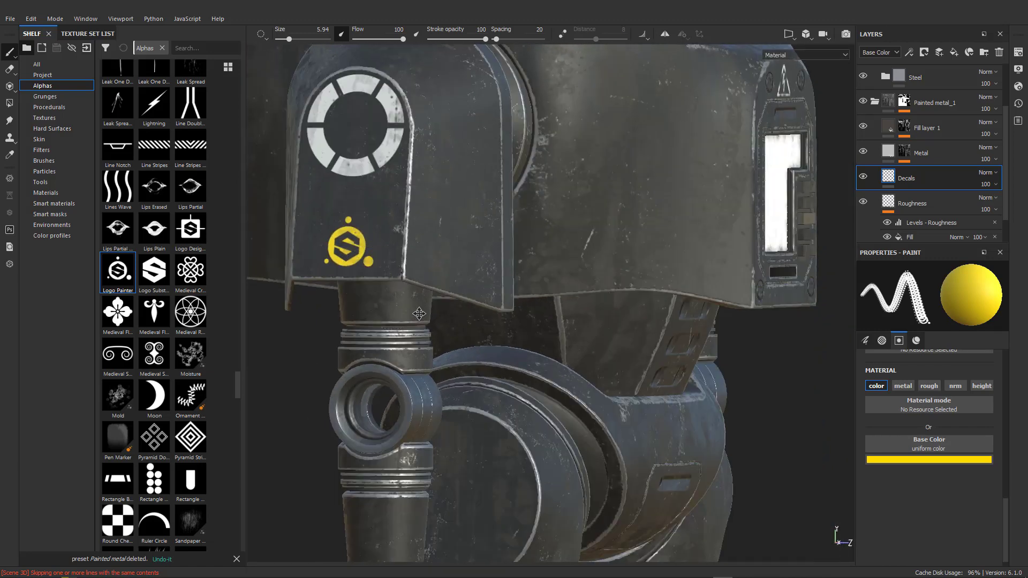
alt+middle_drag(340, 262, 385, 295)
alt+right_drag(386, 294, 394, 309)
scroll(137, 192, up, 6)
scroll(141, 190, up, 5)
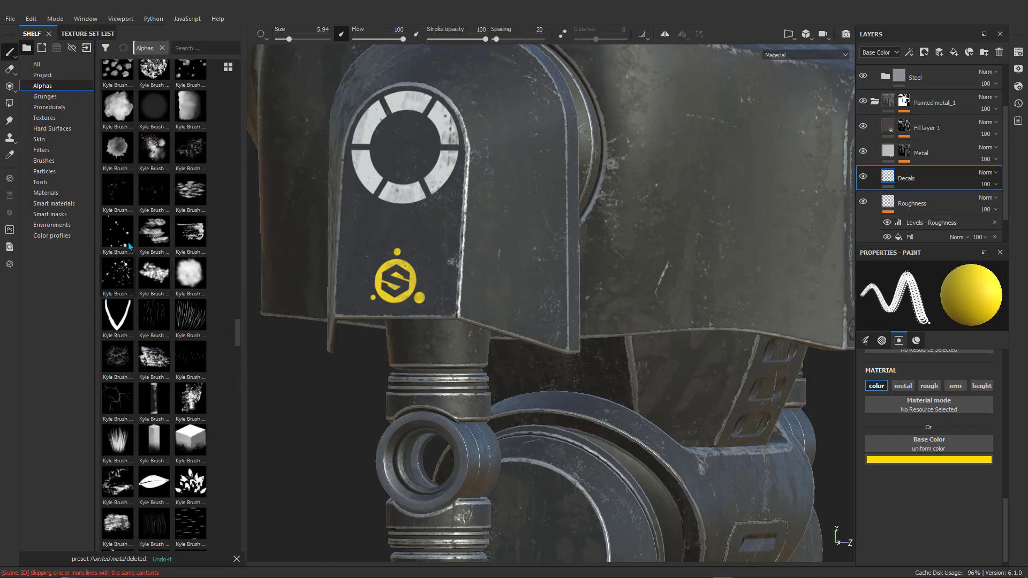
scroll(188, 374, down, 3)
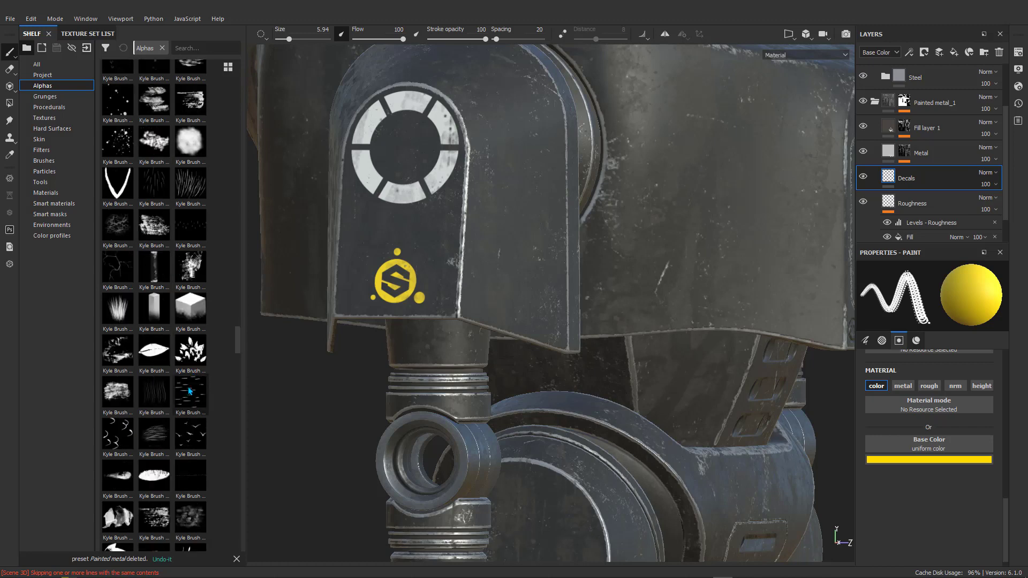
scroll(188, 395, up, 10)
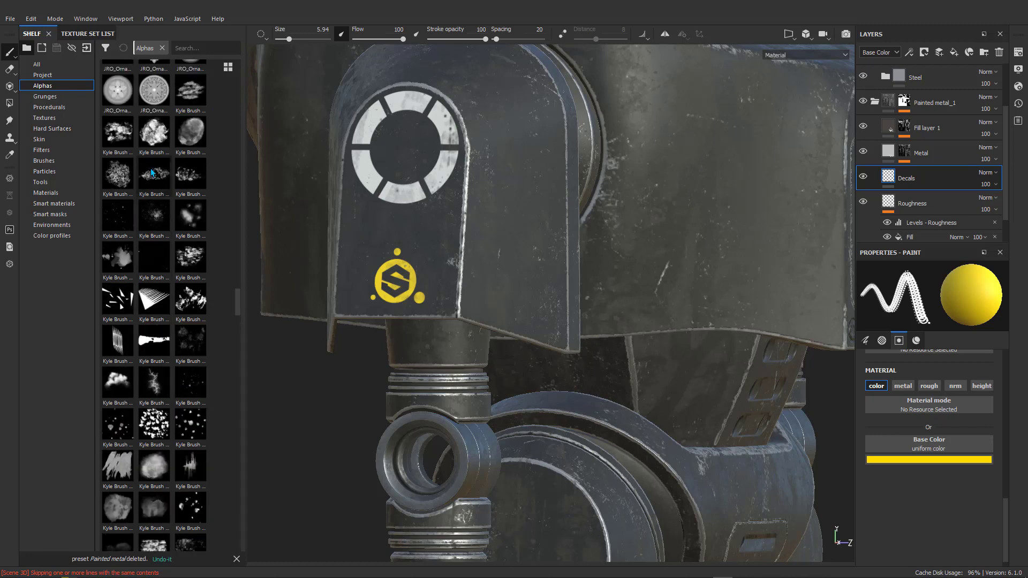
scroll(159, 171, up, 15)
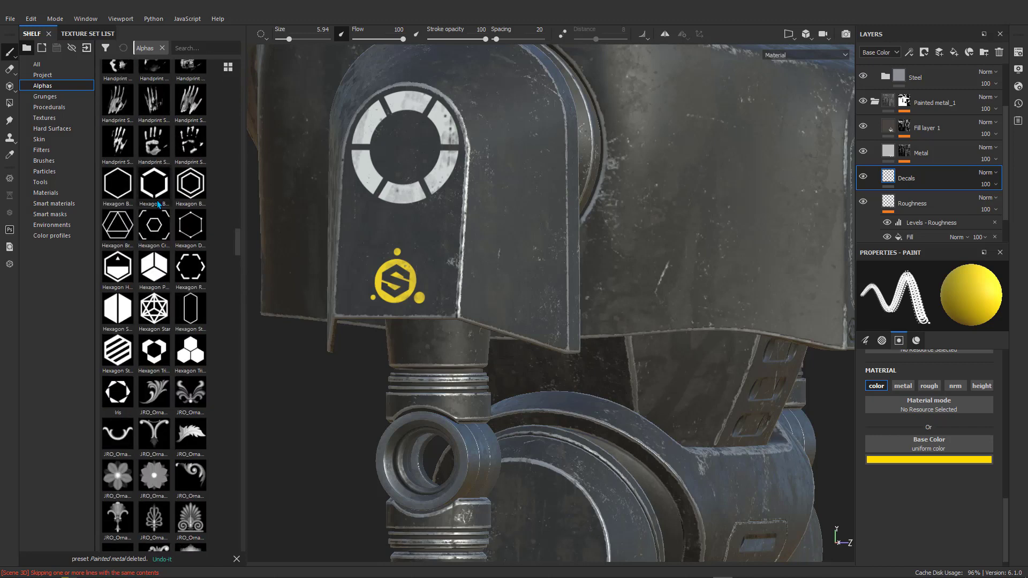
scroll(163, 218, up, 7)
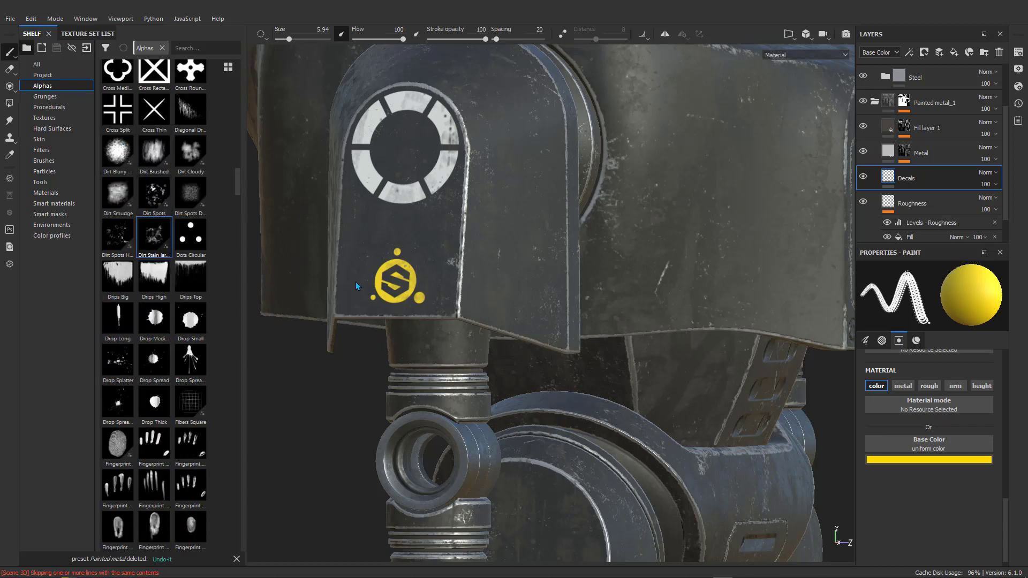
- Add a white mask to the right arm's Decals layer
scroll(353, 274, up, 4)
alt+drag(407, 270, 444, 270)
click(924, 52)
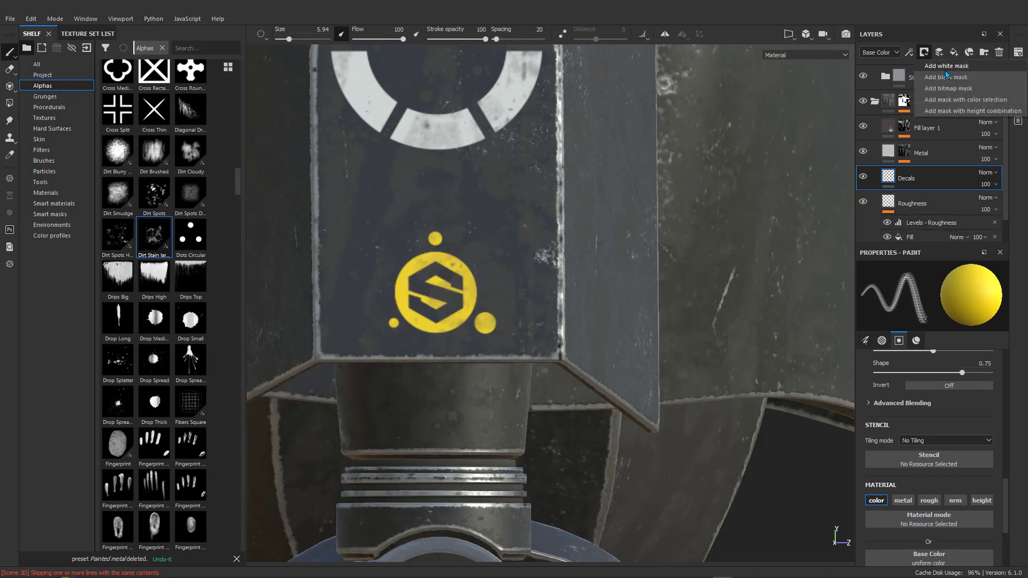
click(945, 67)
- Reduce the brush size to 1.24 and paint black stains on the Decals mask to wear down the yellow logo
scroll(455, 289, up, 1)
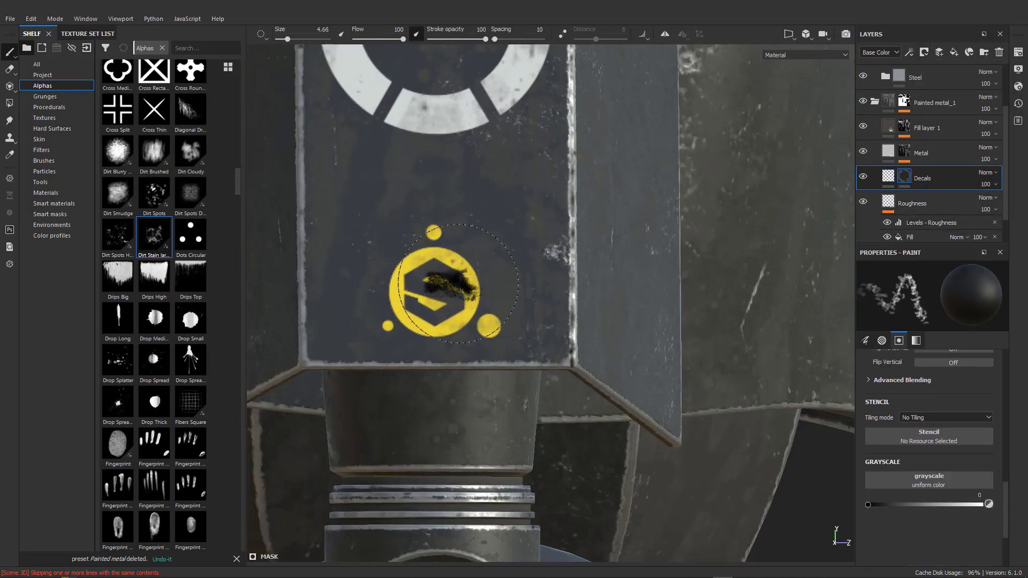
scroll(463, 283, up, 2)
mouse_move(475, 282)
ctrl+right_down()
mouse_move(452, 281)
mouse_move(481, 278)
ctrl+right_up()
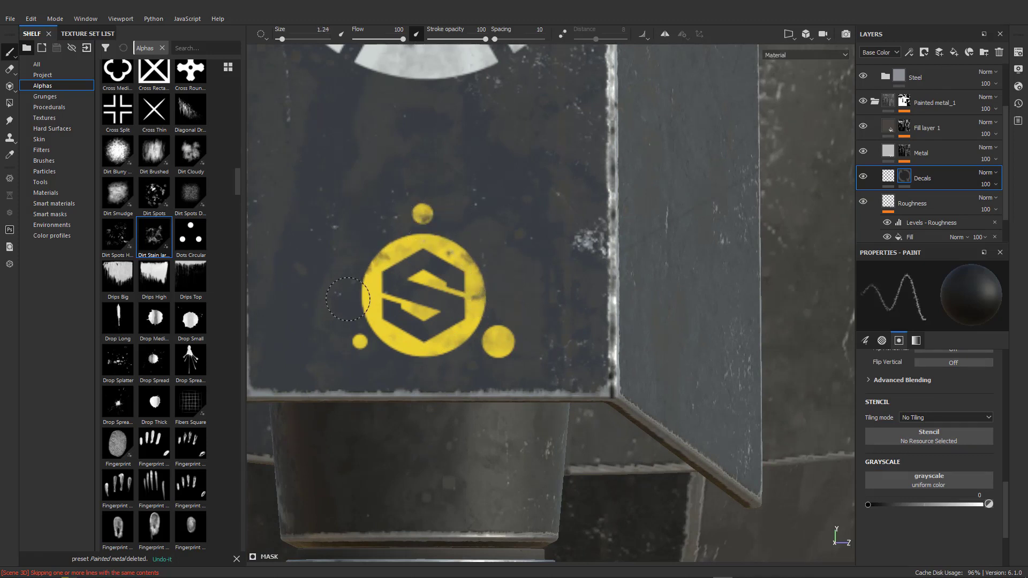
click(419, 366)
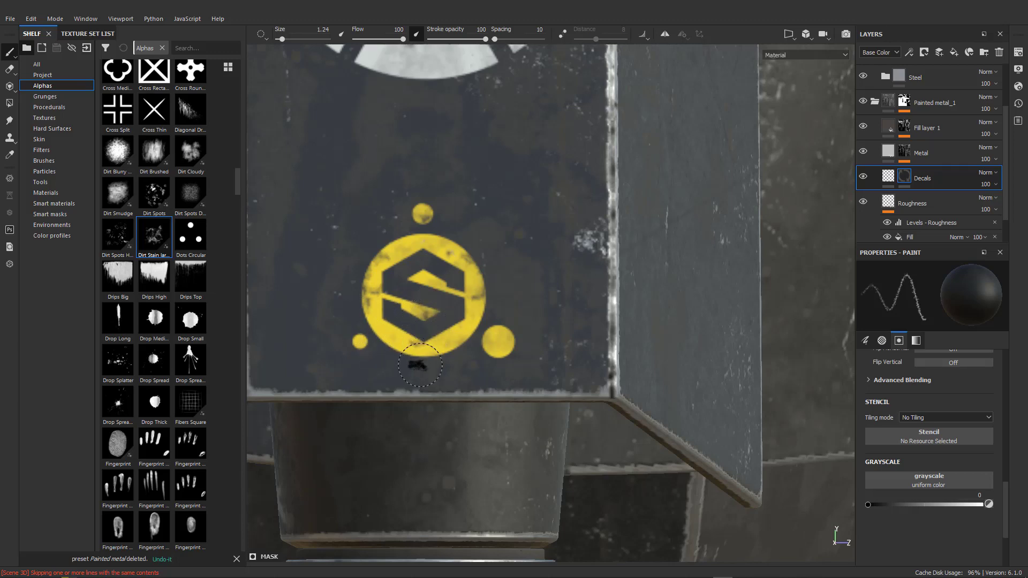
click(441, 351)
alt+right_drag(442, 349, 458, 359)
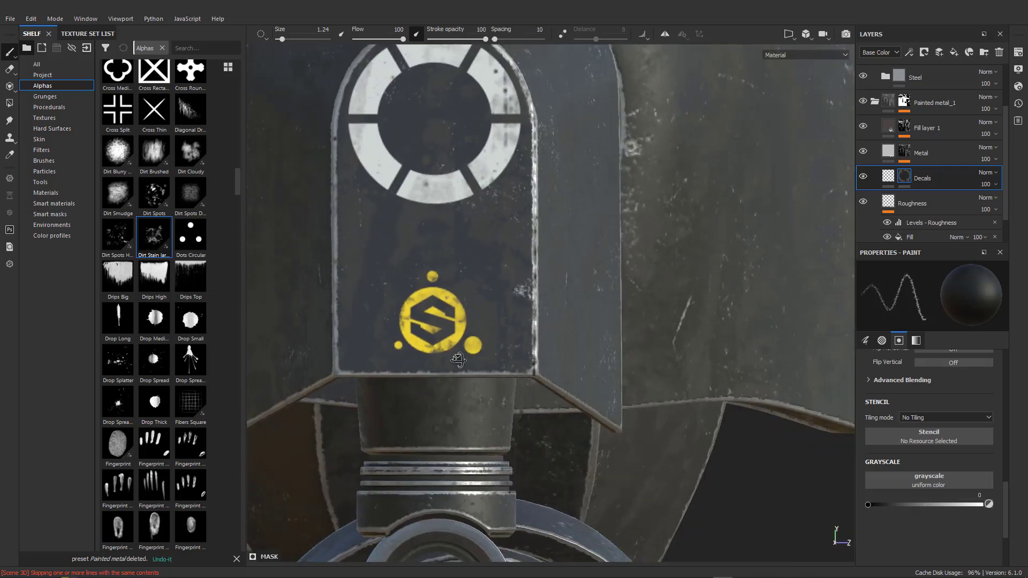
- Wear away spots of the white circular decal on the mask, switching to the Dirt Cloudy alpha
alt+drag(458, 360, 475, 358)
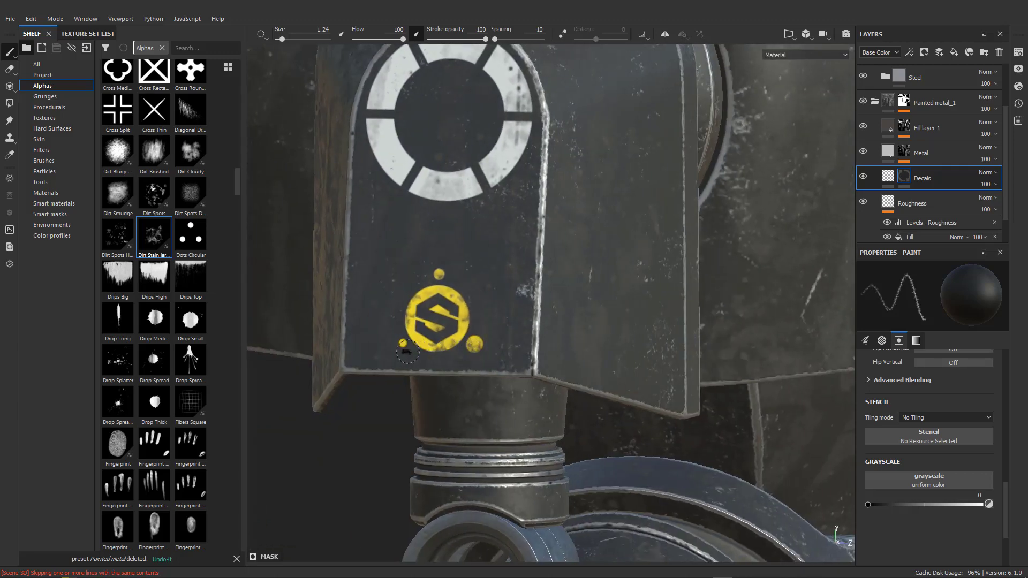
alt+middle_drag(489, 166, 471, 256)
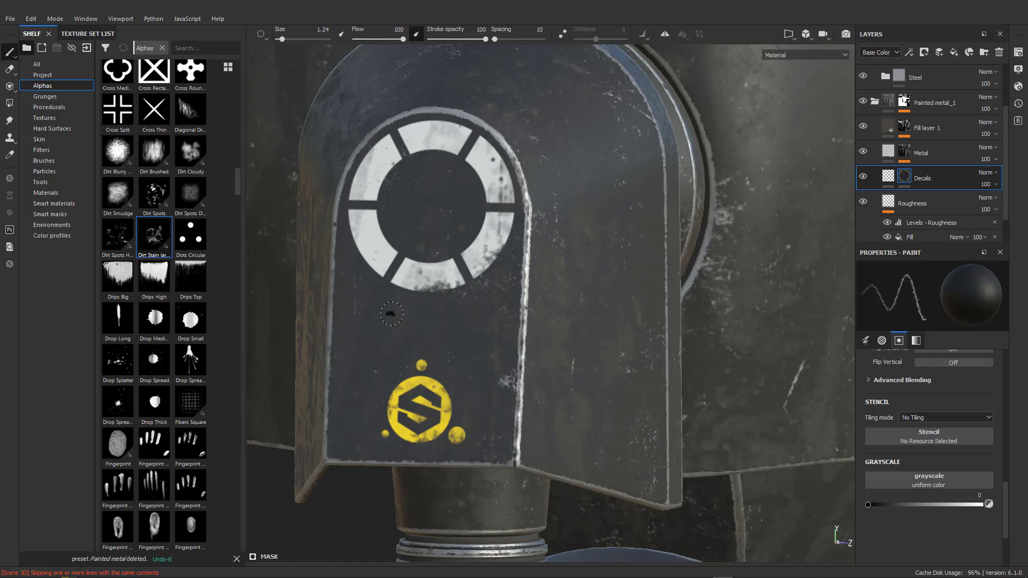
click(187, 151)
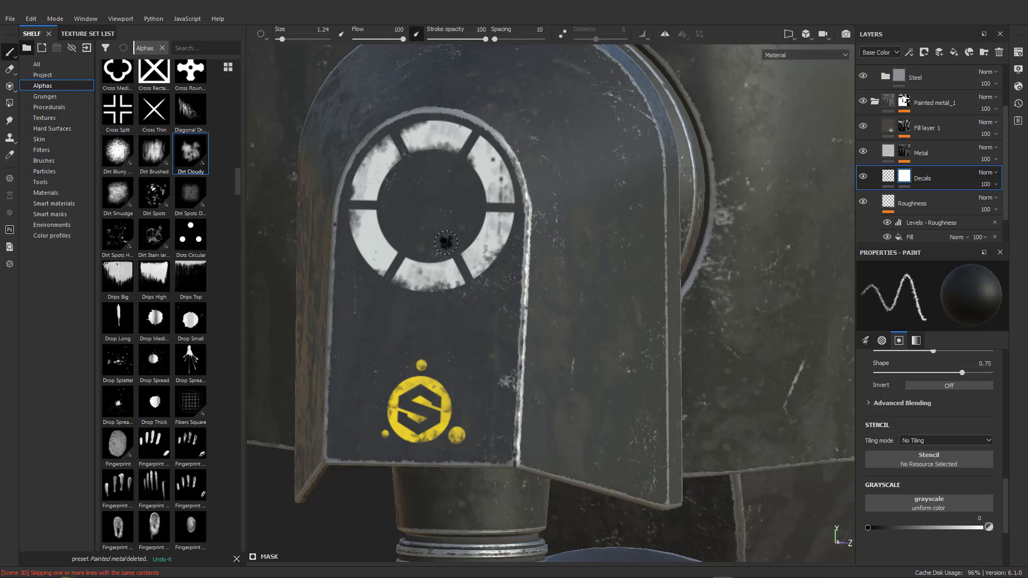
- Inspect the decals on the whole robot and select the left leg's texture set
scroll(444, 242, down, 10)
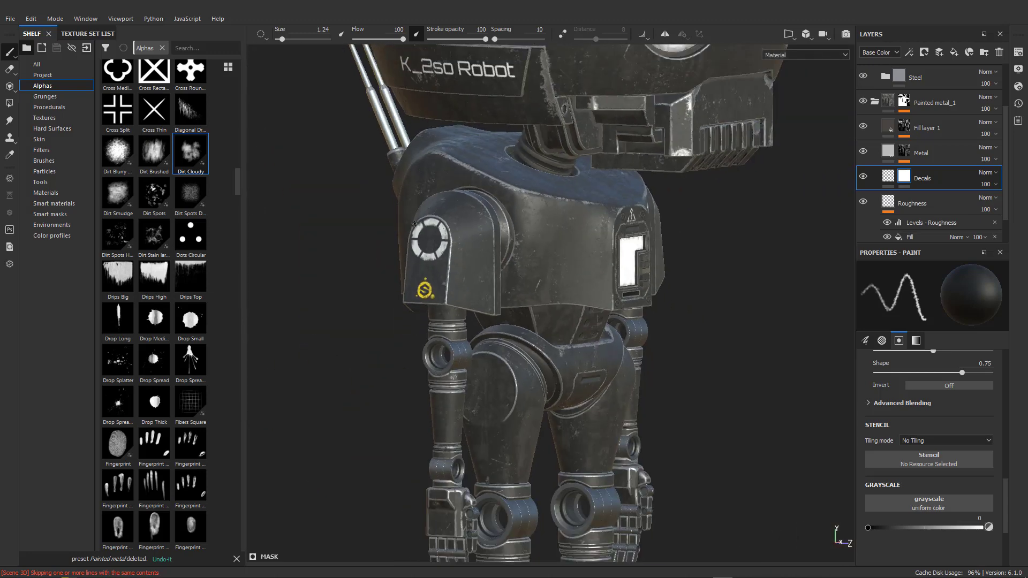
scroll(414, 223, up, 3)
scroll(450, 241, down, 5)
alt+middle_drag(534, 339, 395, 249)
scroll(395, 250, up, 4)
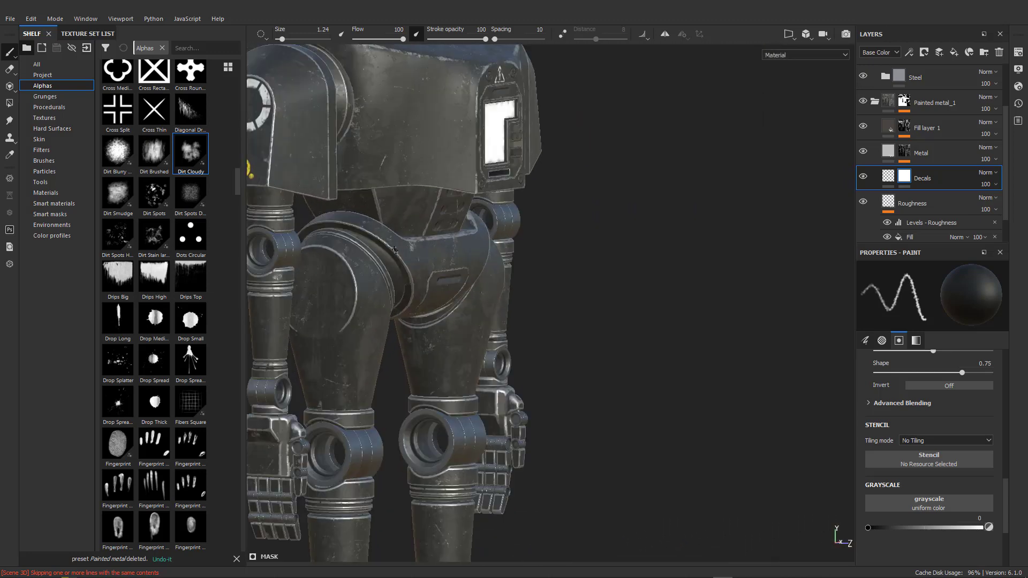
alt+drag(395, 249, 289, 270)
scroll(397, 257, down, 2)
alt+drag(527, 275, 478, 301)
alt+middle_drag(478, 303, 470, 208)
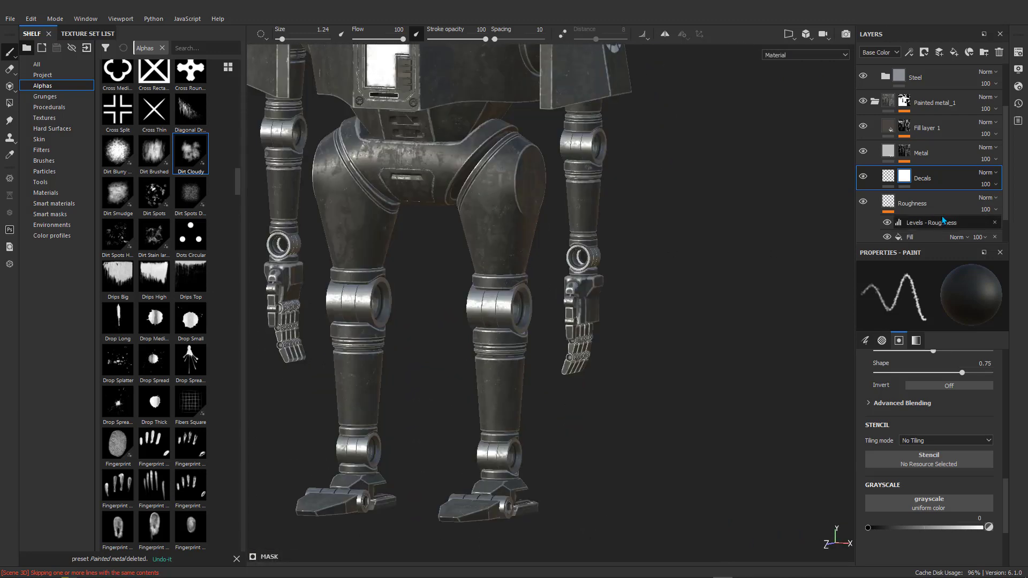
ctrl+alt+right_click(514, 234)
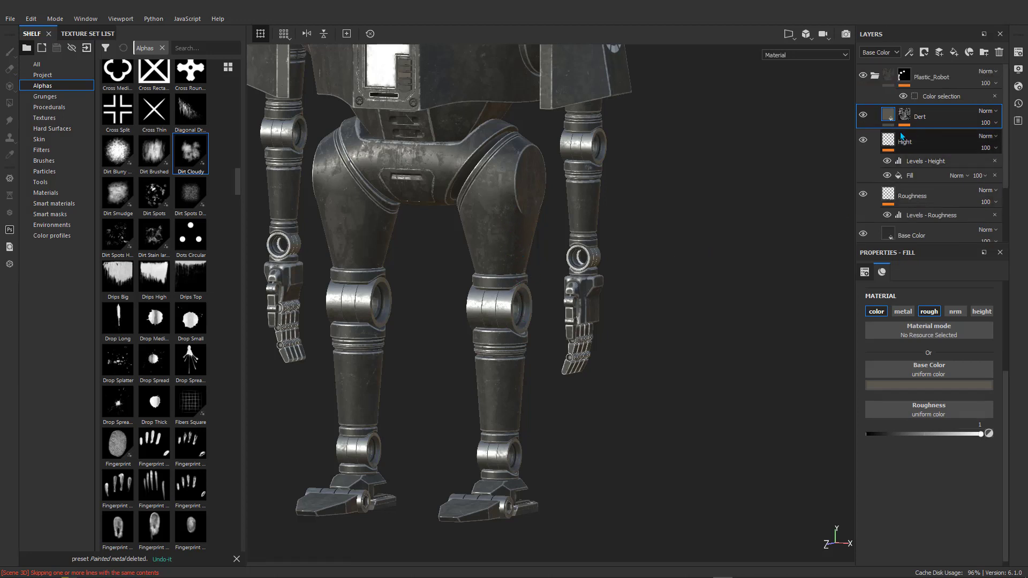
- Paste the copied Decals layer directly above the Roughness layer in the left leg's layer stack
scroll(910, 161, down, 3)
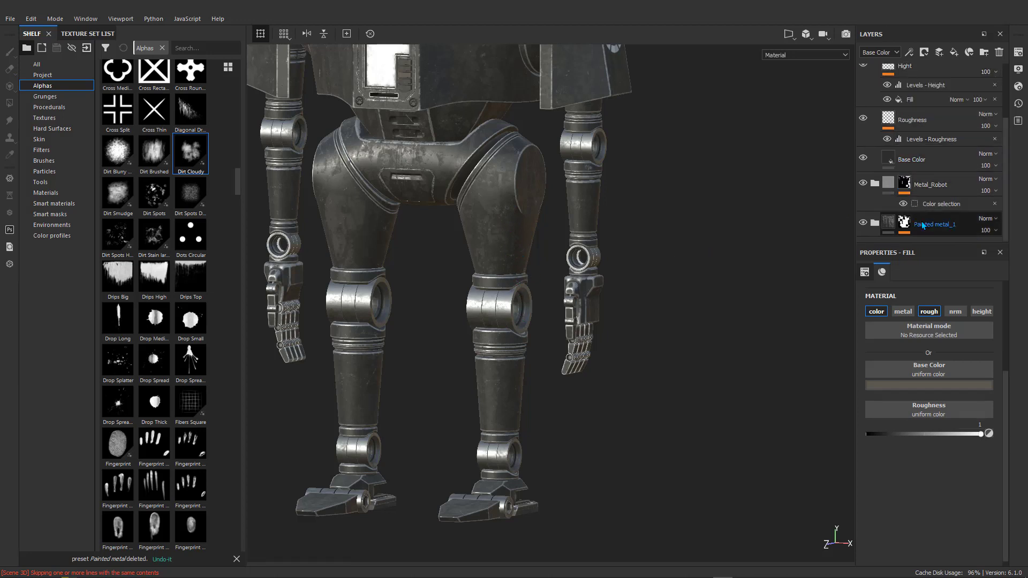
scroll(926, 177, up, 1)
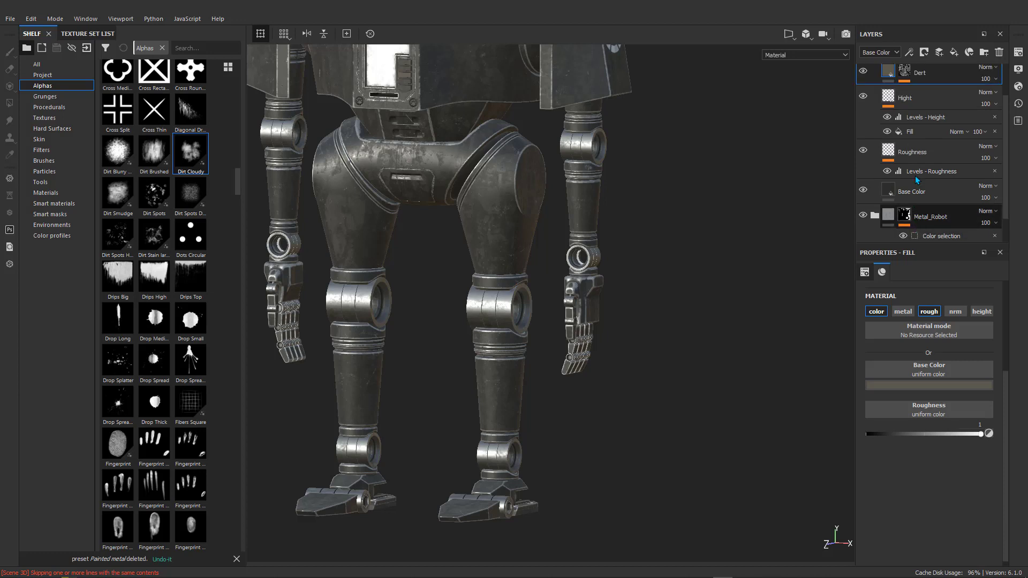
click(944, 152)
scroll(944, 152, up, 1)
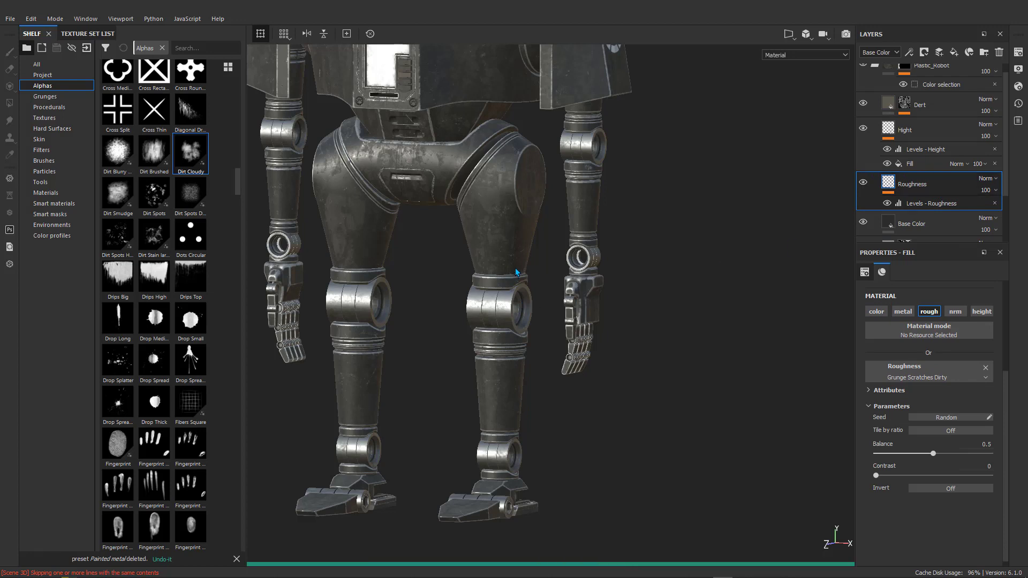
right_click(937, 179)
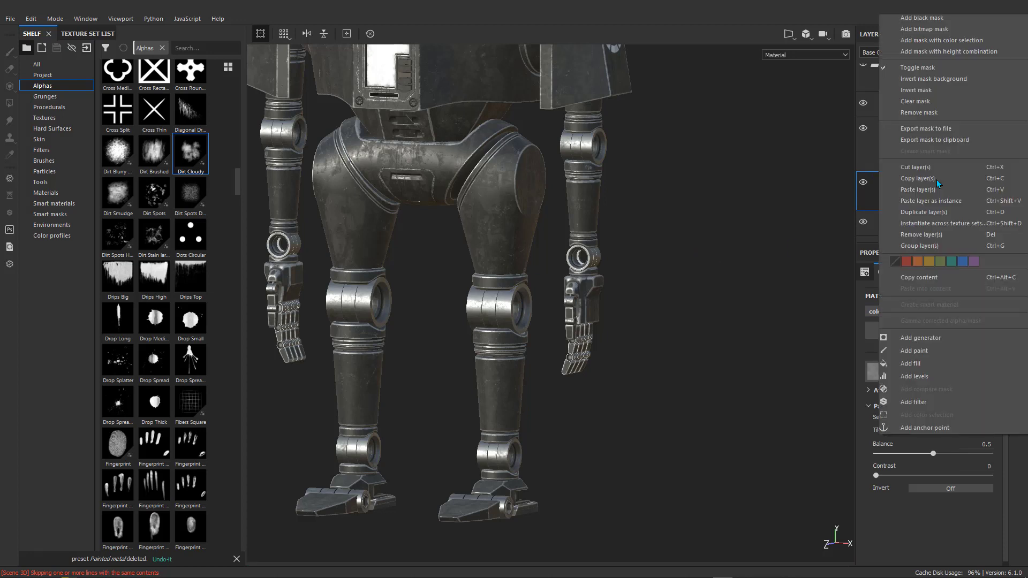
click(930, 190)
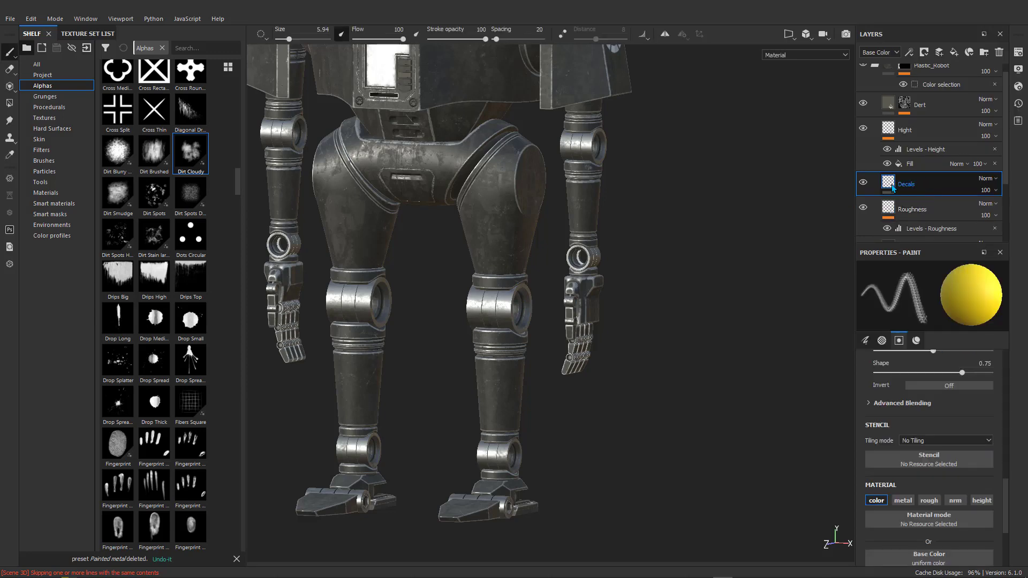
- Hide the L_Arm texture set to expose the round outer disc of the left hip in side view
scroll(471, 234, down, 2)
alt+drag(375, 235, 471, 212)
scroll(626, 231, up, 2)
mouse_move(626, 231)
alt+mouse_down()
mouse_move(679, 234)
mouse_move(590, 232)
alt+mouse_up()
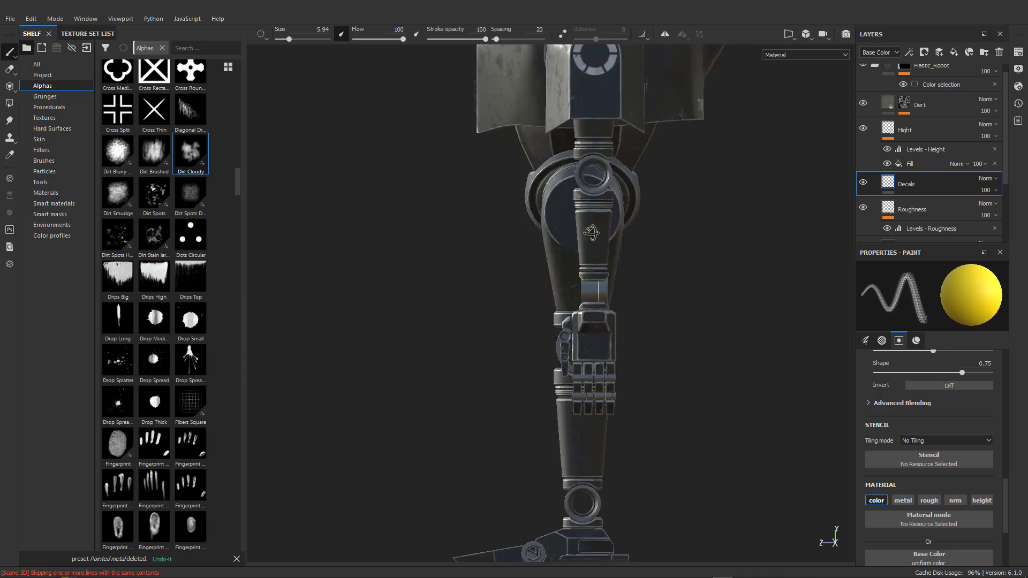
click(84, 35)
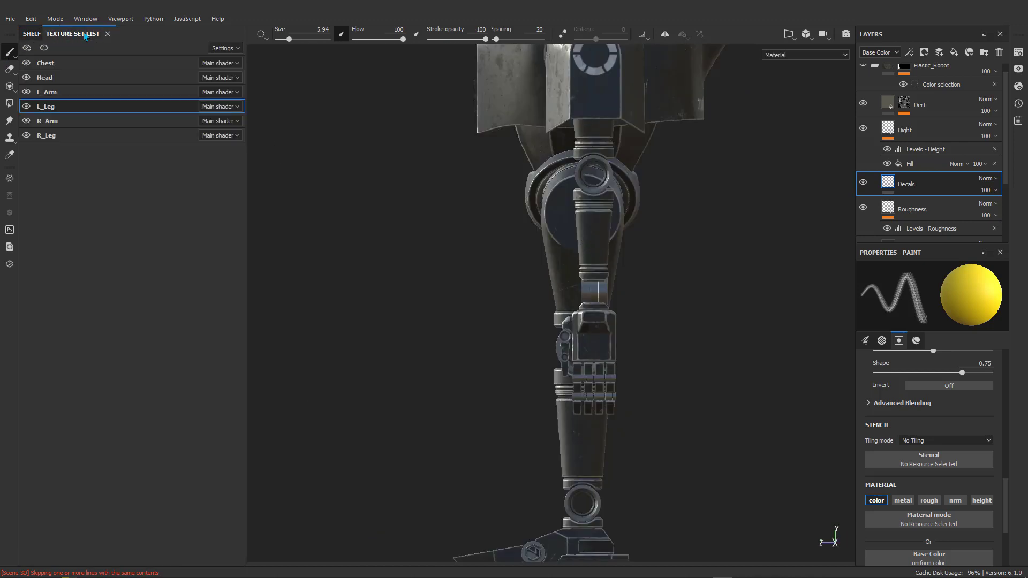
click(27, 93)
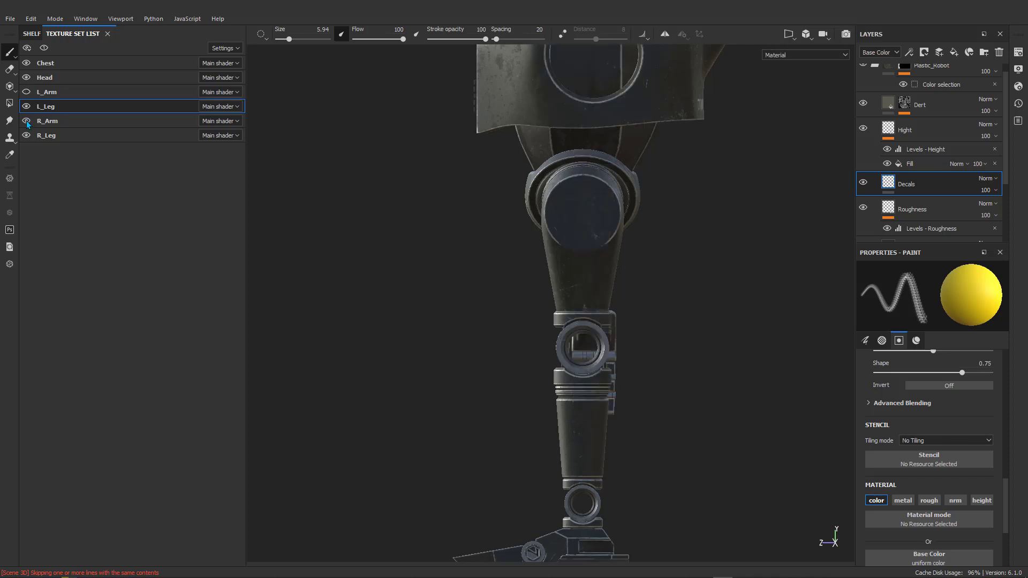
scroll(643, 216, up, 3)
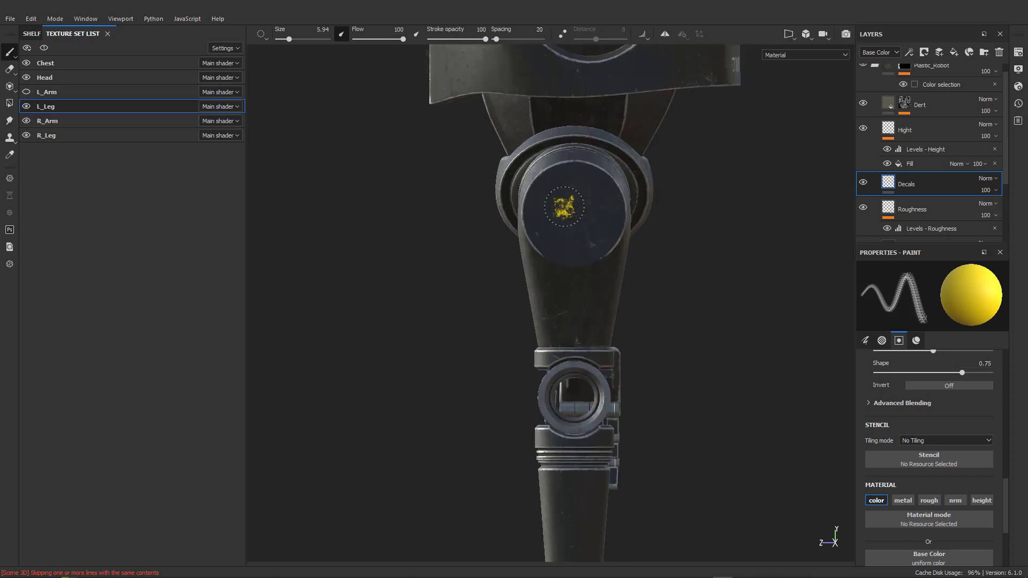
- Choose the Circle Gear alpha for the brush and enlarge the brush size to 13.39 to fit the hip disc
click(32, 34)
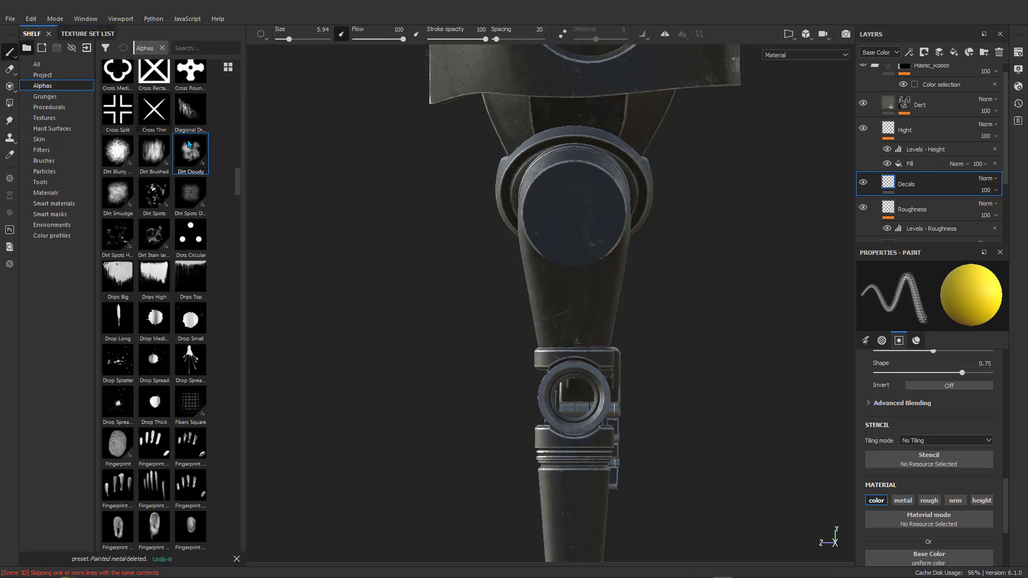
scroll(186, 282, down, 10)
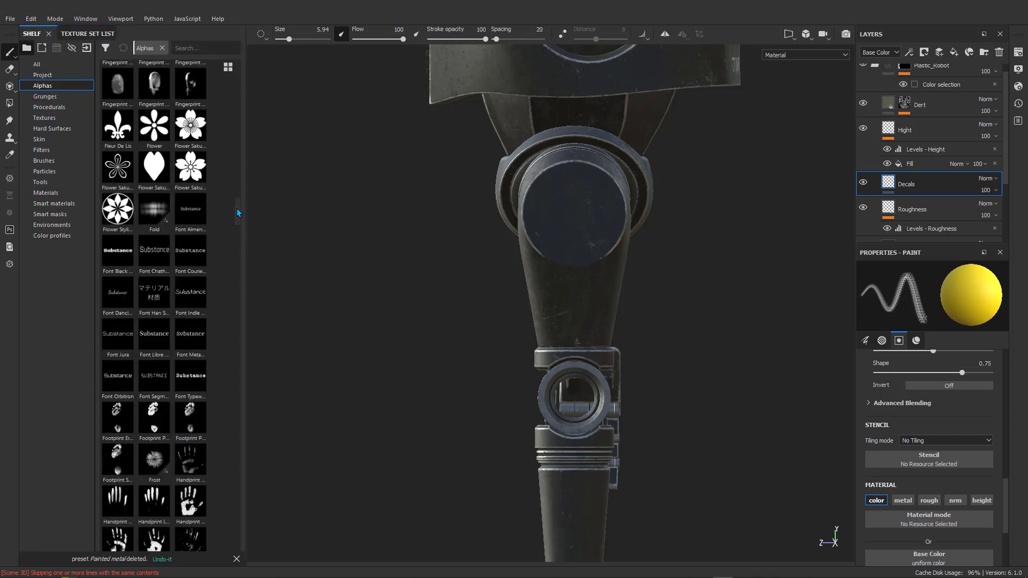
mouse_move(236, 208)
mouse_down()
mouse_move(240, 468)
mouse_move(248, 129)
mouse_move(237, 70)
mouse_move(241, 143)
mouse_up()
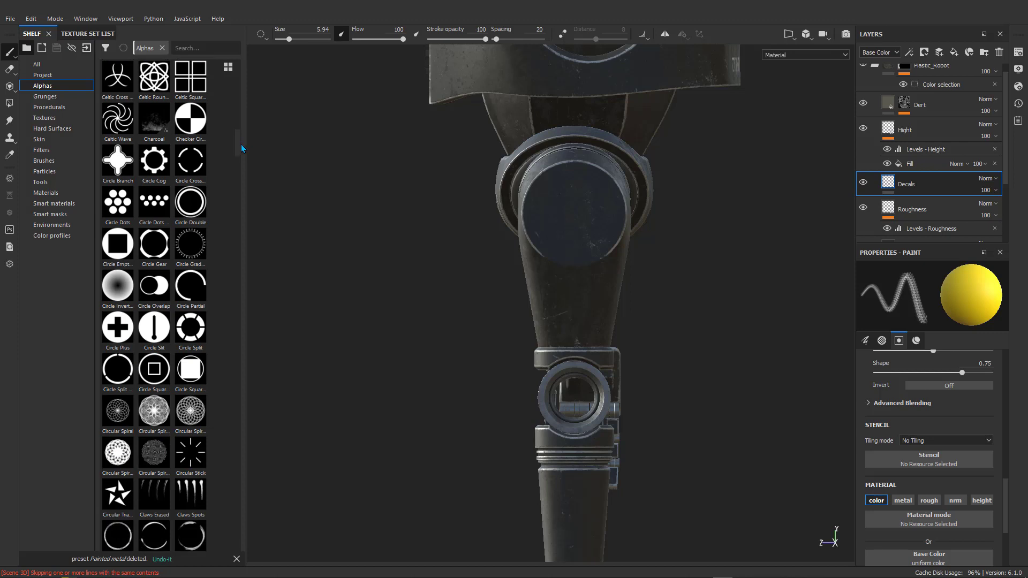
click(154, 244)
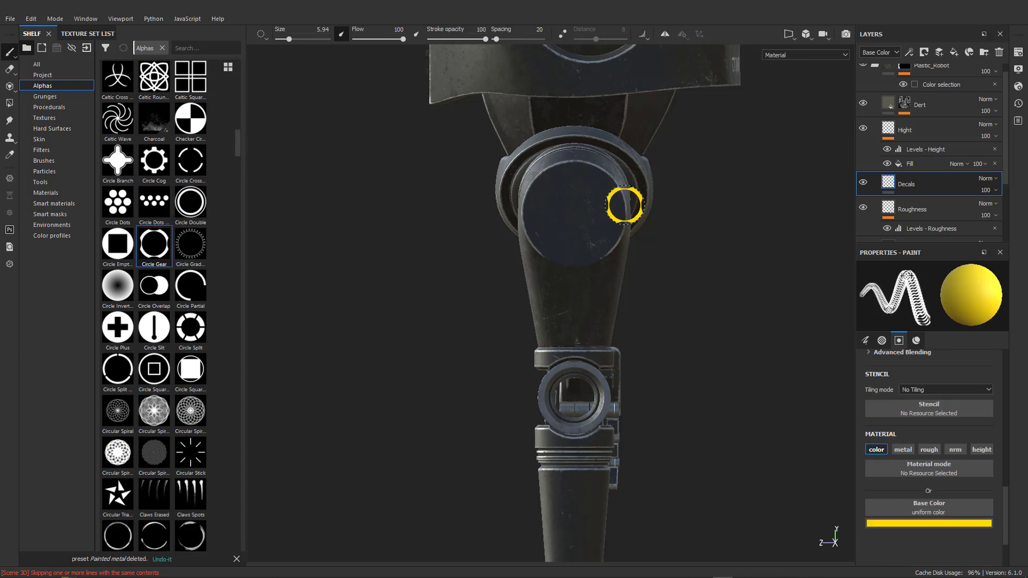
ctrl+right_drag(573, 213, 599, 213)
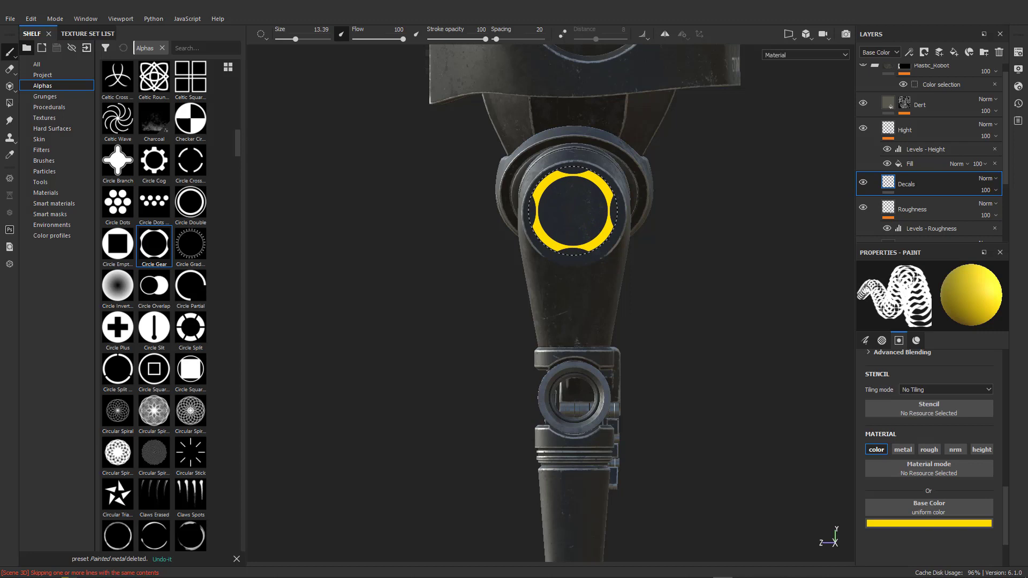
- Change the brush's base color to white and stamp the Circle Gear decal on the left hip disc
click(921, 524)
drag(910, 436, 869, 427)
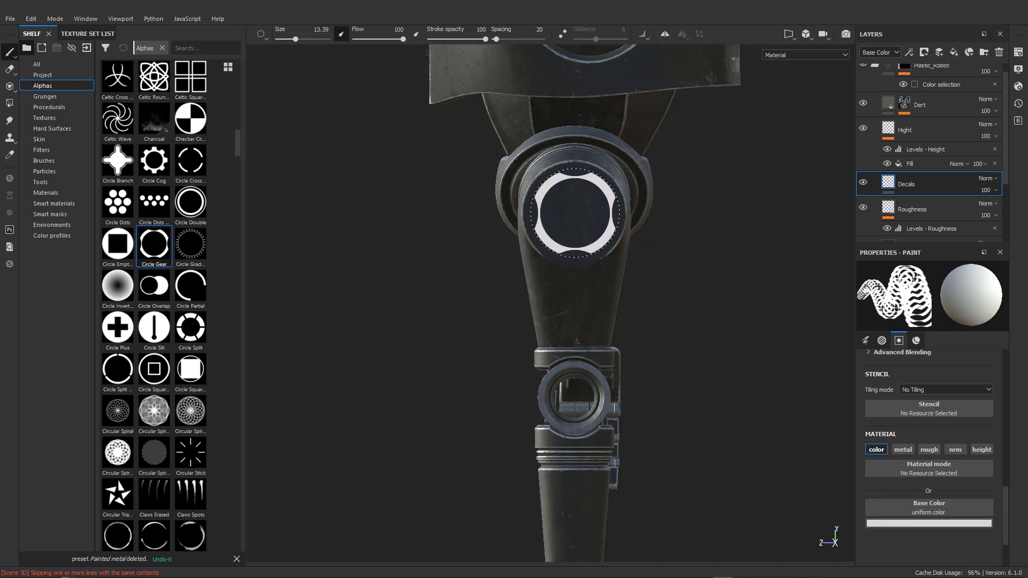
click(574, 213)
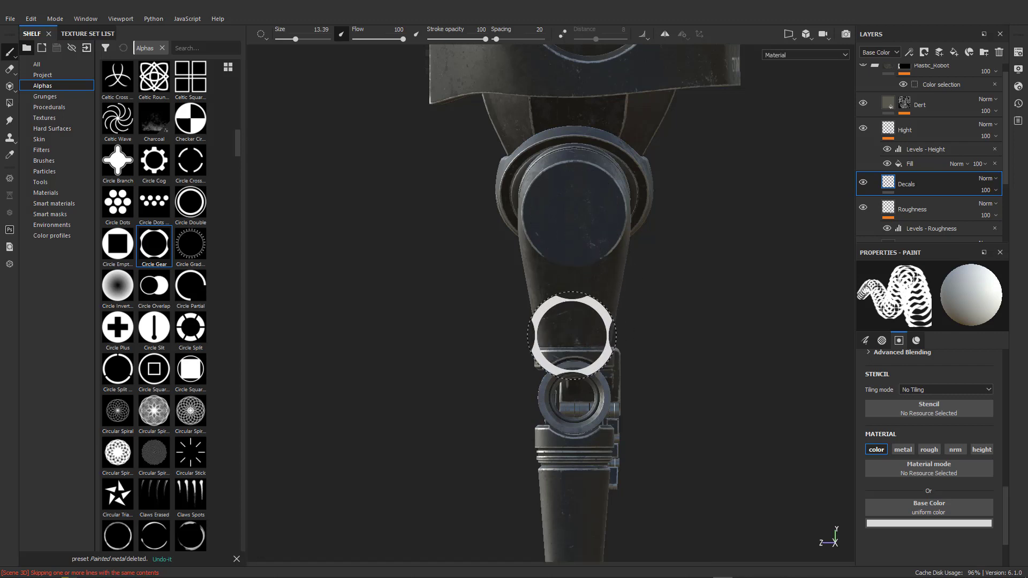
- Examine the left hip disc from several distances and angles, and check the Decals layer's place in the layer stack
scroll(573, 212, up, 5)
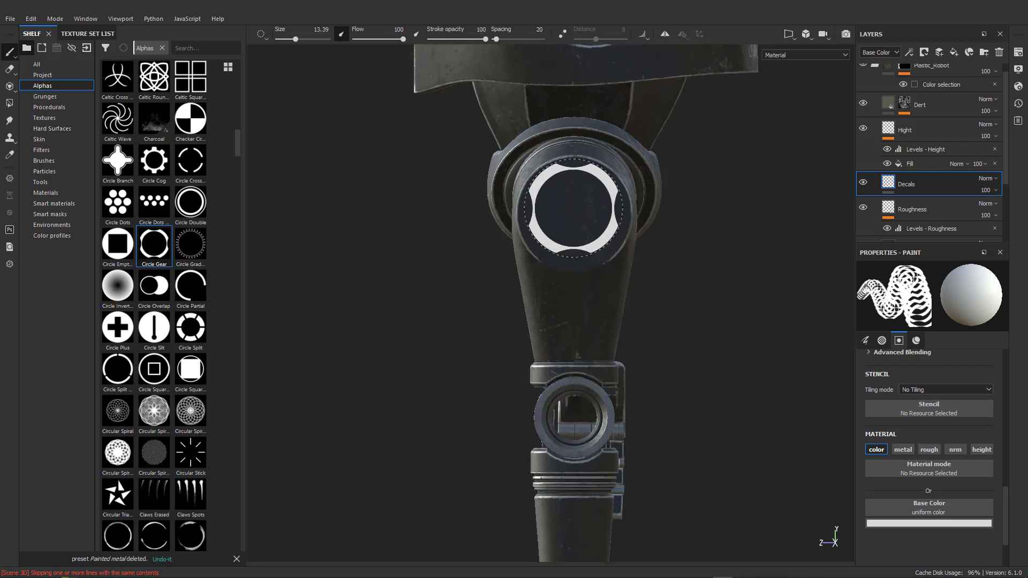
mouse_move(596, 211)
alt+middle_down()
mouse_move(562, 211)
mouse_move(540, 228)
alt+middle_up()
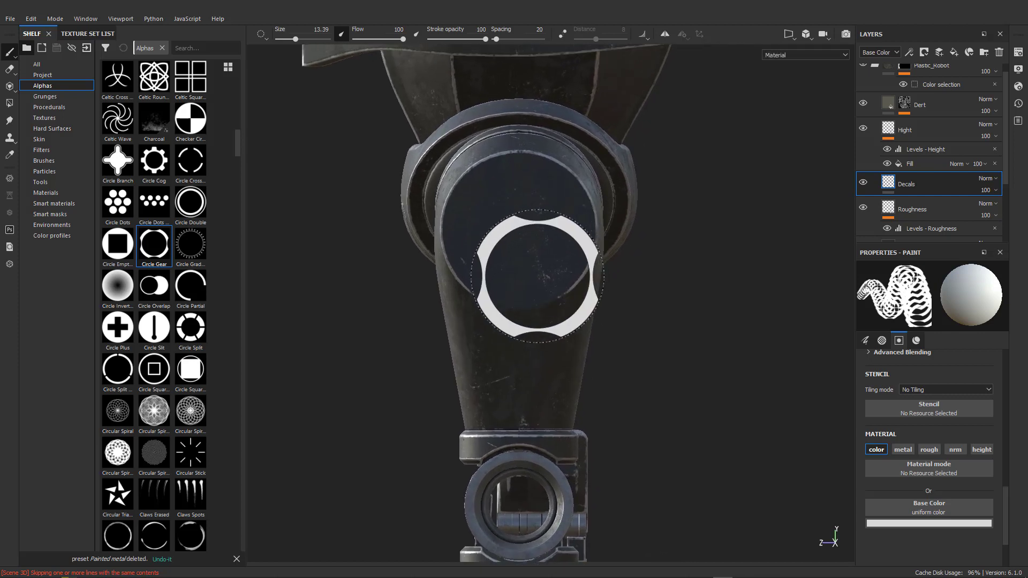
scroll(520, 242, down, 3)
scroll(520, 240, down, 2)
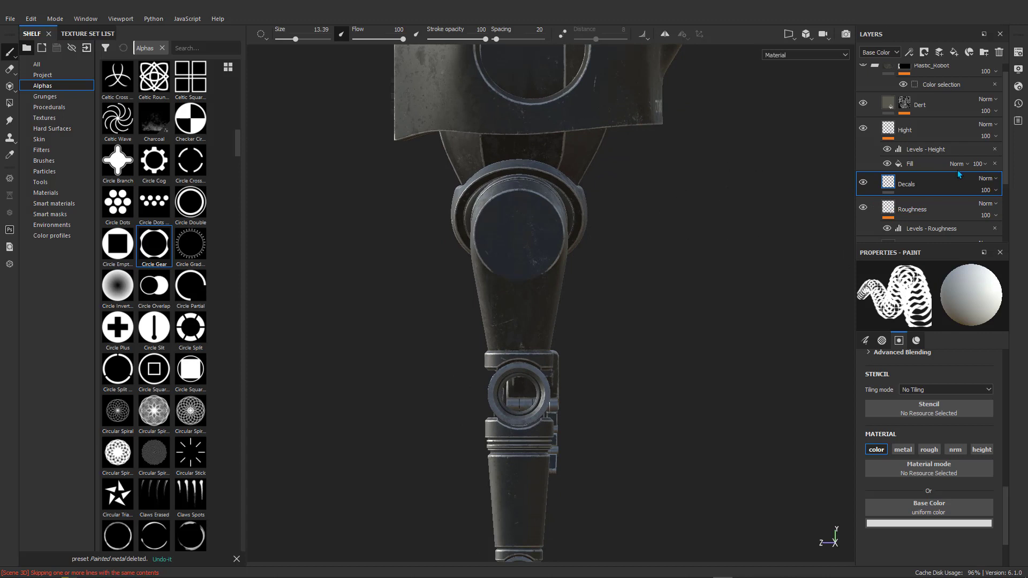
scroll(957, 172, up, 1)
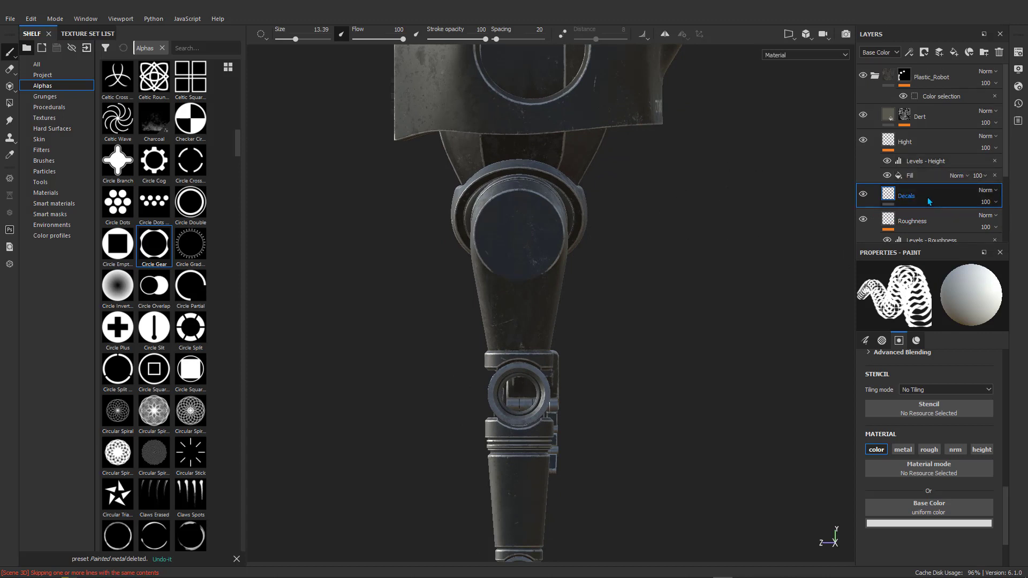
scroll(928, 200, down, 3)
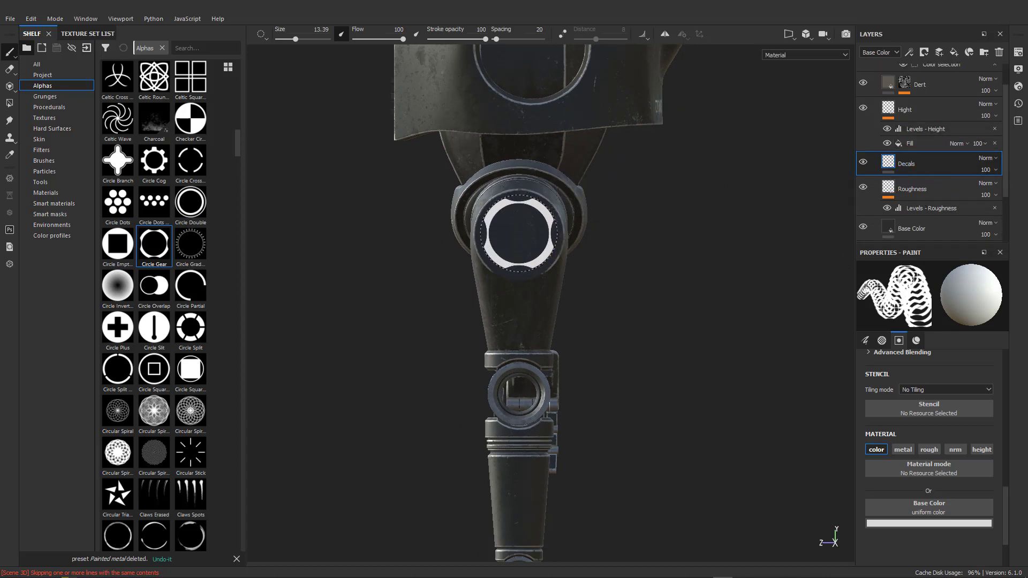
mouse_move(397, 280)
alt+mouse_down()
mouse_move(601, 293)
mouse_move(571, 278)
mouse_move(448, 285)
mouse_move(463, 275)
alt+mouse_up()
scroll(589, 290, down, 3)
scroll(465, 265, down, 2)
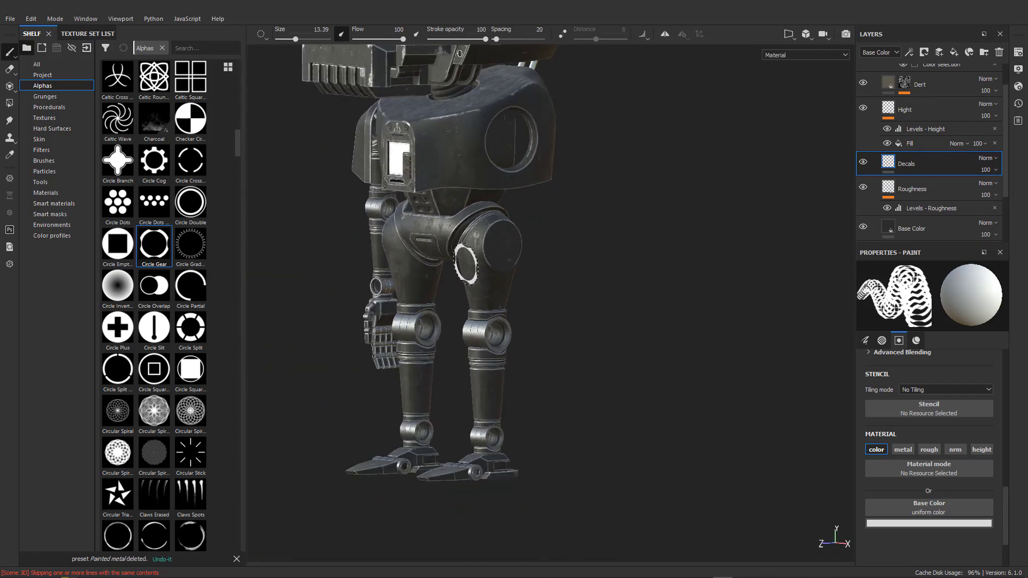
- Check the active texture set and the brush's alpha, stroke and material settings for the left leg
click(78, 38)
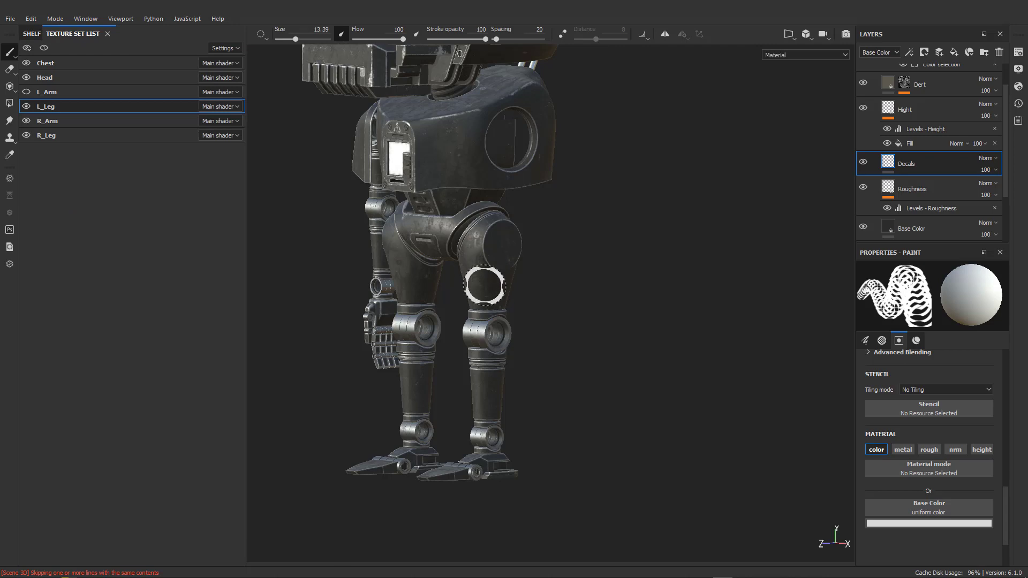
scroll(483, 242, up, 2)
scroll(483, 242, up, 2)
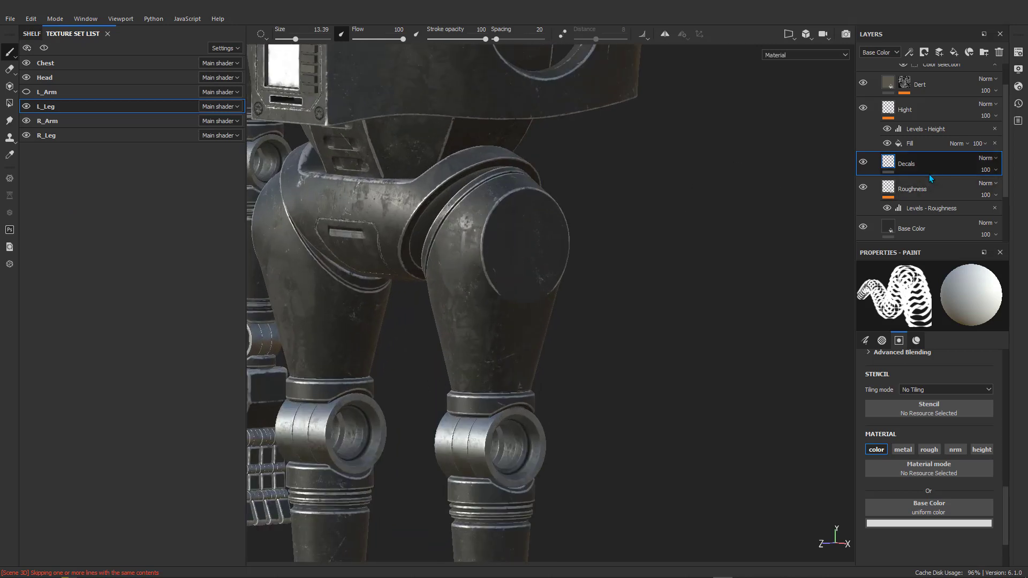
scroll(929, 175, up, 1)
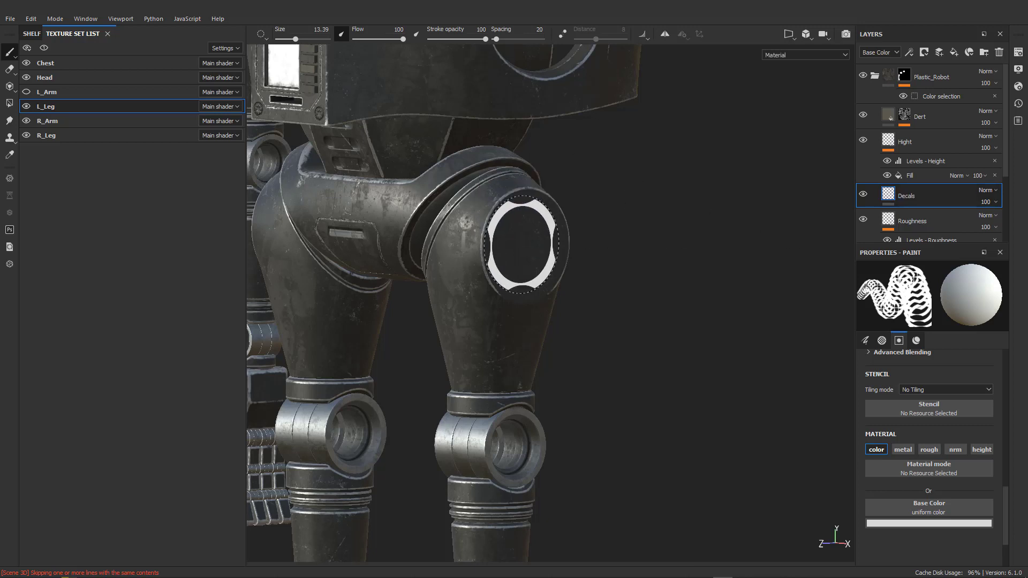
scroll(926, 452, up, 3)
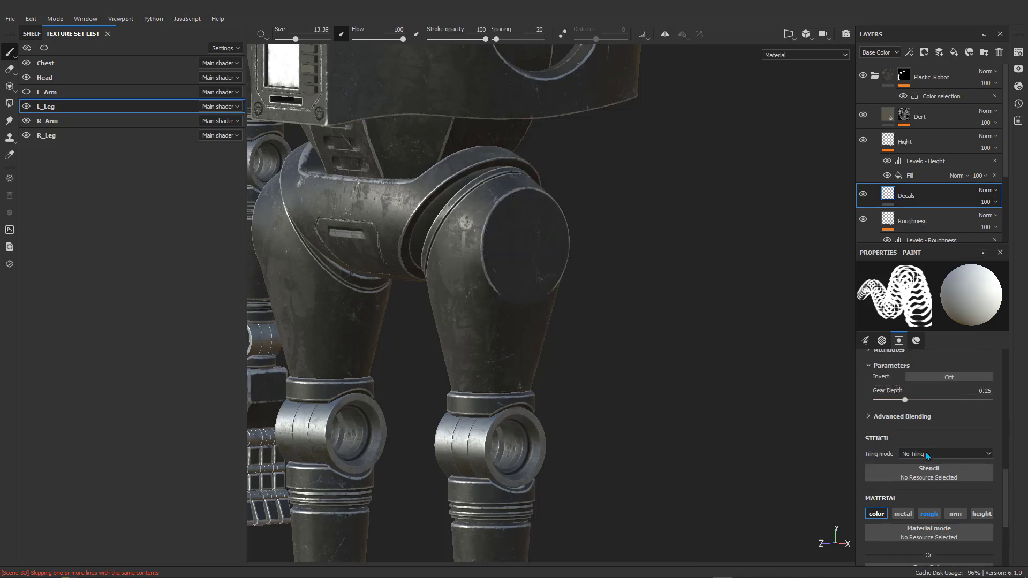
scroll(926, 449, up, 6)
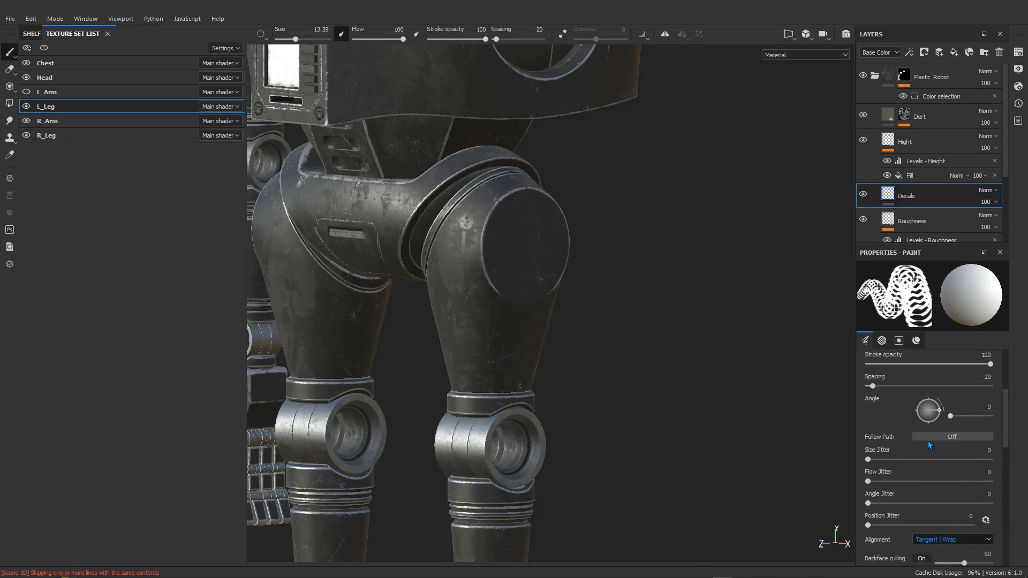
scroll(927, 438, down, 8)
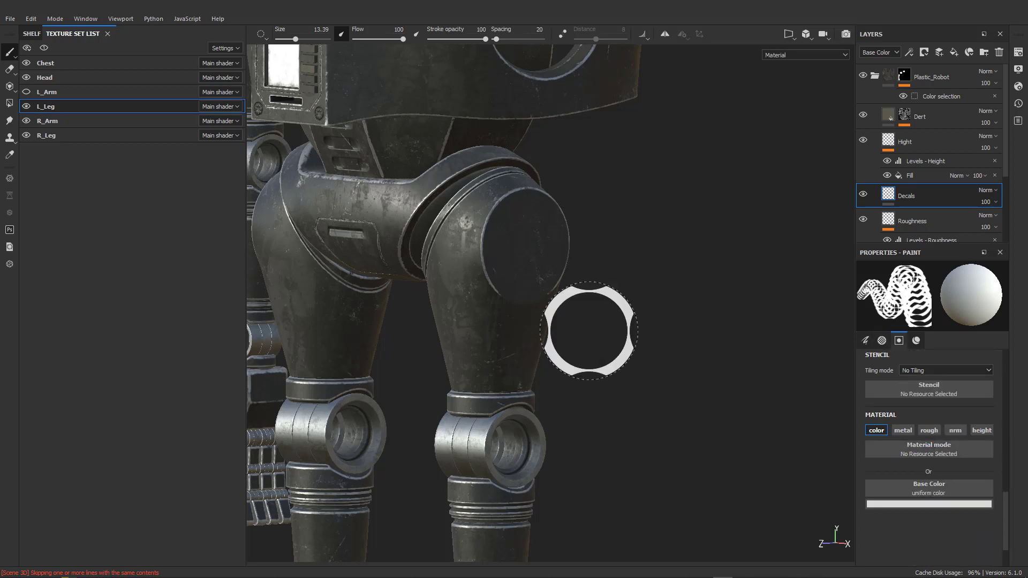
- Try moving the Decals layer above the Dert layer, and reselect the Circle Gear alpha
alt+drag(631, 270, 528, 262)
drag(935, 193, 927, 99)
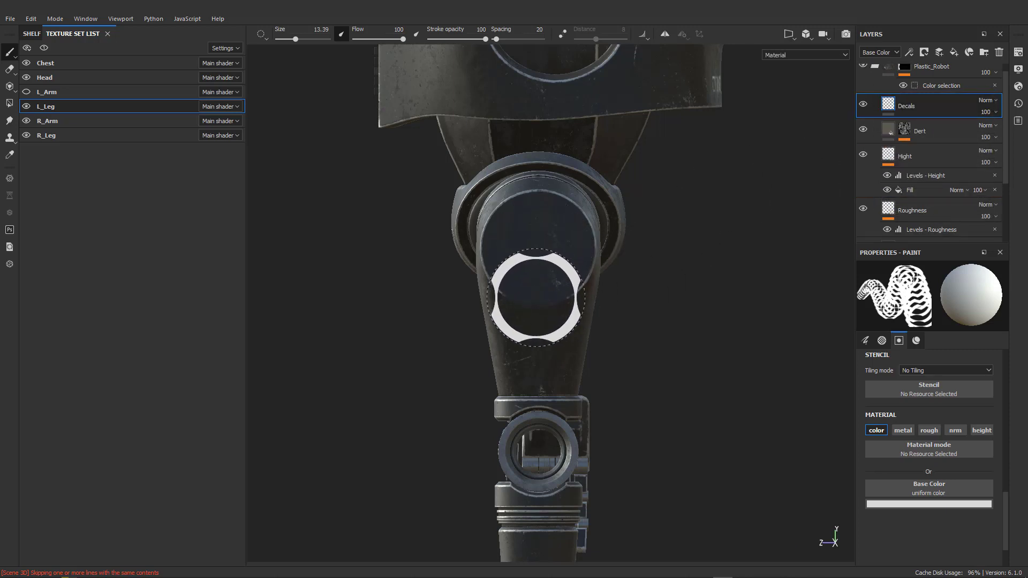
click(32, 34)
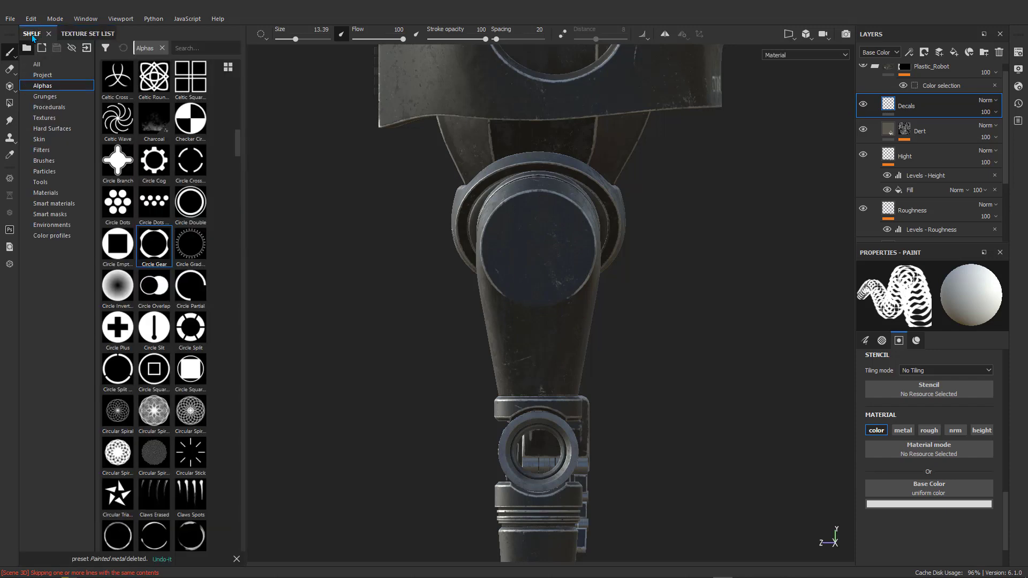
click(162, 205)
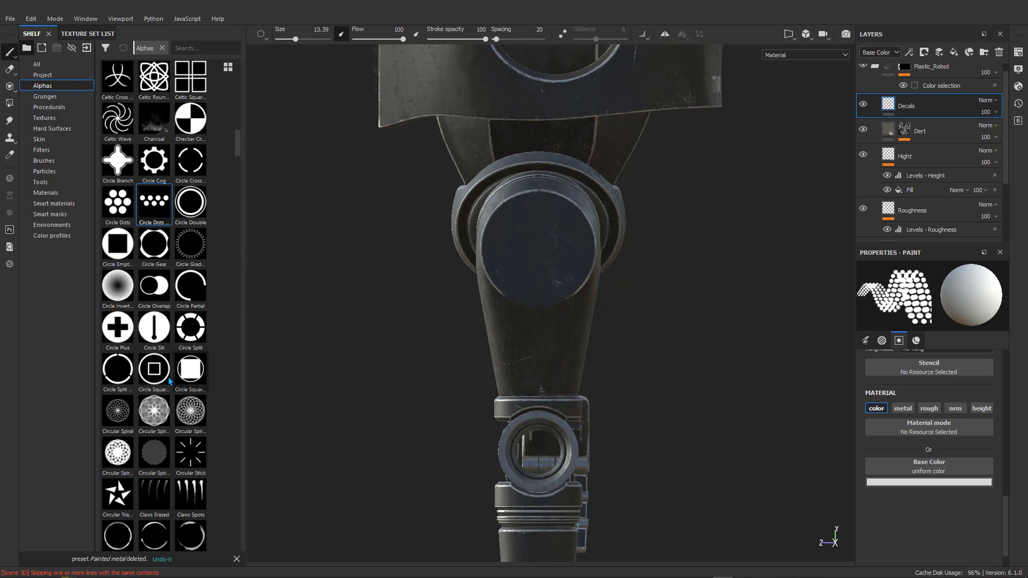
click(155, 251)
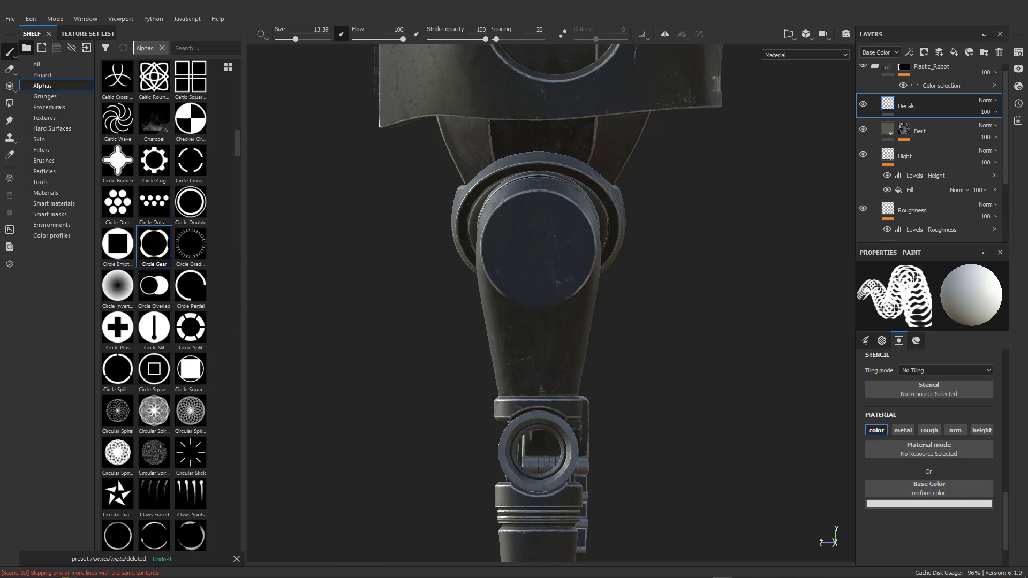
- Move the Decals layer down the stack, between the Metal_Robot and Painted metal_1 folders
scroll(928, 152, up, 1)
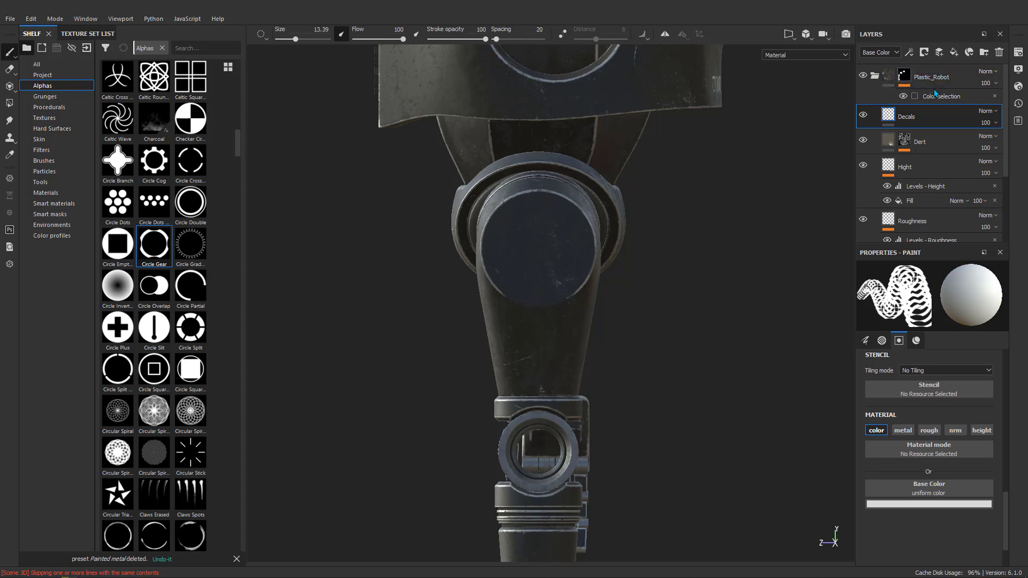
mouse_move(935, 122)
mouse_down()
mouse_move(933, 248)
mouse_move(917, 236)
mouse_move(917, 211)
mouse_up()
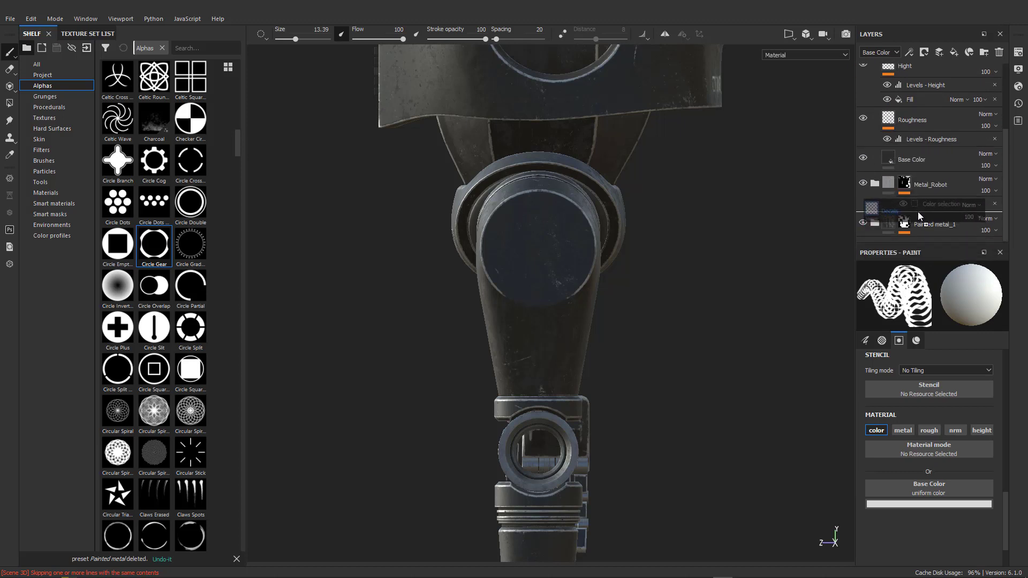
scroll(922, 133, up, 3)
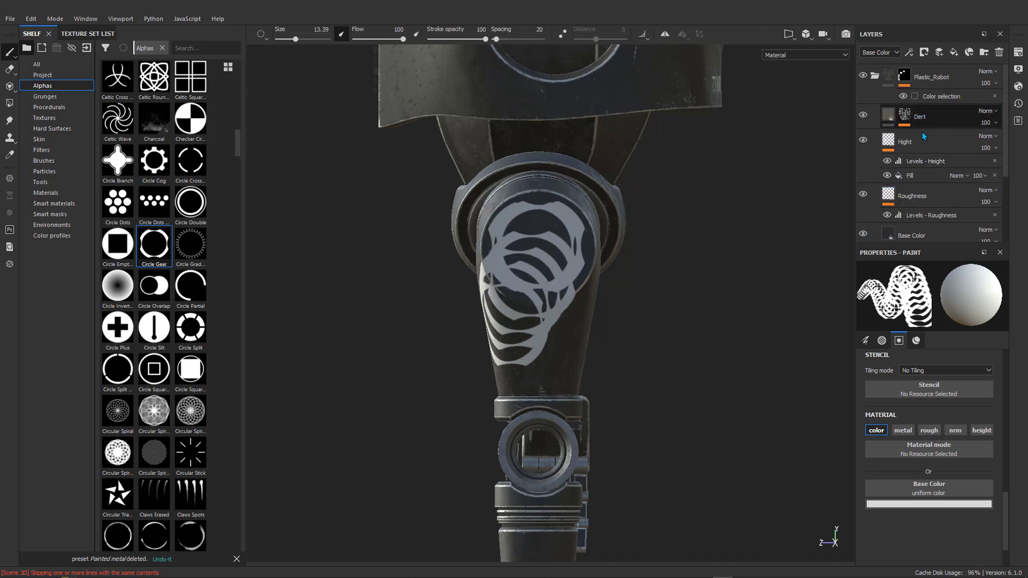
- Erase all the overlapping circular marks from the left hip disc and thigh on the Decals layer
click(875, 76)
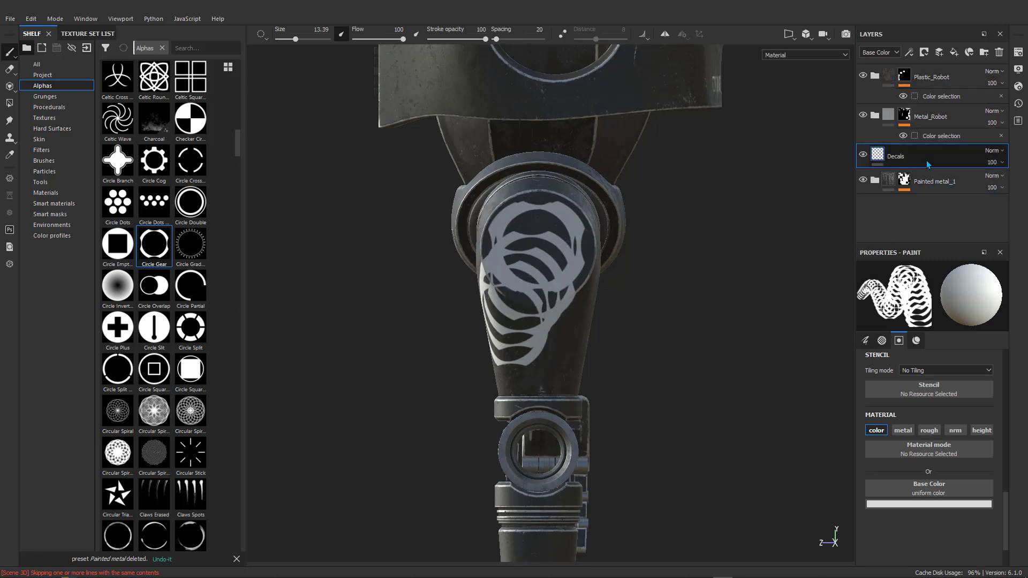
alt+drag(475, 316, 437, 305)
scroll(532, 305, down, 3)
scroll(455, 294, up, 5)
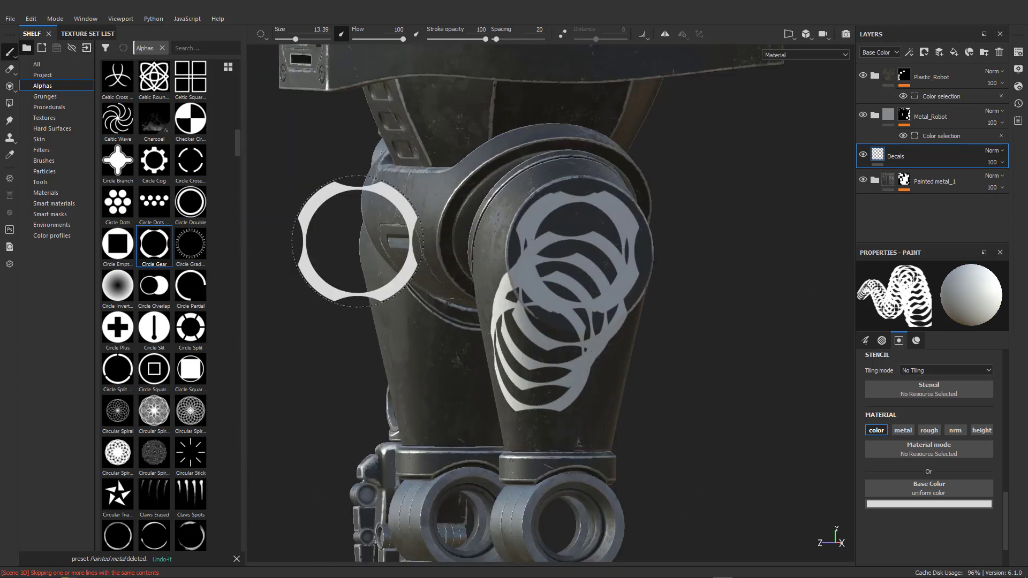
click(15, 70)
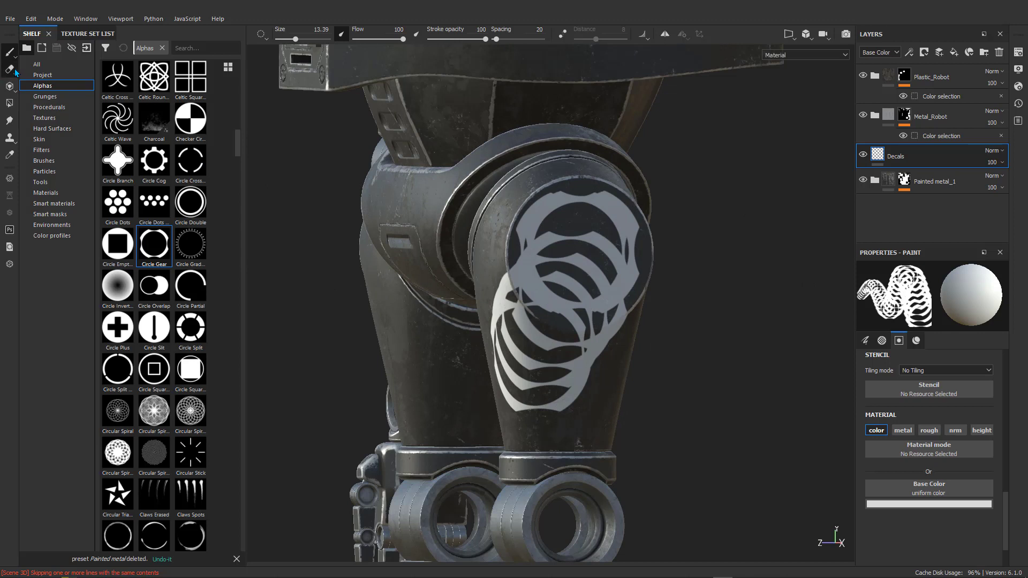
click(527, 240)
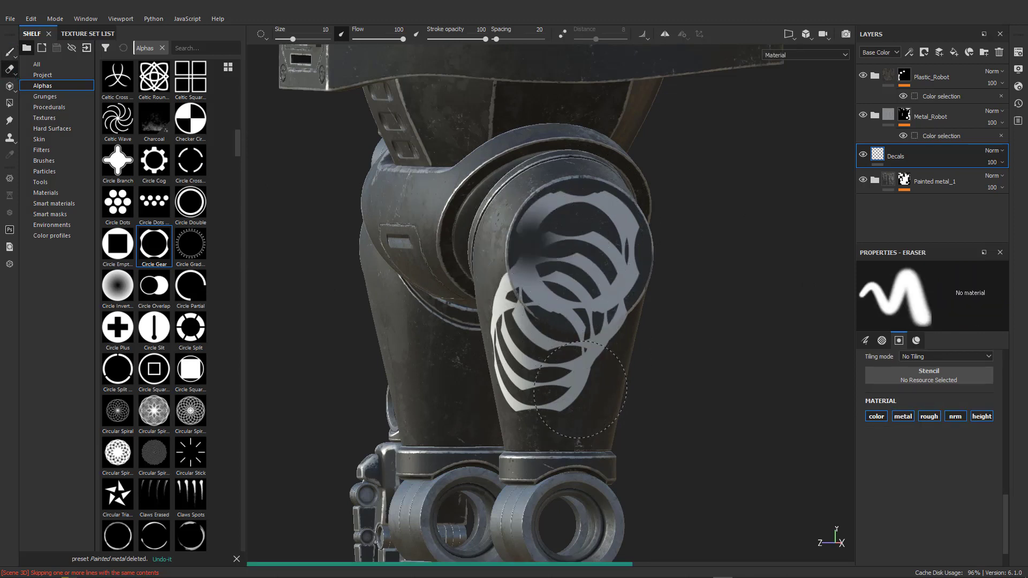
mouse_move(583, 234)
mouse_down()
mouse_move(569, 367)
mouse_move(536, 369)
mouse_up()
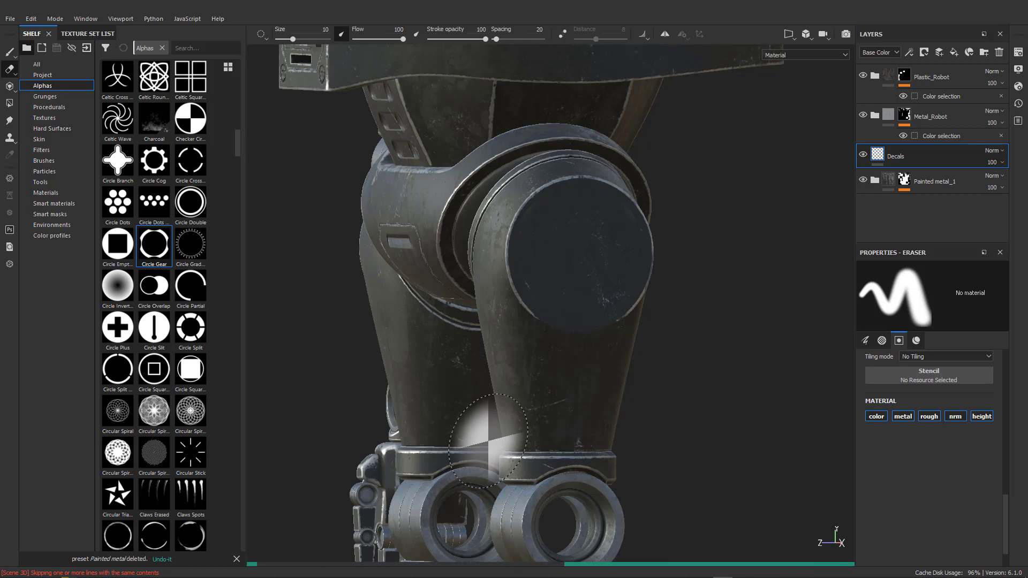
- Stamp a single Circle Gear decal centred on the left hip disc with brush size 13.84
alt+drag(609, 379, 562, 407)
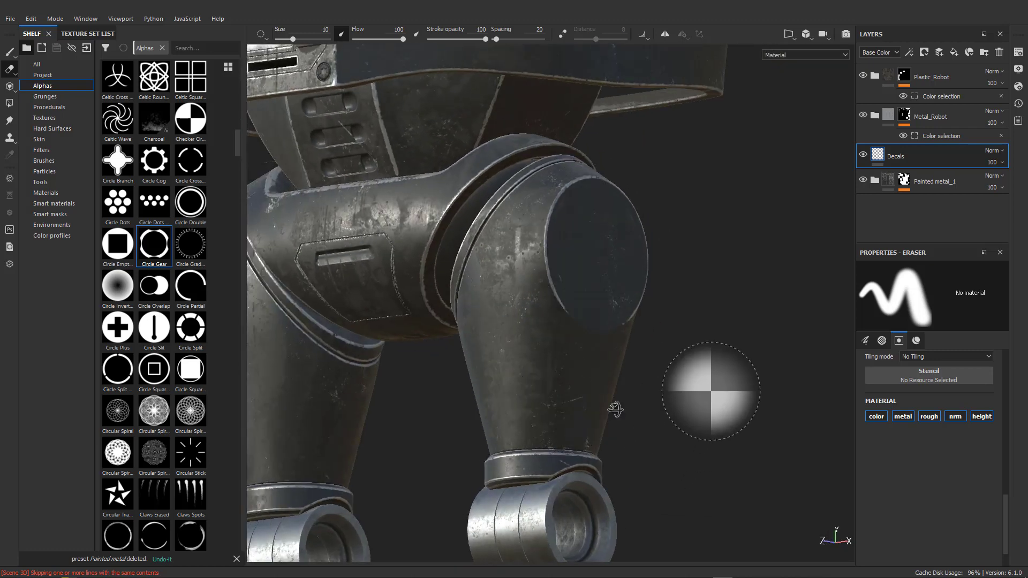
mouse_move(710, 385)
alt+mouse_down()
mouse_move(457, 412)
mouse_move(544, 406)
alt+mouse_up()
scroll(536, 324, down, 1)
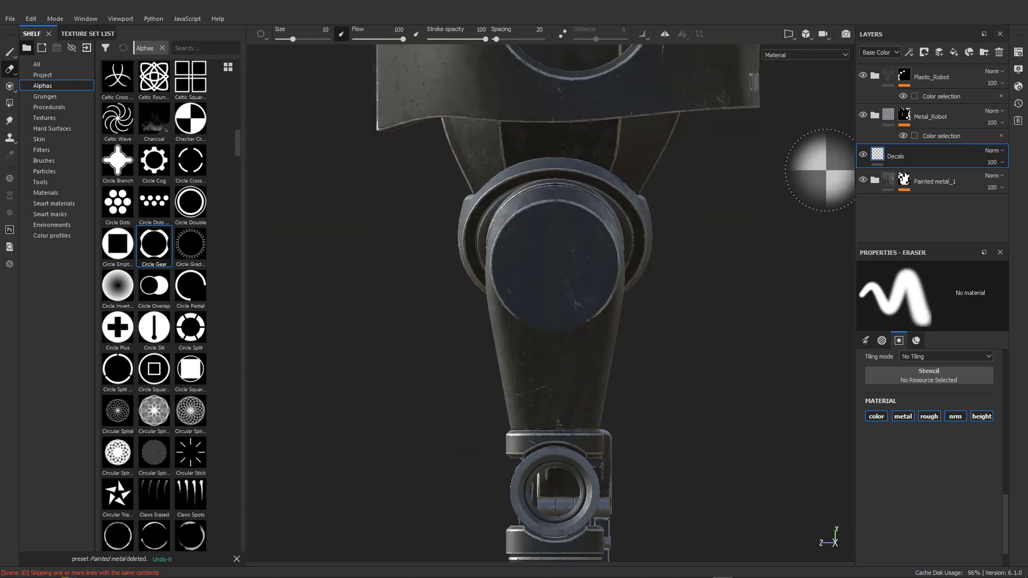
click(161, 245)
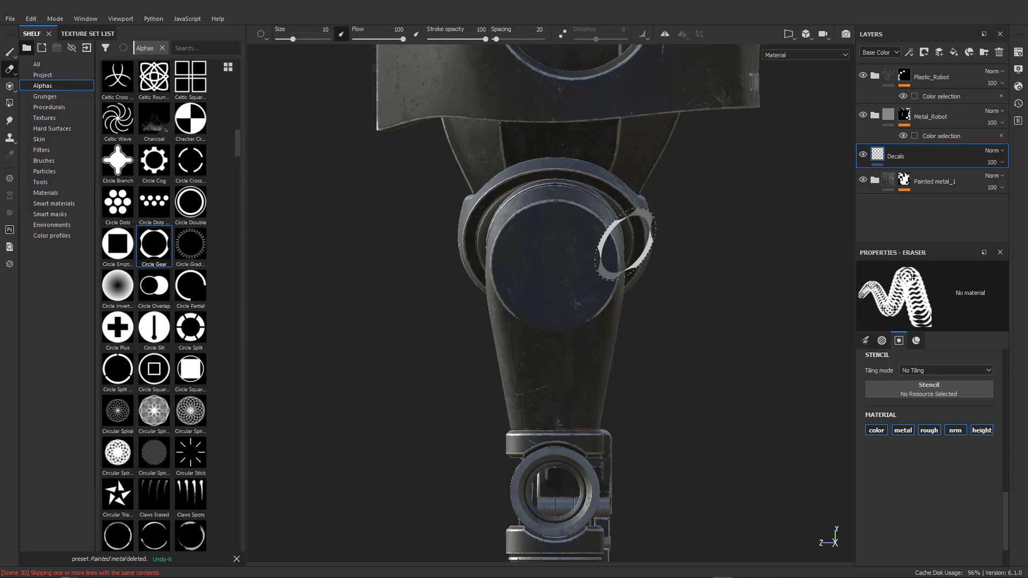
click(11, 53)
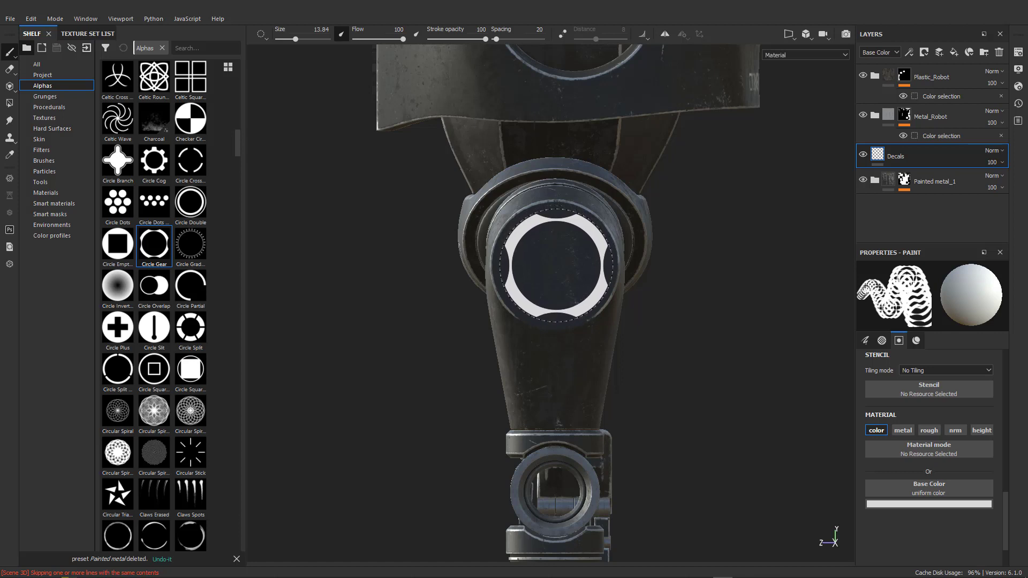
mouse_move(448, 395)
alt+mouse_down()
mouse_move(459, 353)
mouse_move(499, 370)
alt+mouse_up()
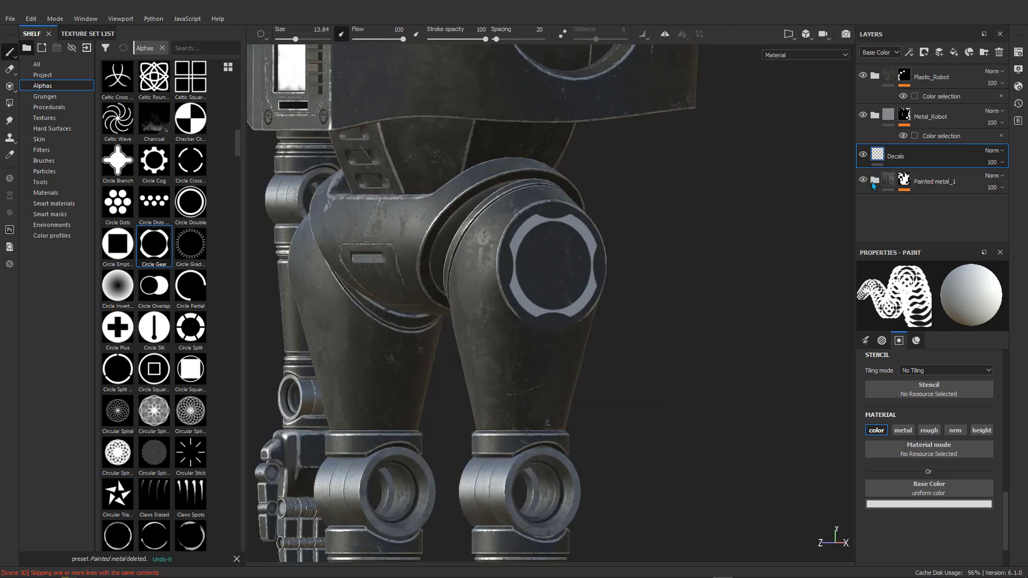
- Move the Decals layer into the Painted metal_1 folder, between the Metal and Roughness layers
click(873, 182)
scroll(912, 172, down, 1)
drag(916, 128, 921, 213)
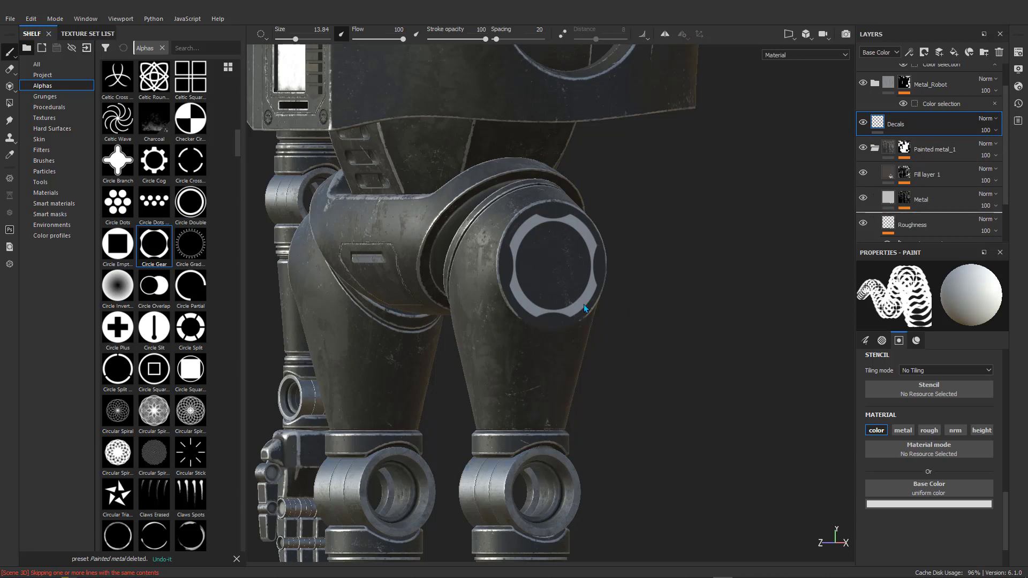
- Examine the wear on the left hip disc's circular decal from several distances and angles
scroll(585, 287, up, 3)
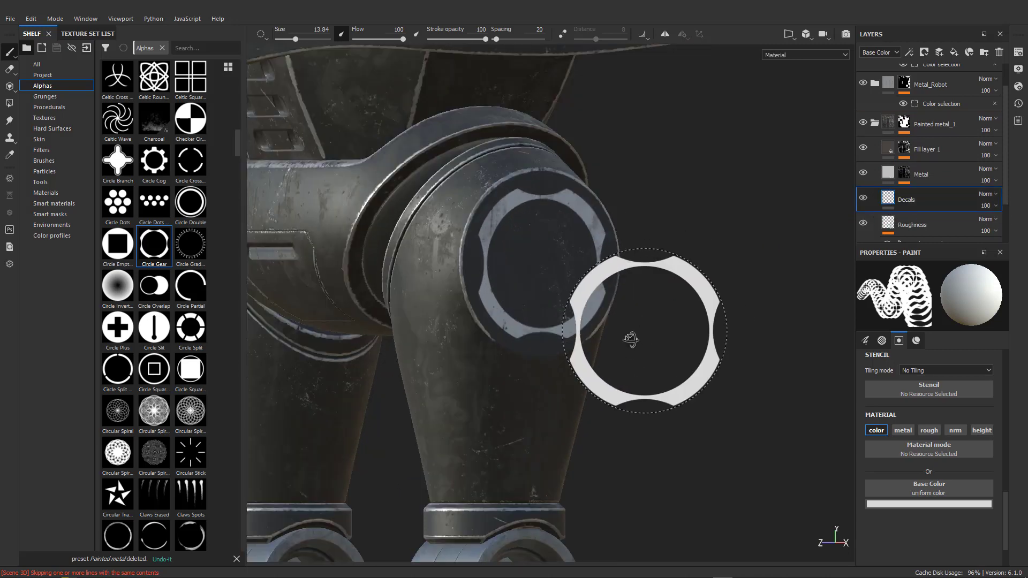
mouse_move(630, 340)
alt+mouse_down()
mouse_move(532, 323)
mouse_move(570, 332)
mouse_move(548, 344)
mouse_move(452, 348)
mouse_move(668, 340)
mouse_move(541, 321)
alt+mouse_up()
scroll(568, 329, down, 5)
scroll(544, 316, up, 4)
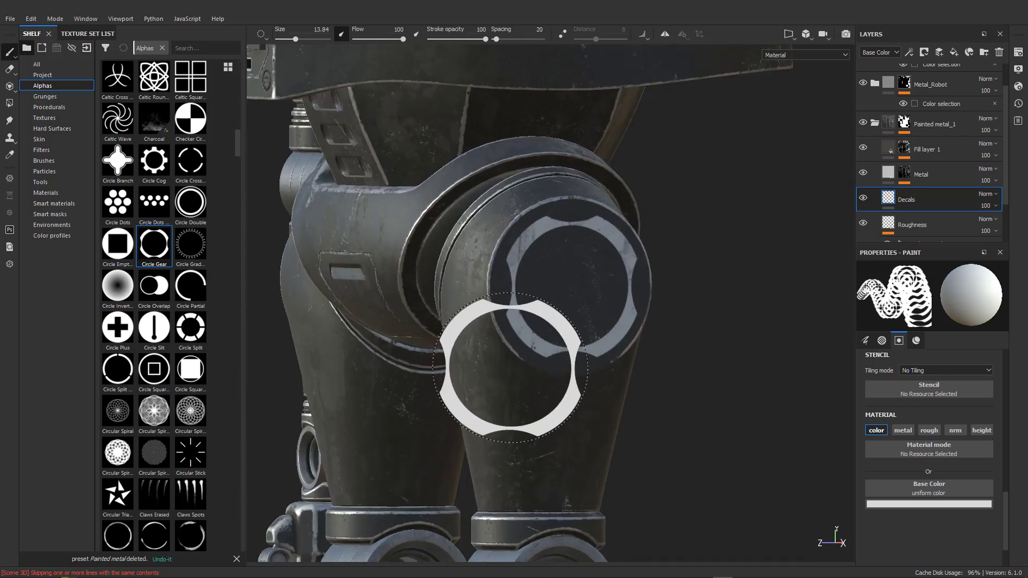
scroll(510, 368, down, 5)
alt+middle_drag(448, 370, 486, 291)
mouse_move(486, 291)
alt+mouse_down()
mouse_move(659, 296)
mouse_move(554, 298)
alt+mouse_up()
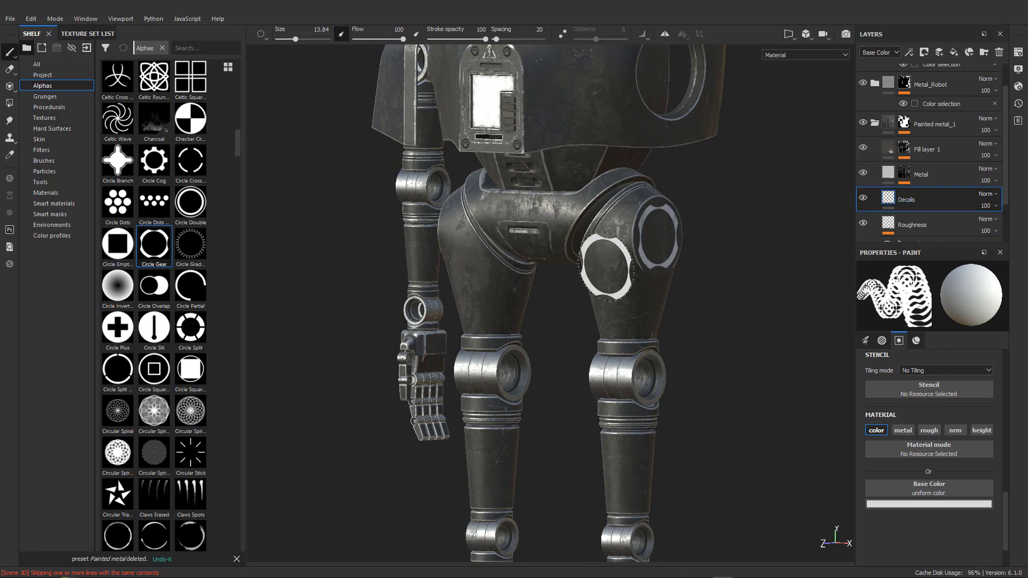
alt+drag(377, 266, 344, 266)
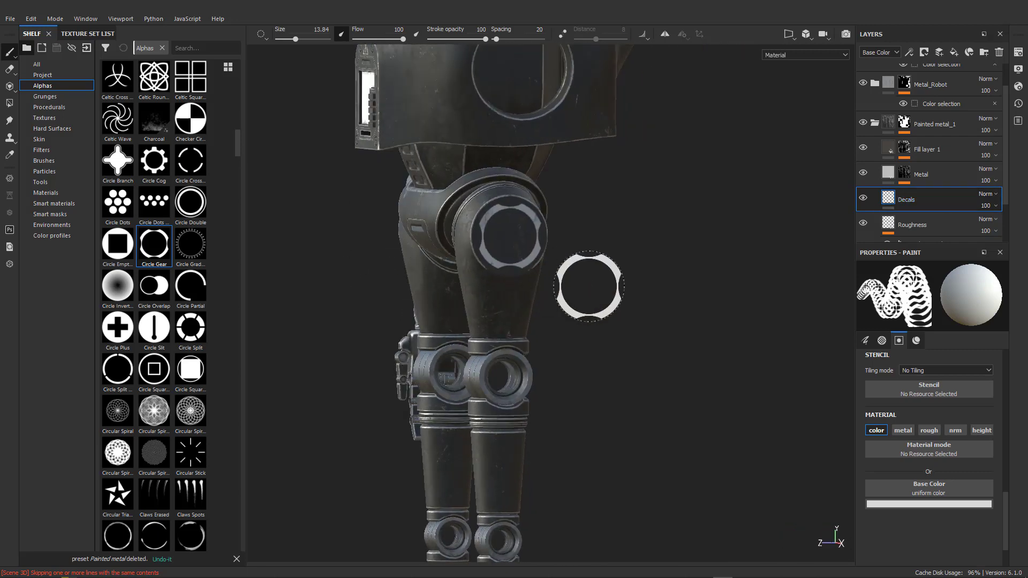
alt+drag(579, 280, 521, 279)
scroll(405, 281, up, 5)
alt+middle_drag(408, 280, 448, 298)
- Stamp the two-row Circle Dots alpha on the outer left thigh just above the knee, with brush size 6.37
scroll(172, 338, down, 5)
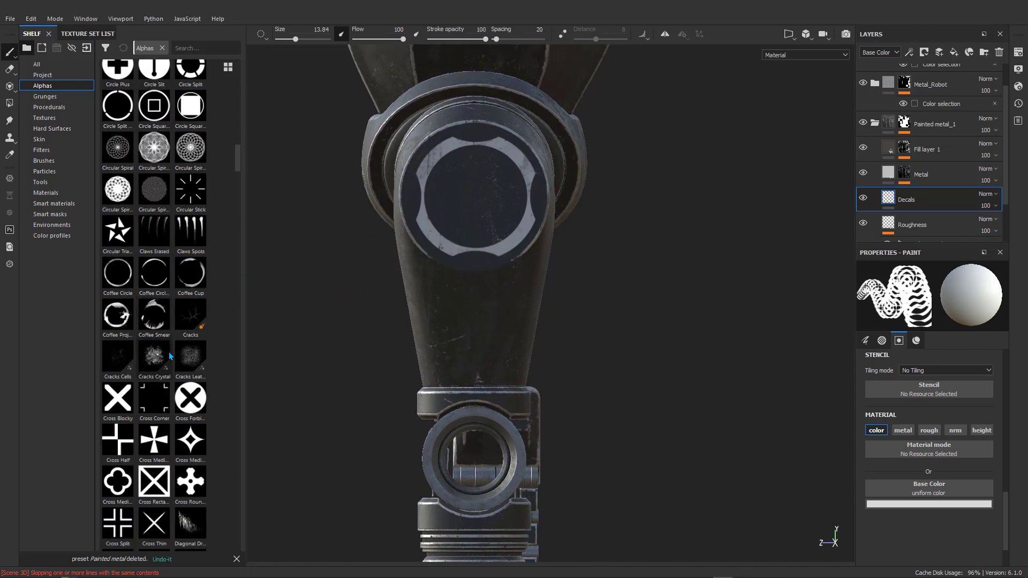
scroll(171, 351, up, 5)
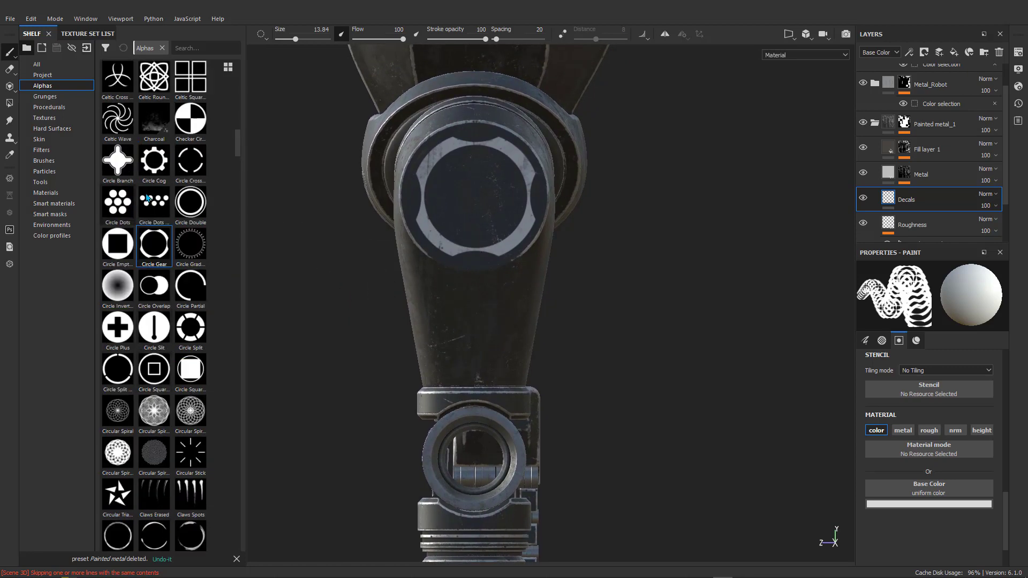
click(155, 204)
mouse_move(470, 325)
ctrl+right_down()
mouse_move(445, 324)
mouse_move(459, 325)
ctrl+right_up()
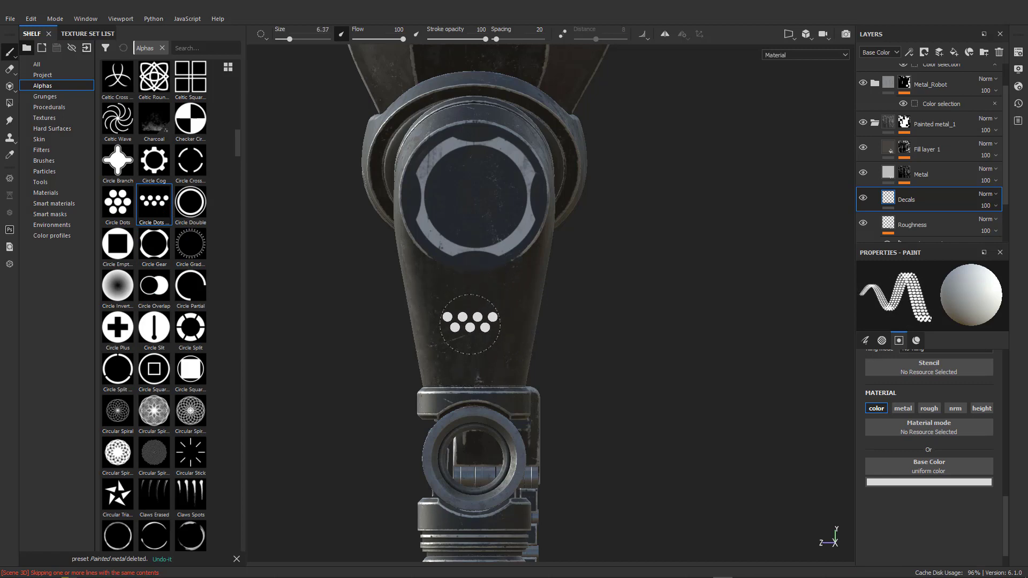
click(475, 370)
alt+drag(369, 398, 455, 398)
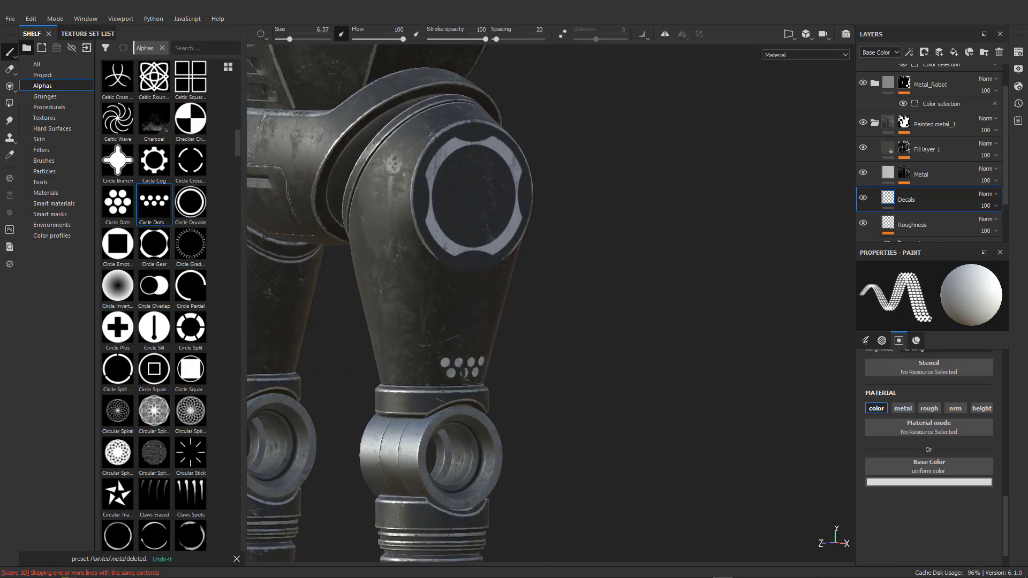
- Examine the dotted thigh decal and both legs from the side and front
scroll(503, 321, down, 4)
alt+middle_drag(460, 289, 502, 284)
alt+drag(527, 287, 496, 289)
scroll(496, 321, up, 3)
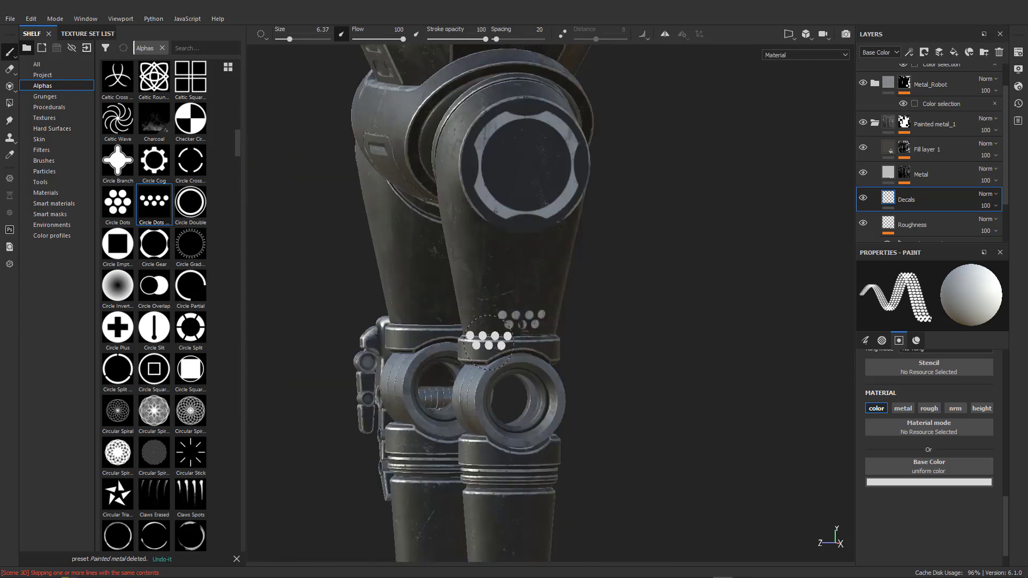
alt+drag(432, 320, 587, 308)
scroll(577, 308, down, 3)
alt+middle_drag(559, 304, 533, 287)
alt+drag(524, 288, 550, 290)
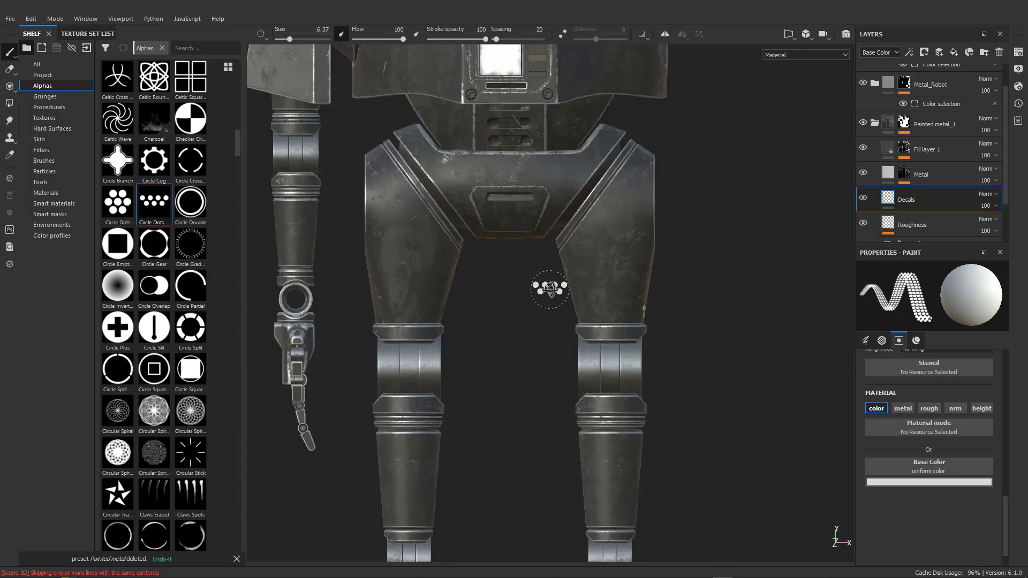
alt+middle_drag(599, 236, 551, 267)
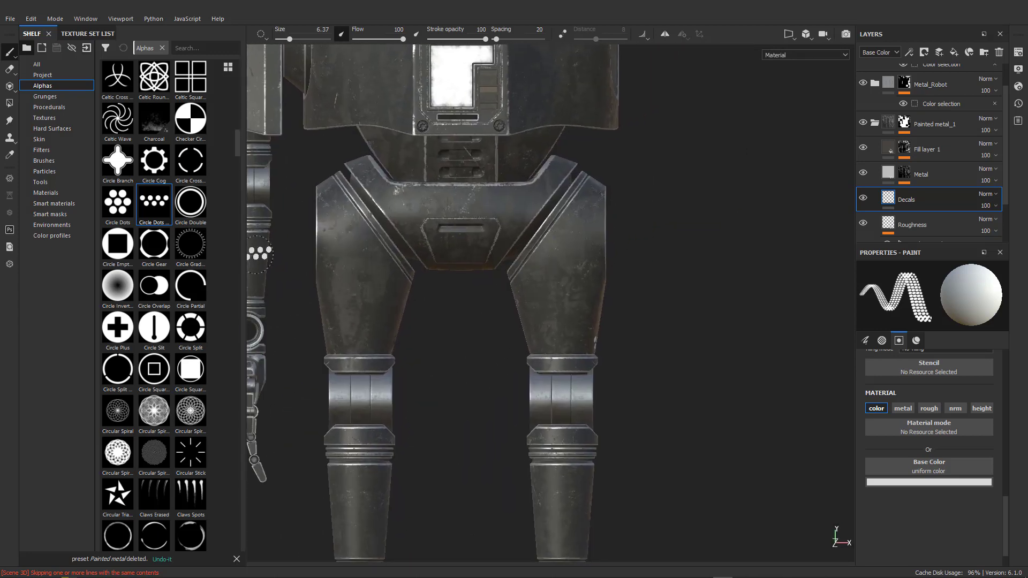
scroll(535, 332, down, 4)
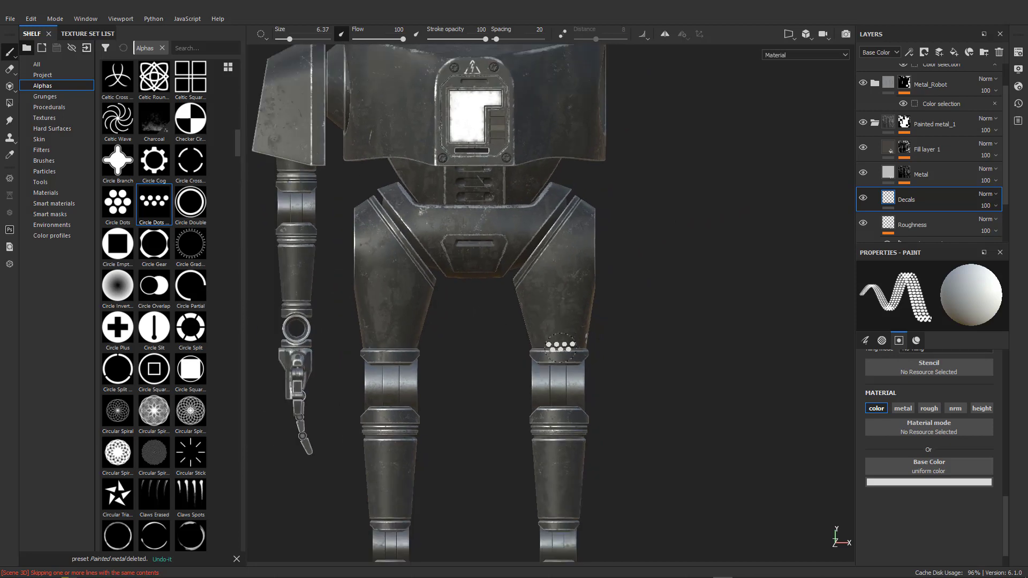
- Load the Font Black Ops One text alpha into the brush and check its text parameters
scroll(553, 348, up, 6)
alt+middle_drag(569, 326, 546, 279)
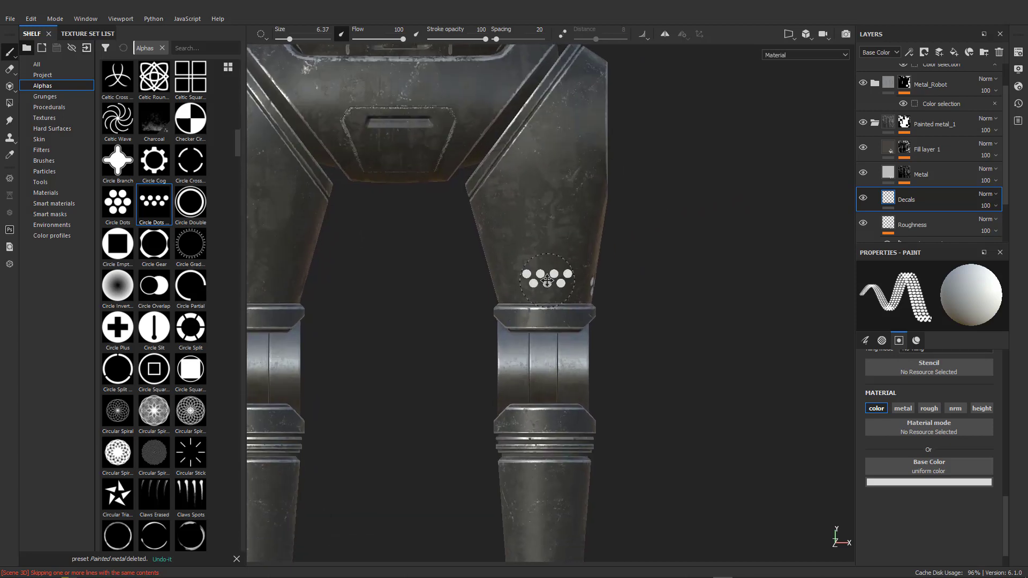
scroll(131, 337, down, 10)
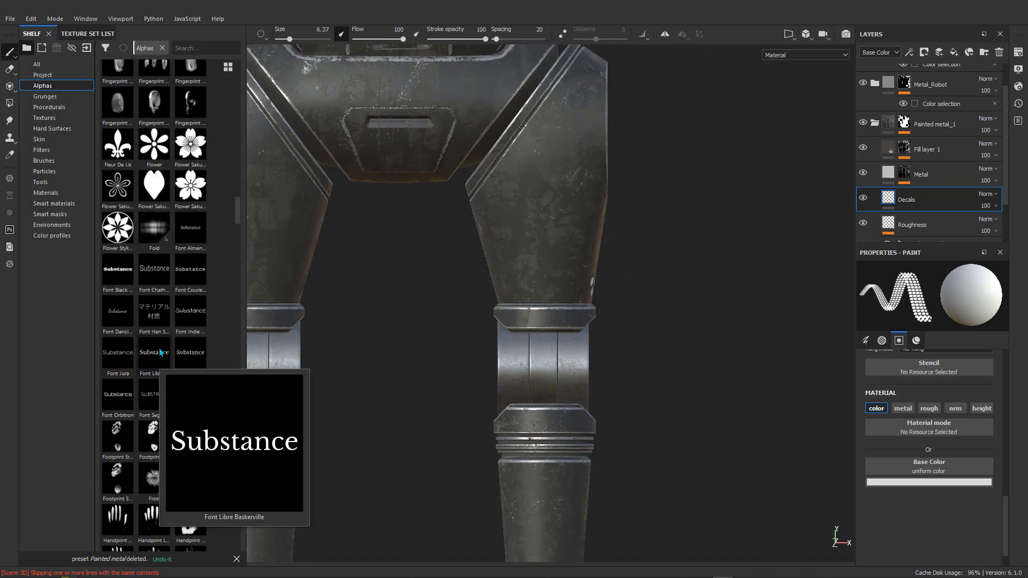
click(131, 271)
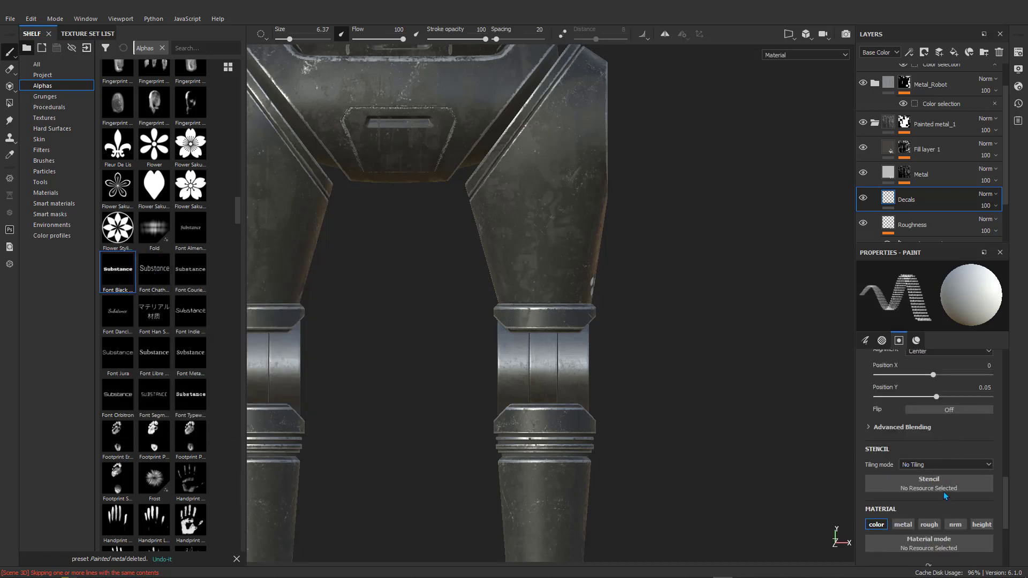
scroll(938, 474, up, 3)
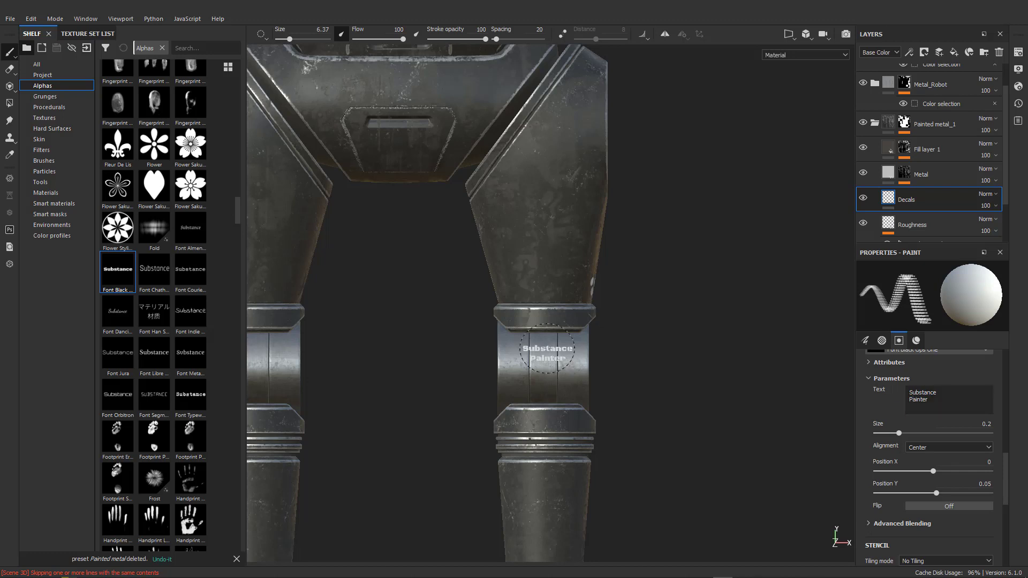
- Try stamping the "Substance Painter" text on the front of the left thigh above the knee
click(543, 283)
scroll(543, 283, up, 4)
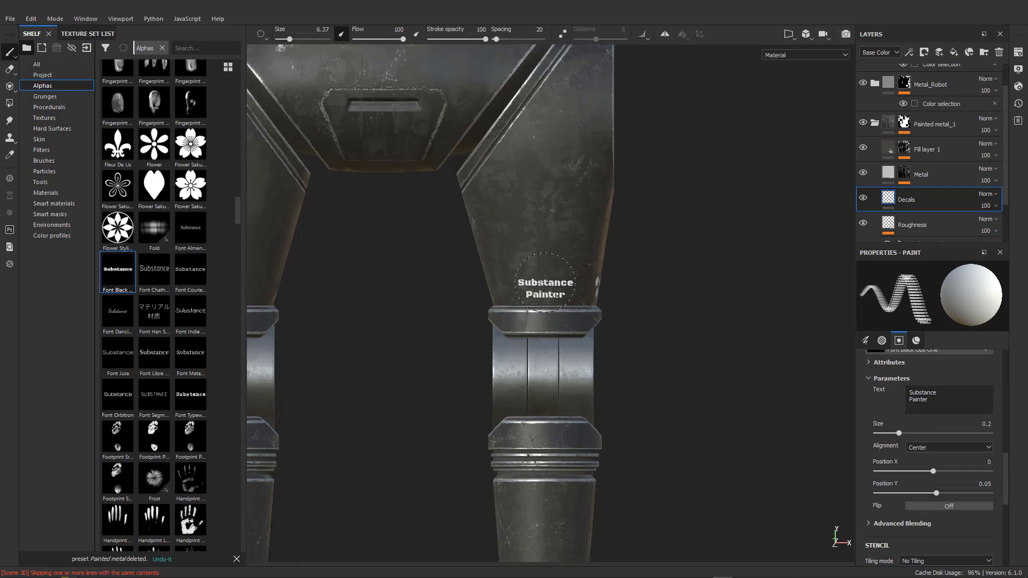
scroll(484, 376, down, 4)
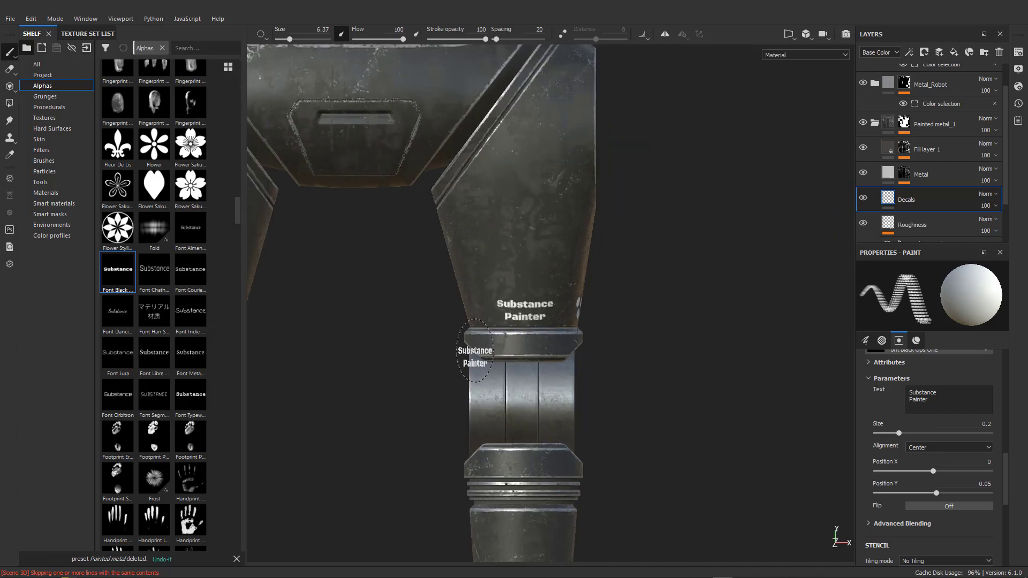
mouse_move(537, 362)
alt+mouse_down()
mouse_move(436, 362)
mouse_move(442, 354)
mouse_move(458, 361)
mouse_move(440, 328)
mouse_move(453, 334)
alt+mouse_up()
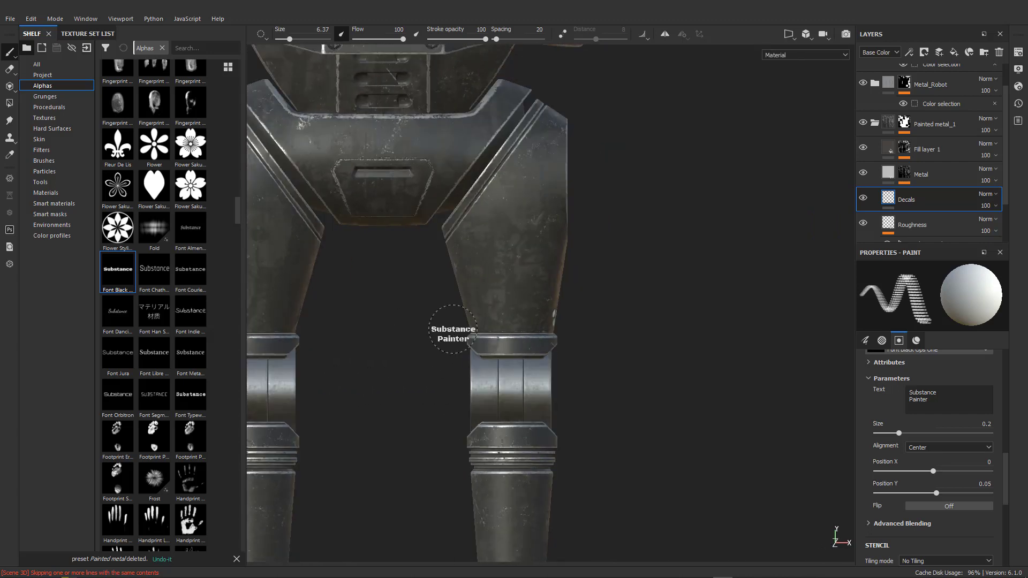
- Stamp the "Substance Painter" text on the front of the left shin, just below the knee joint
alt+middle_drag(537, 348, 508, 211)
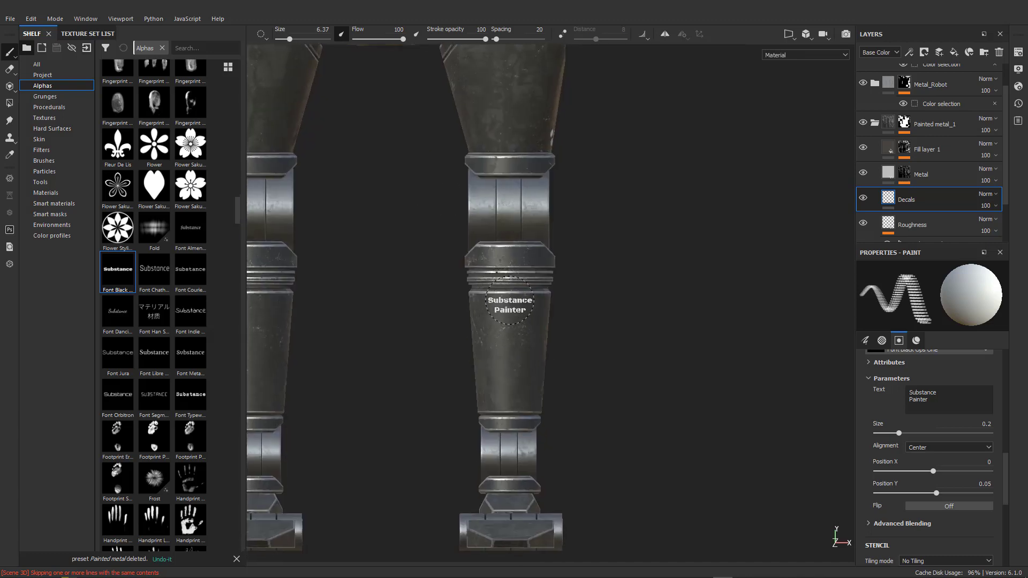
mouse_move(688, 340)
alt+mouse_down()
mouse_move(502, 346)
mouse_move(700, 345)
alt+mouse_up()
scroll(556, 341, up, 4)
mouse_move(573, 342)
alt+mouse_down()
mouse_move(512, 360)
mouse_move(552, 361)
alt+mouse_up()
scroll(512, 356, down, 4)
scroll(507, 341, down, 3)
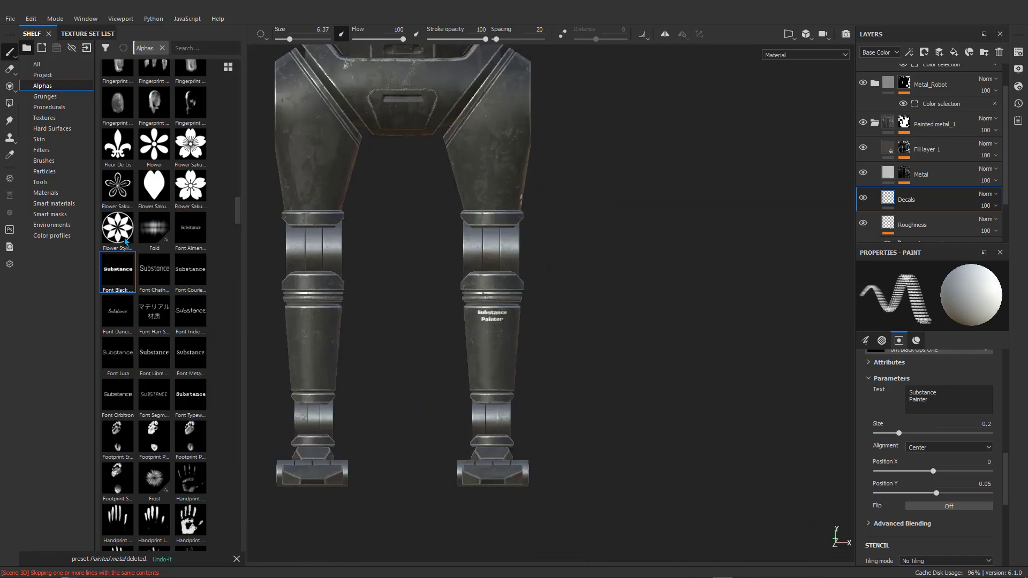
- Browse the alpha library back to the arrow shapes and inspect the text decal on the left shin
scroll(125, 241, up, 15)
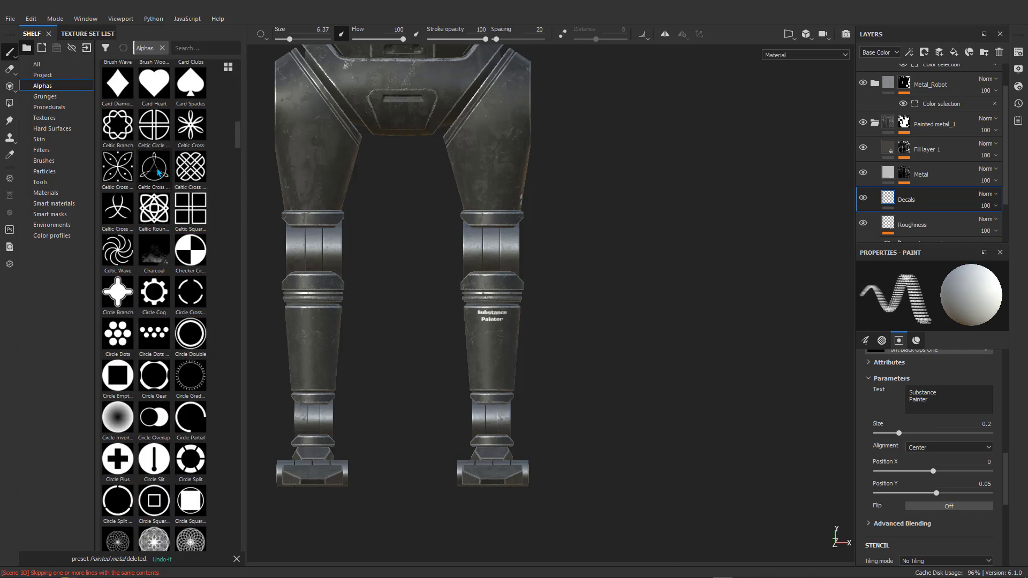
scroll(158, 171, up, 10)
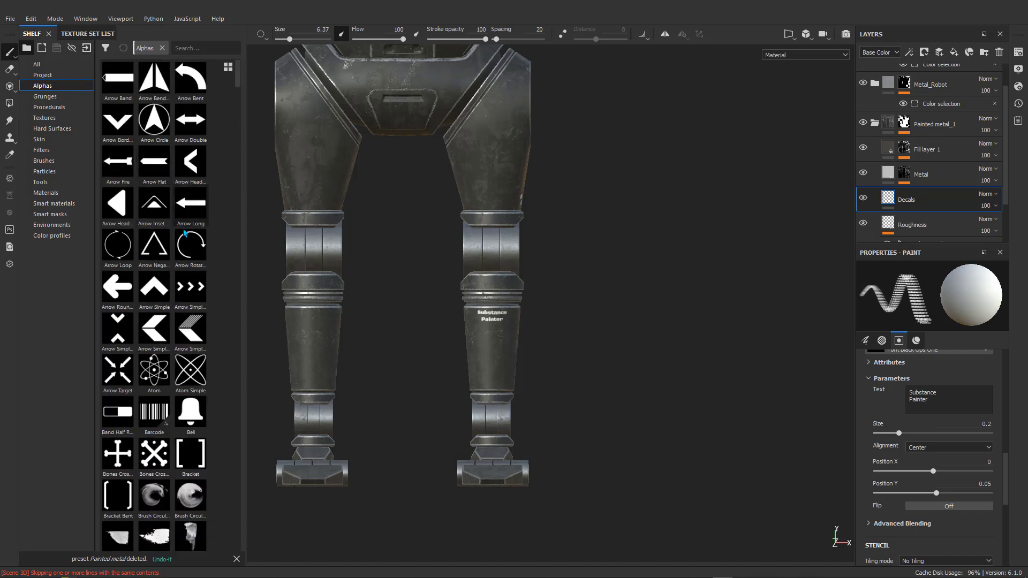
mouse_move(192, 163)
scroll(513, 302, up, 2)
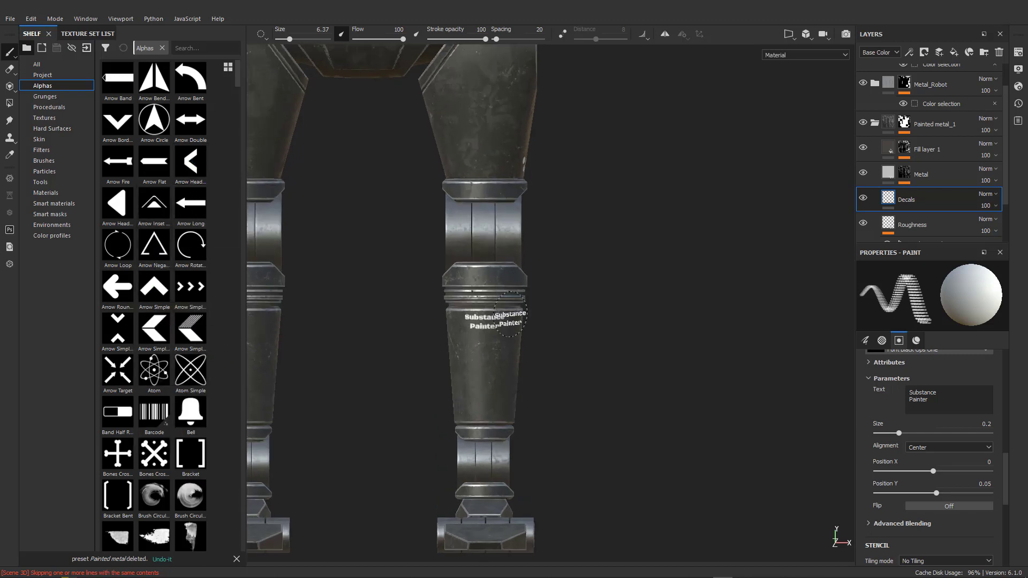
- Examine the text decal on the left shin from a wider view of the legs and hips
scroll(511, 313, down, 2)
alt+middle_drag(551, 276, 606, 308)
alt+shift+drag(606, 305, 523, 307)
scroll(500, 294, down, 3)
scroll(497, 289, up, 3)
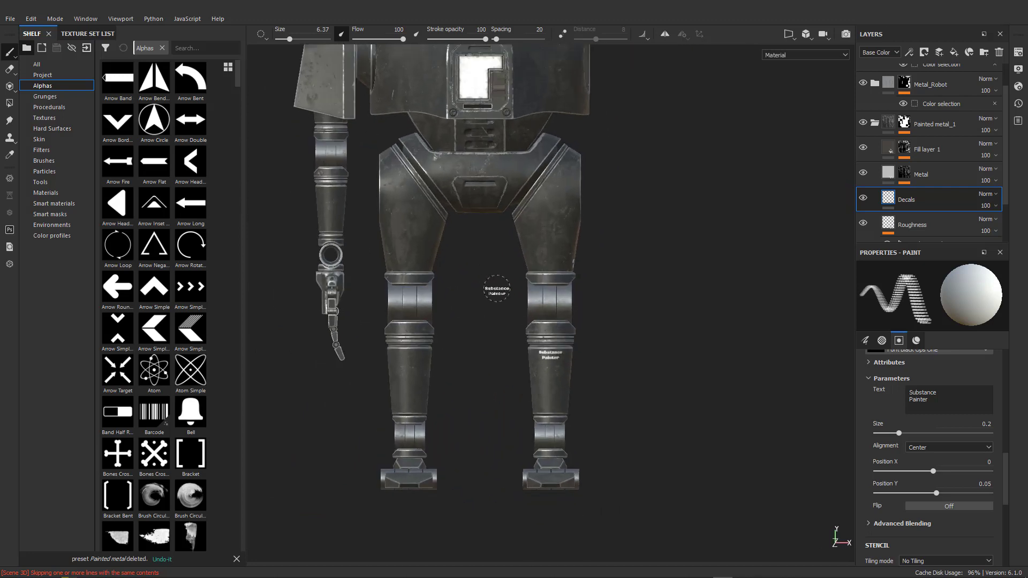
scroll(388, 237, down, 1)
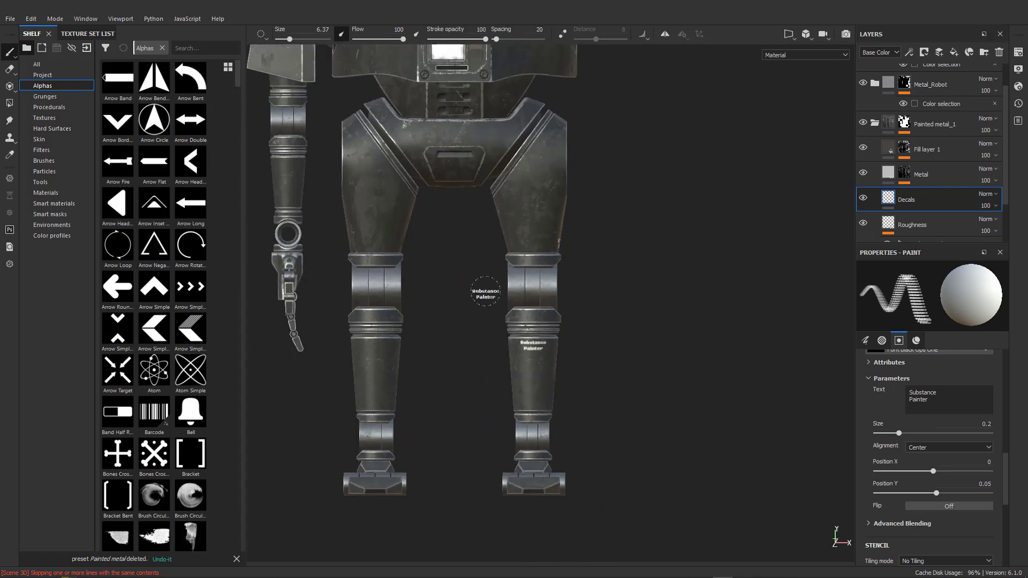
alt+middle_drag(557, 250, 487, 283)
scroll(470, 266, up, 3)
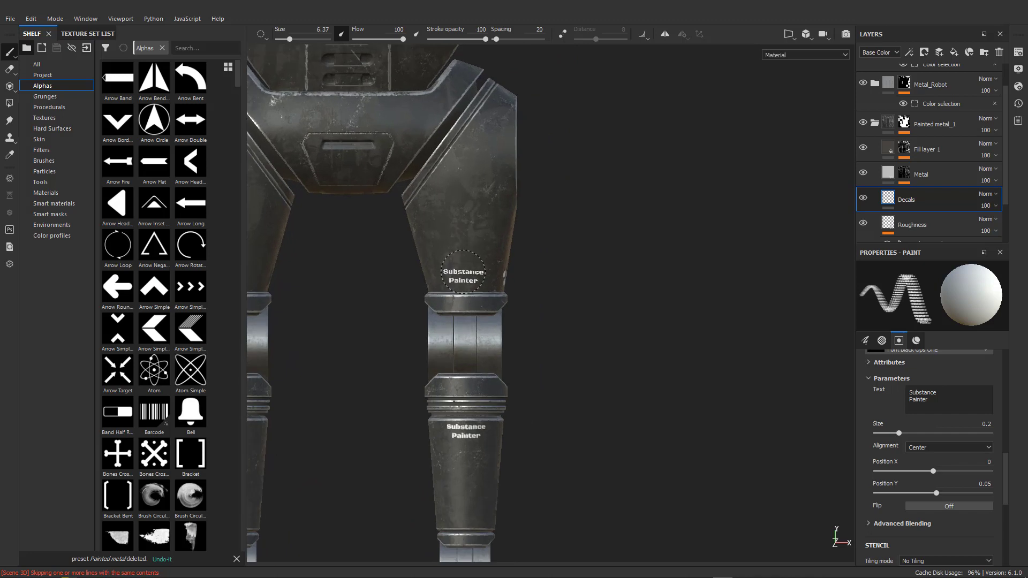
- Show the Hard Surfaces resources and add a paint layer named Normal above the Decals layer
click(61, 129)
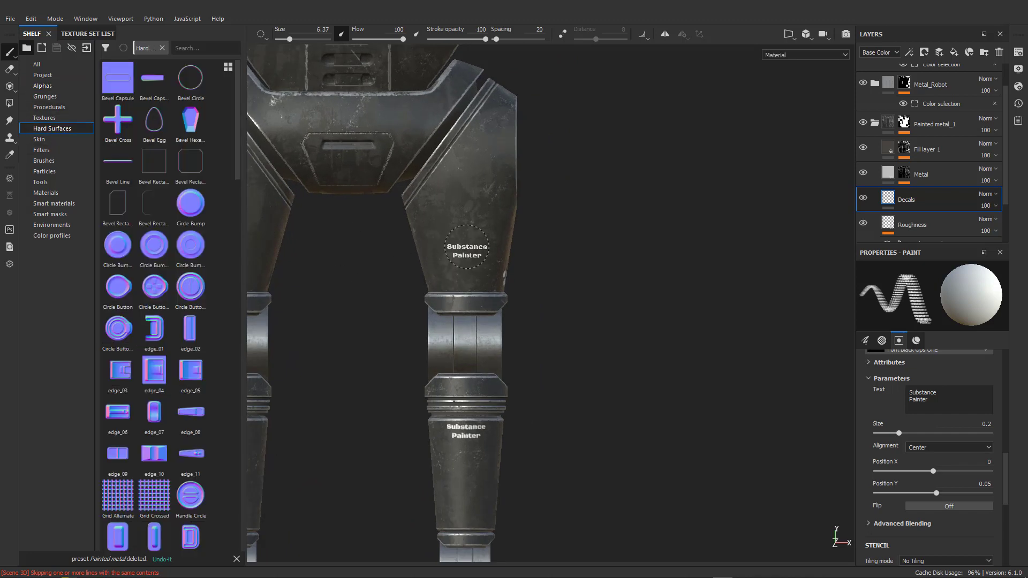
click(942, 53)
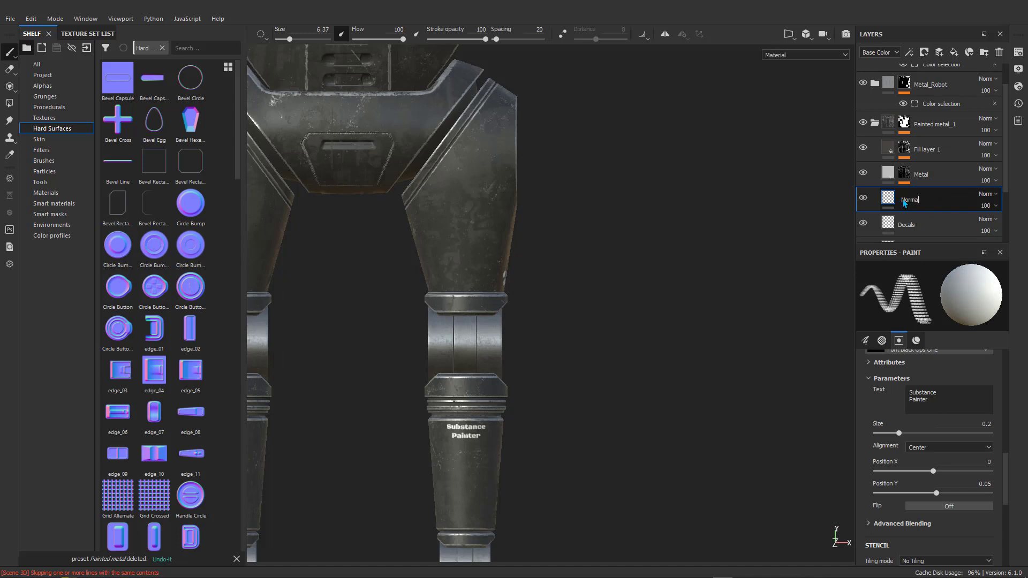
text(l)
key(Return)
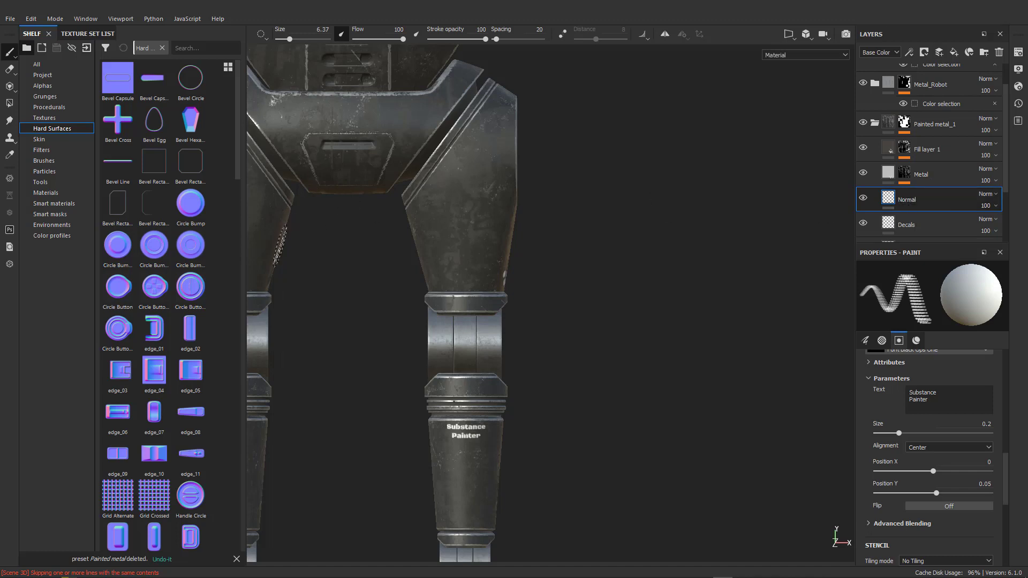
- Turn off the brush's color channel and enable only its normal channel
scroll(935, 480, down, 5)
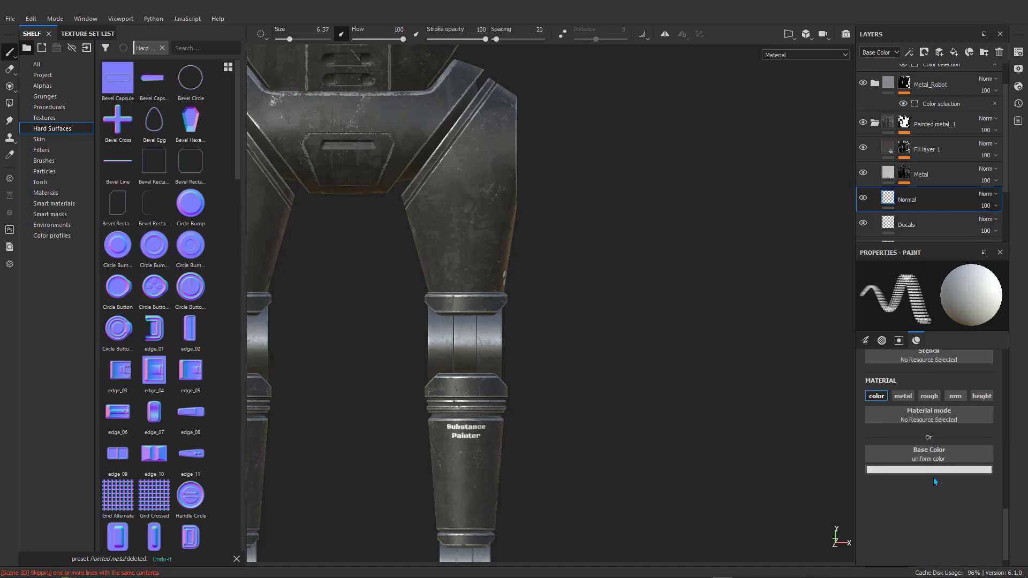
click(878, 397)
click(958, 397)
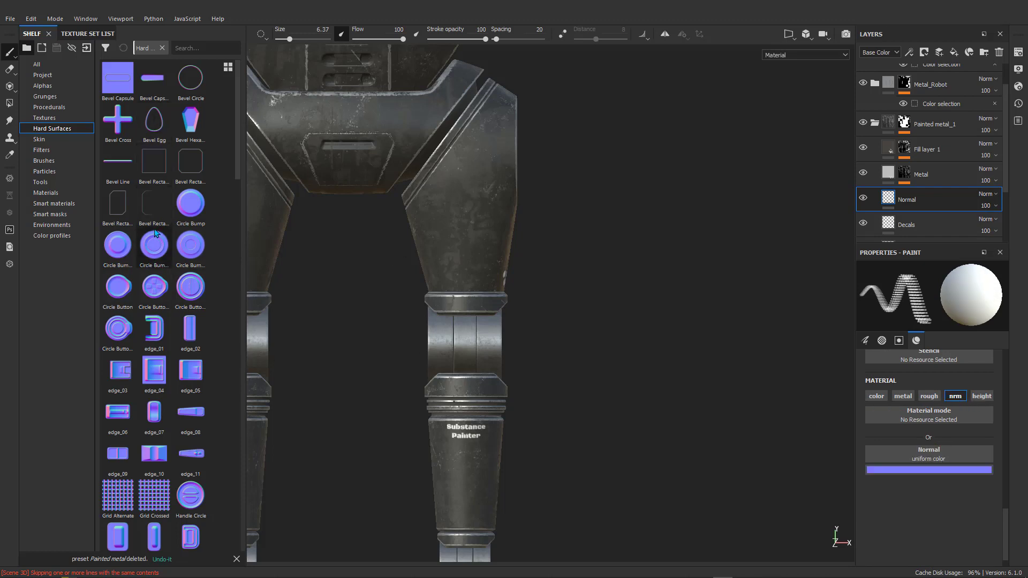
- Find vent_12 among the Hard Surfaces resources and assign it to the brush's normal channel
scroll(165, 309, down, 5)
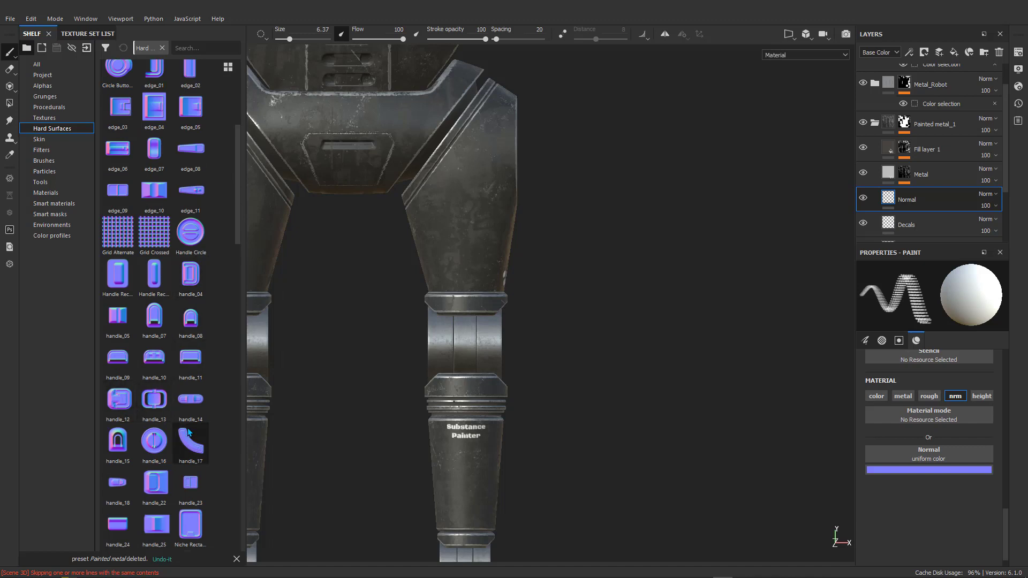
scroll(183, 321, down, 5)
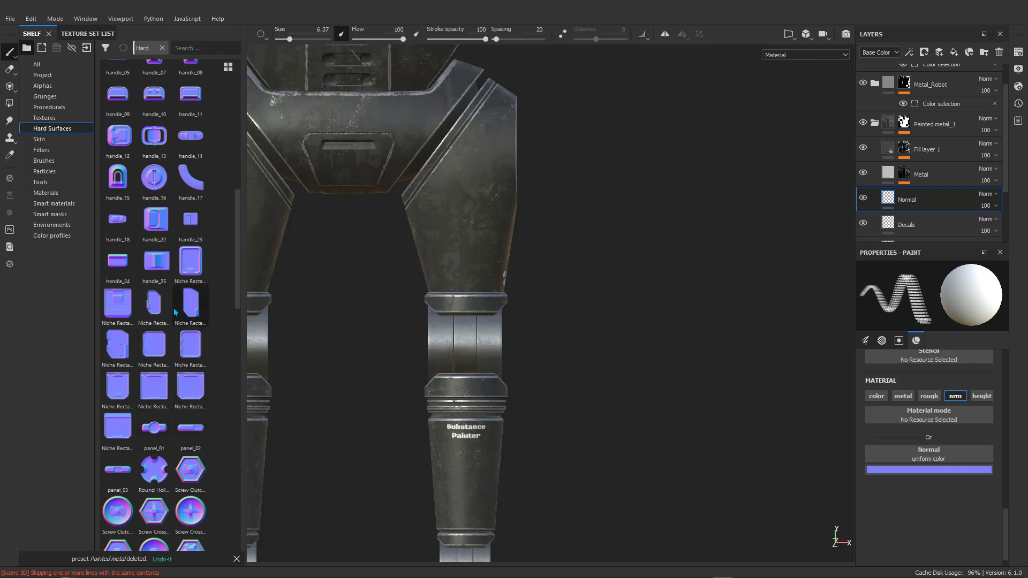
scroll(178, 375, down, 3)
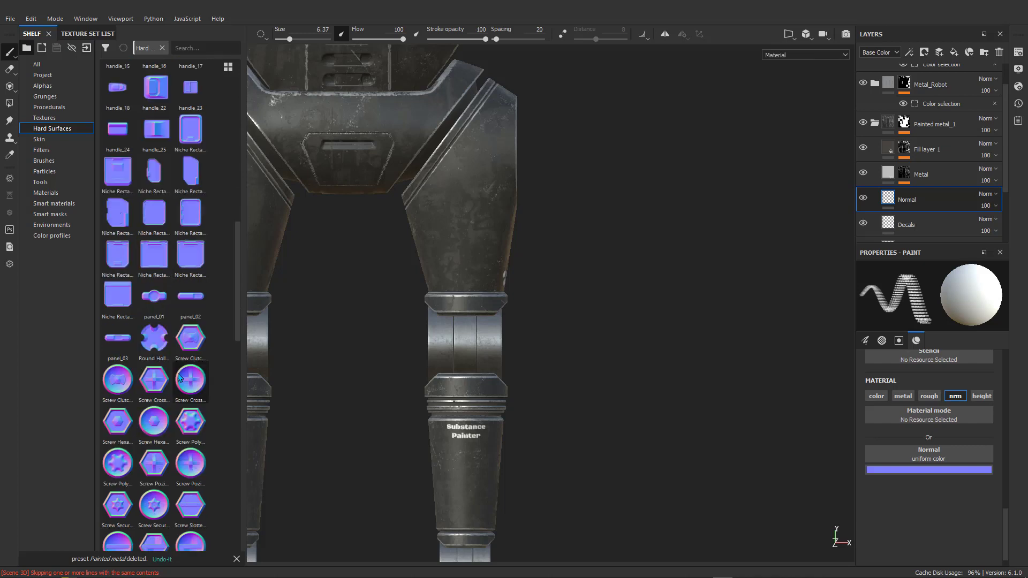
mouse_move(178, 377)
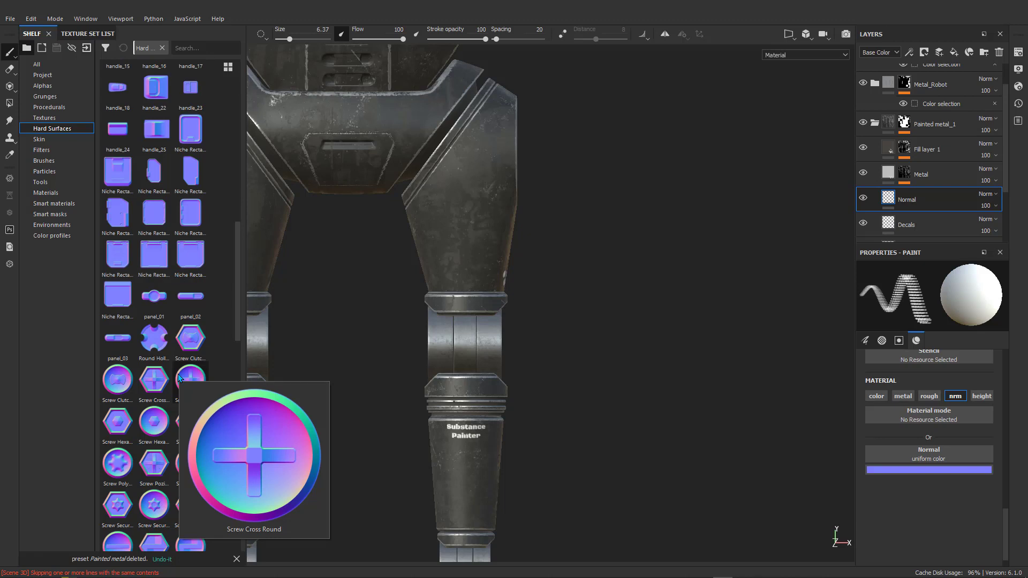
scroll(179, 385, down, 10)
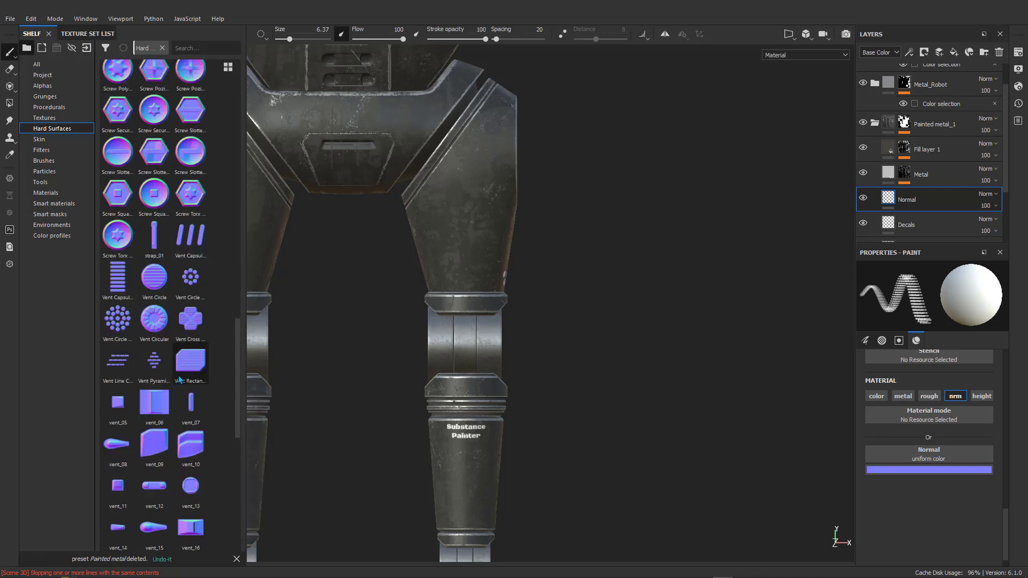
mouse_move(183, 401)
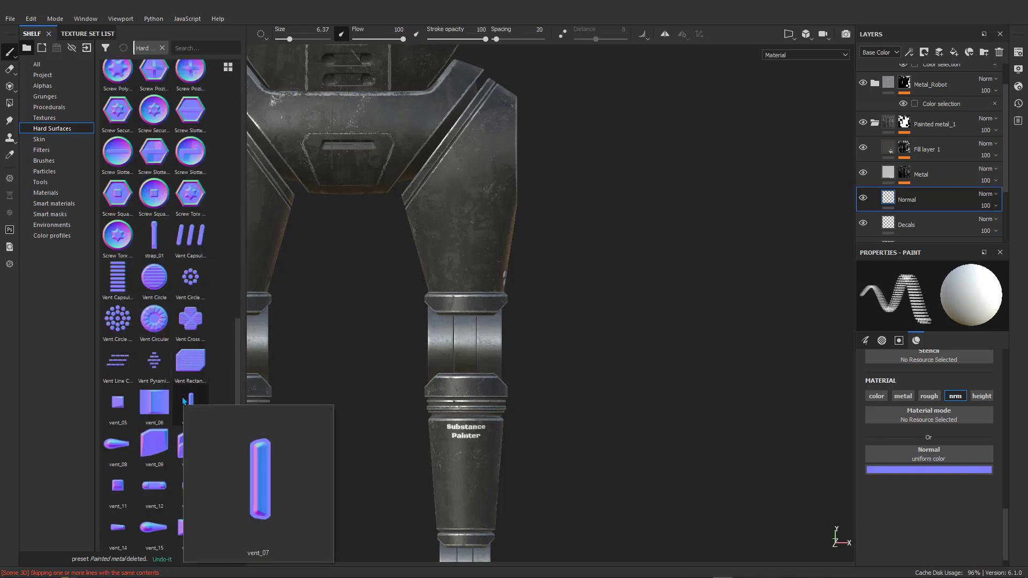
scroll(183, 401, down, 6)
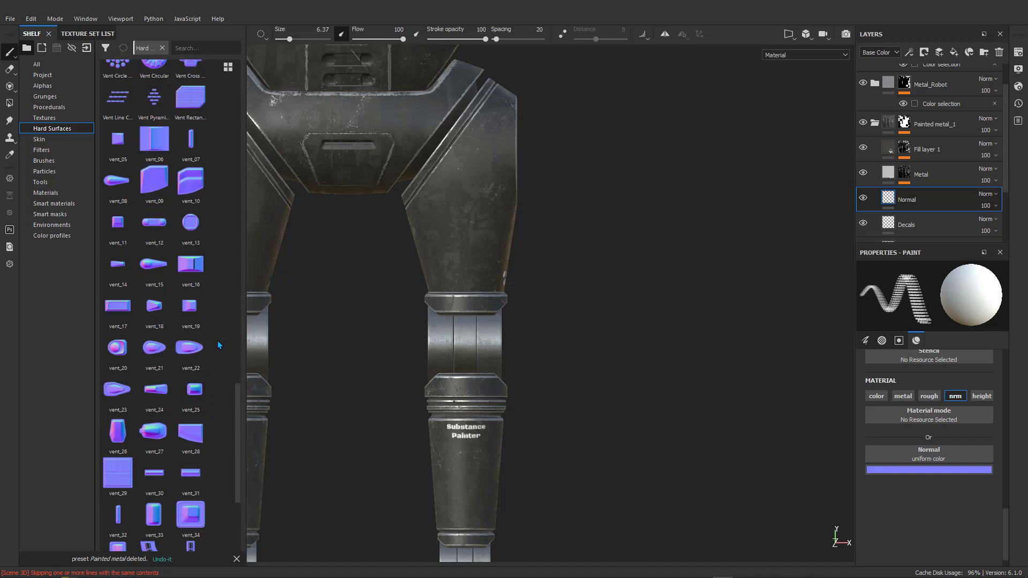
scroll(218, 343, down, 3)
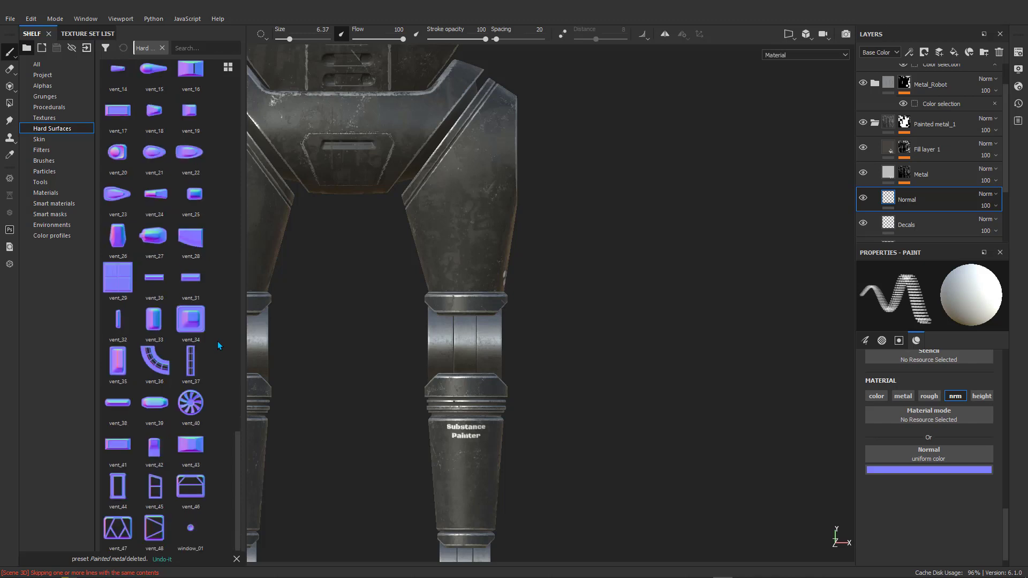
scroll(218, 343, up, 6)
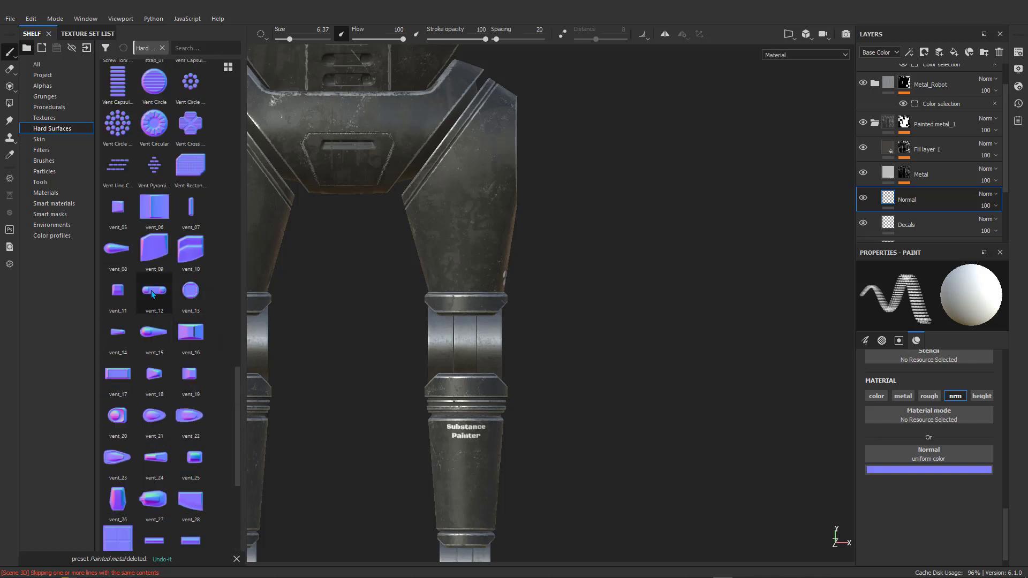
drag(936, 453, 936, 455)
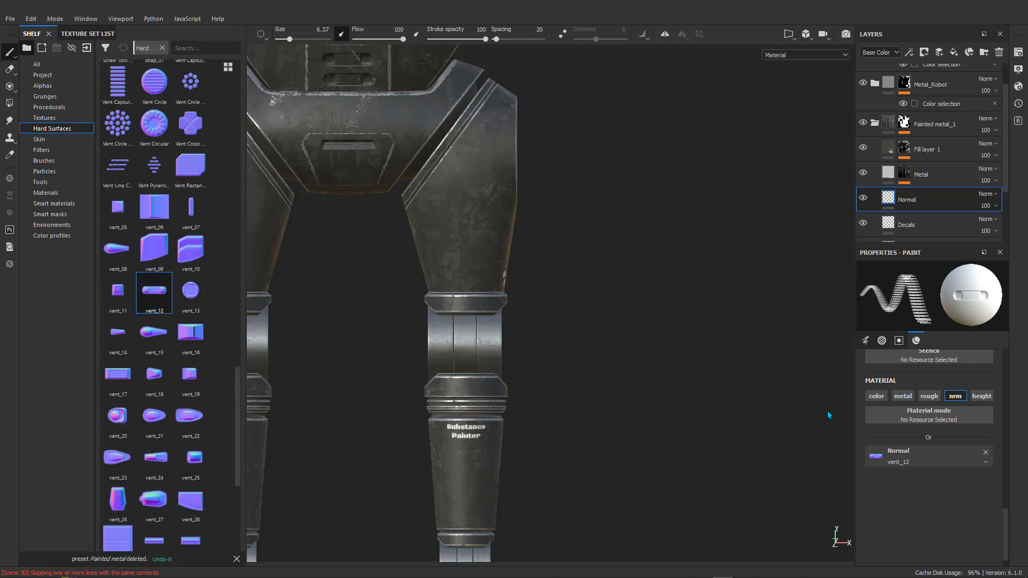
- Remove the text alpha from the brush
scroll(470, 273, up, 3)
scroll(958, 415, up, 5)
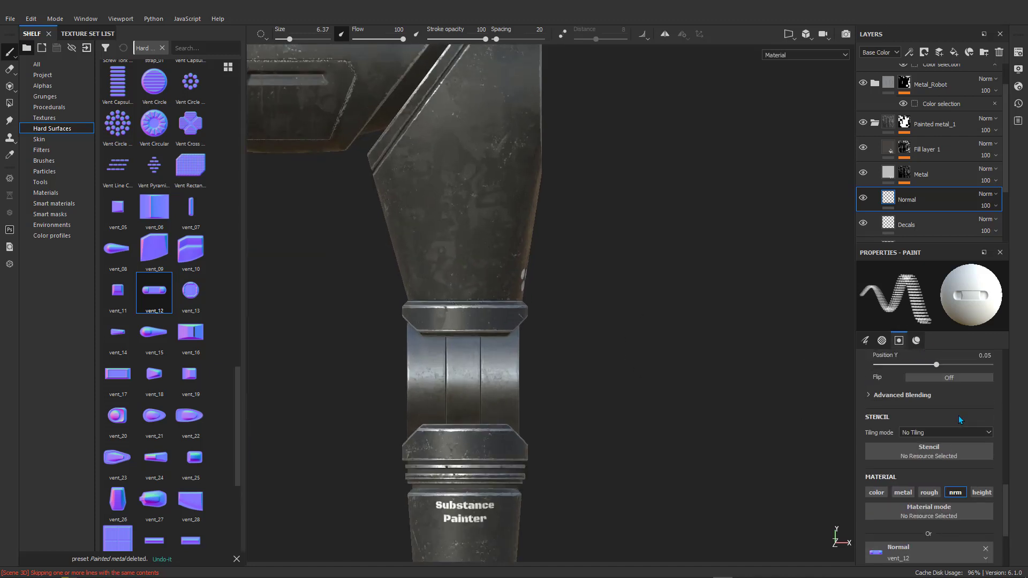
click(985, 405)
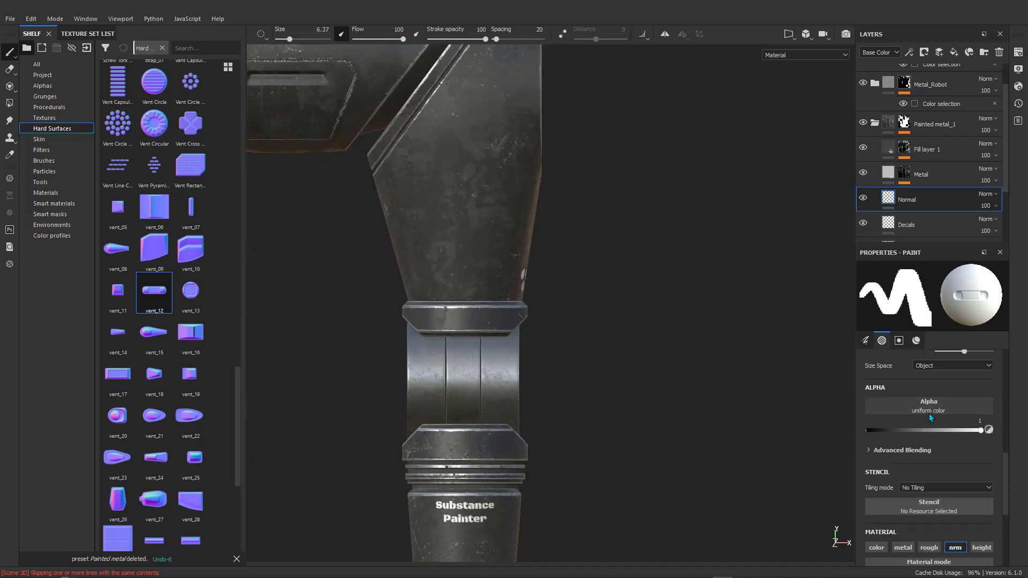
- Enlarge the brush to 8.33 and stamp two vent_12 details, one above the other, on the front of the left thigh just above the knee
scroll(929, 422, down, 5)
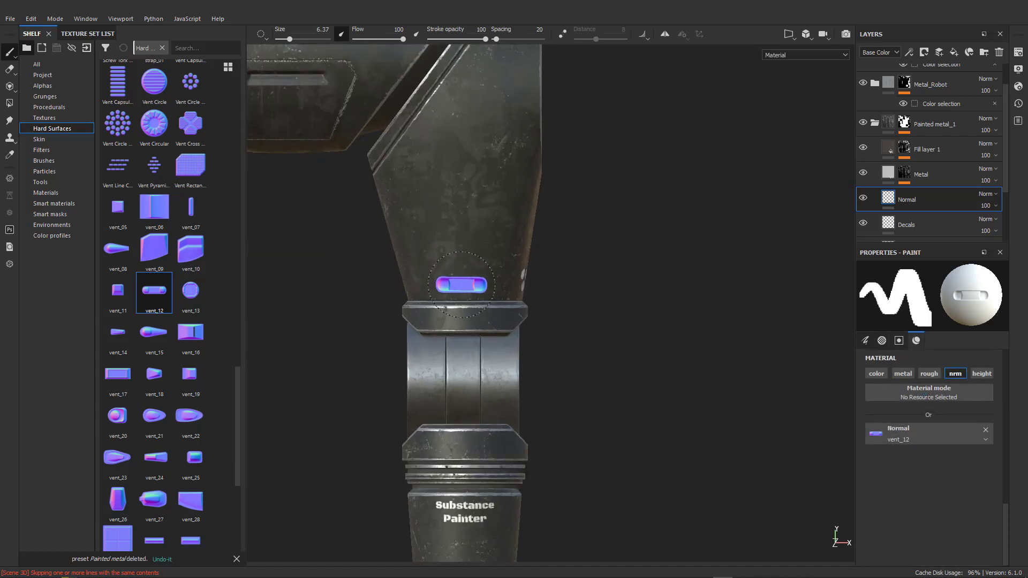
ctrl+right_drag(463, 281, 470, 282)
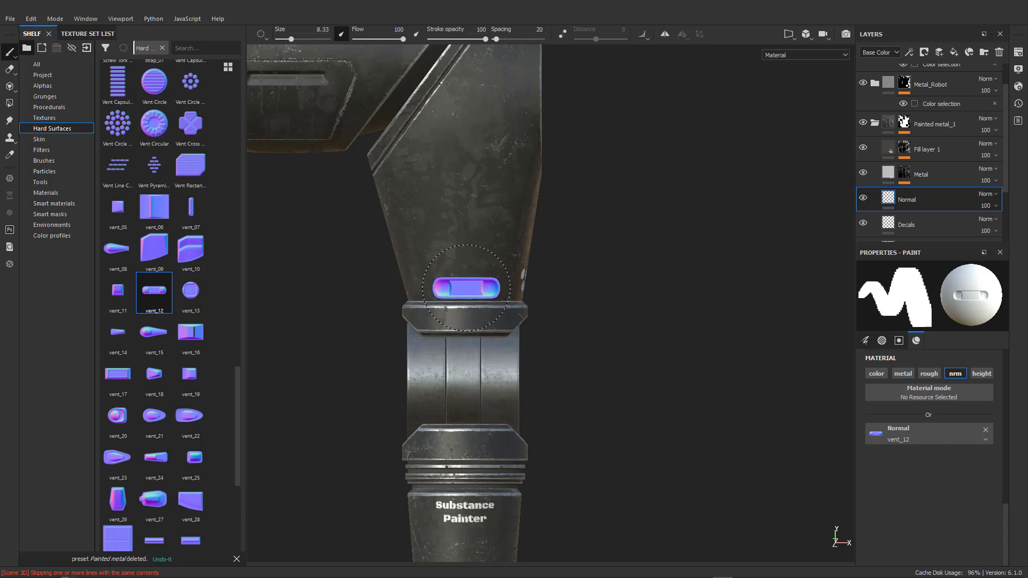
mouse_move(573, 355)
alt+mouse_down()
mouse_move(409, 355)
mouse_move(502, 316)
alt+mouse_up()
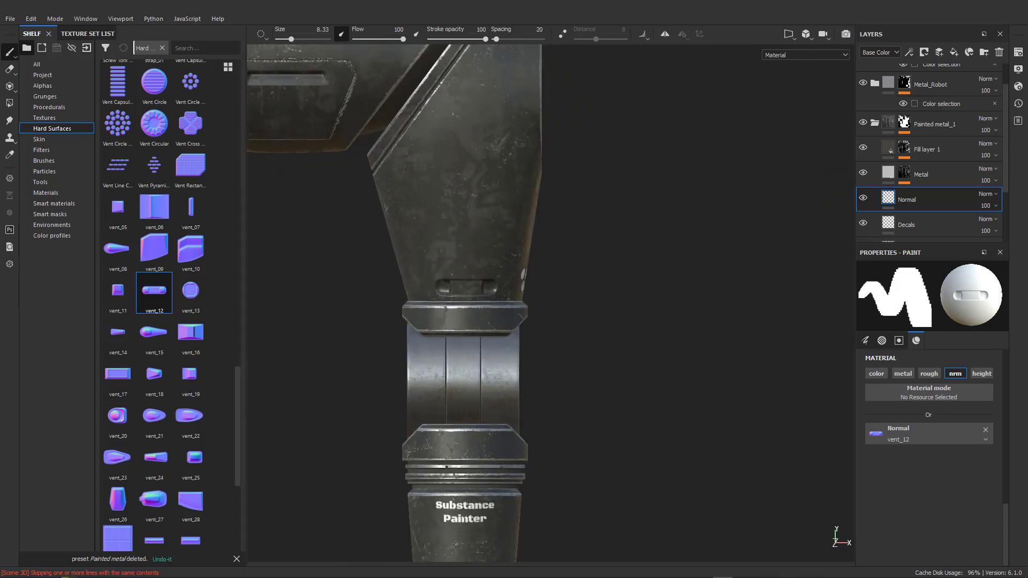
click(466, 265)
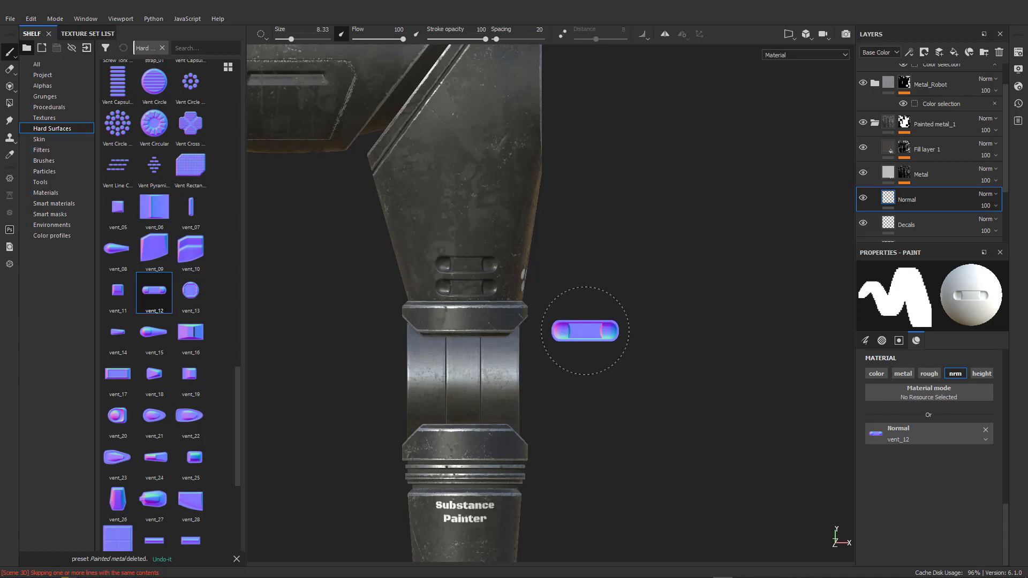
alt+drag(585, 330, 527, 363)
scroll(486, 358, down, 5)
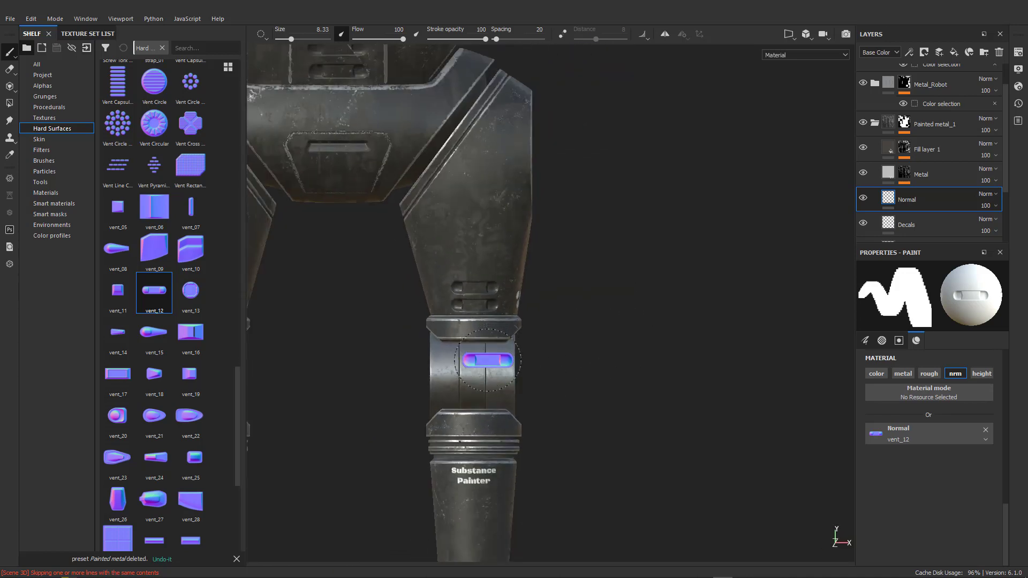
mouse_move(457, 387)
alt+mouse_down()
mouse_move(301, 386)
mouse_move(500, 385)
alt+mouse_up()
scroll(477, 383, up, 5)
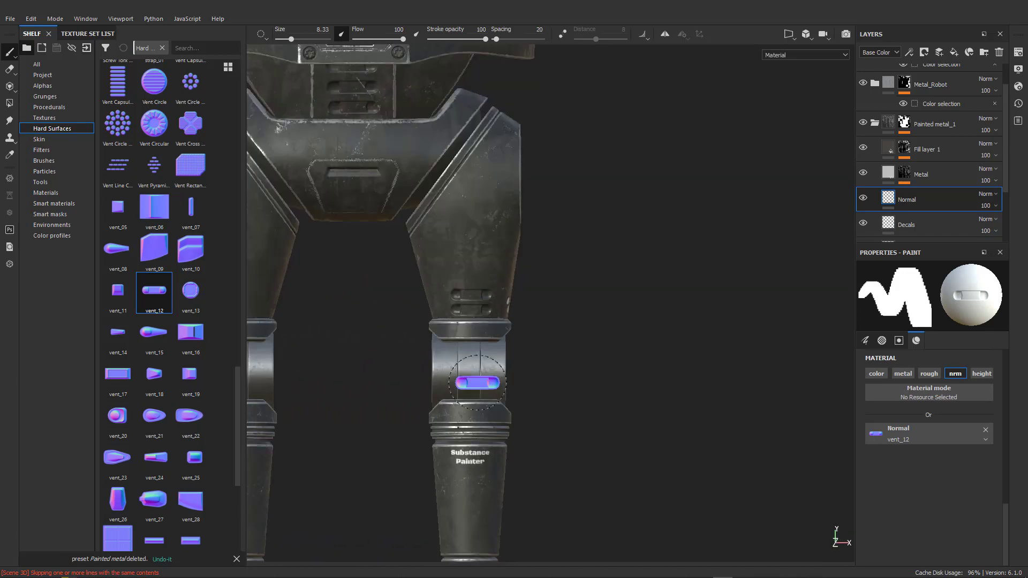
- Assign Vent Pyramid Capsule to the brush's normal channel and stamp it below the text decal on the left shin
alt+middle_drag(476, 382, 461, 263)
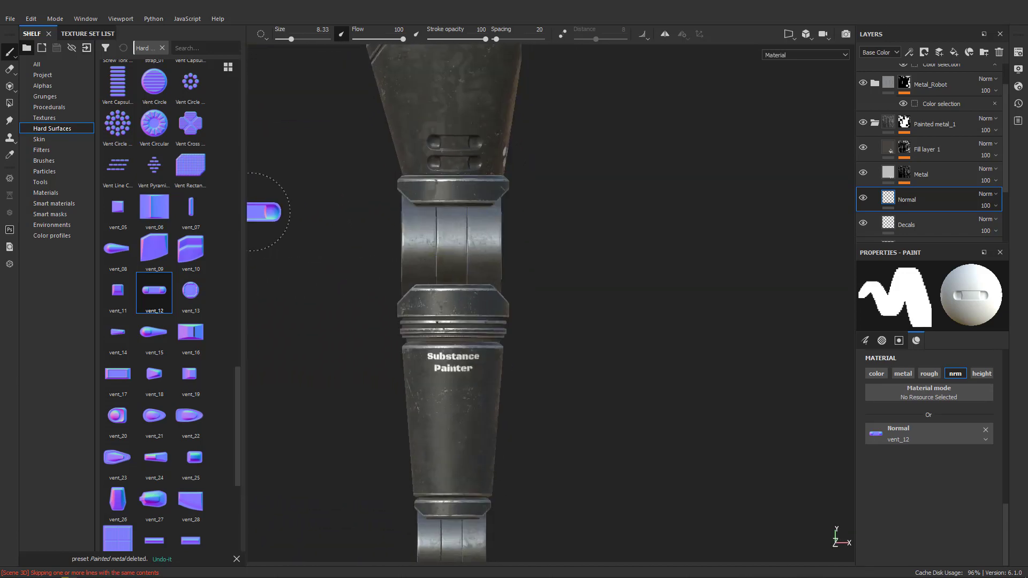
drag(153, 174, 404, 357)
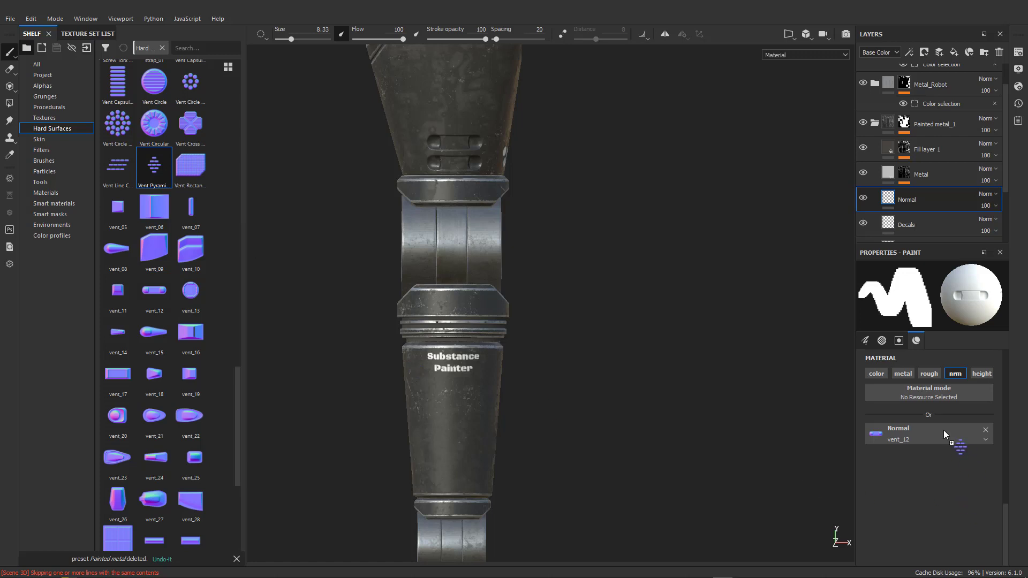
drag(943, 429, 942, 429)
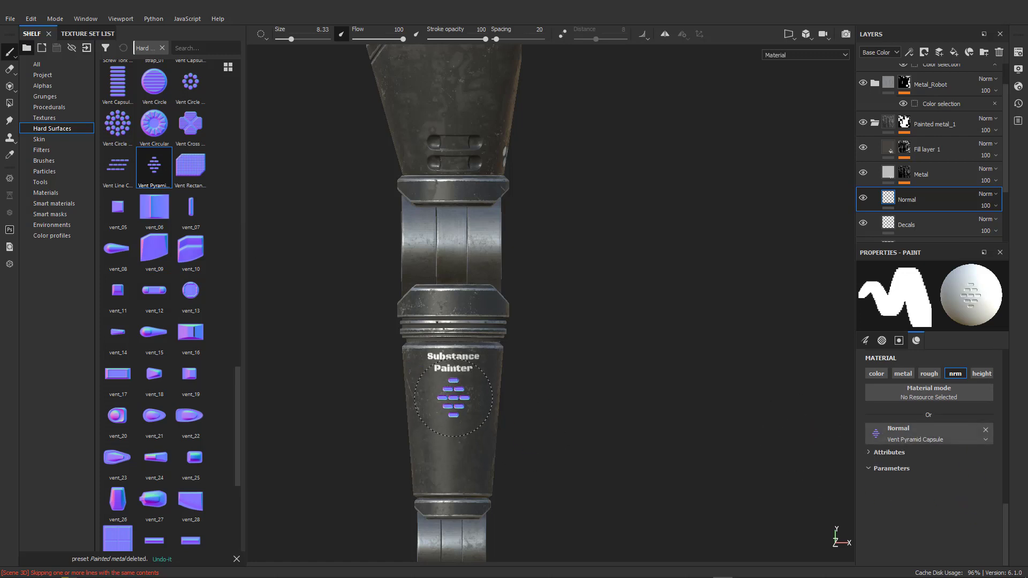
alt+drag(499, 503, 421, 472)
scroll(445, 370, up, 1)
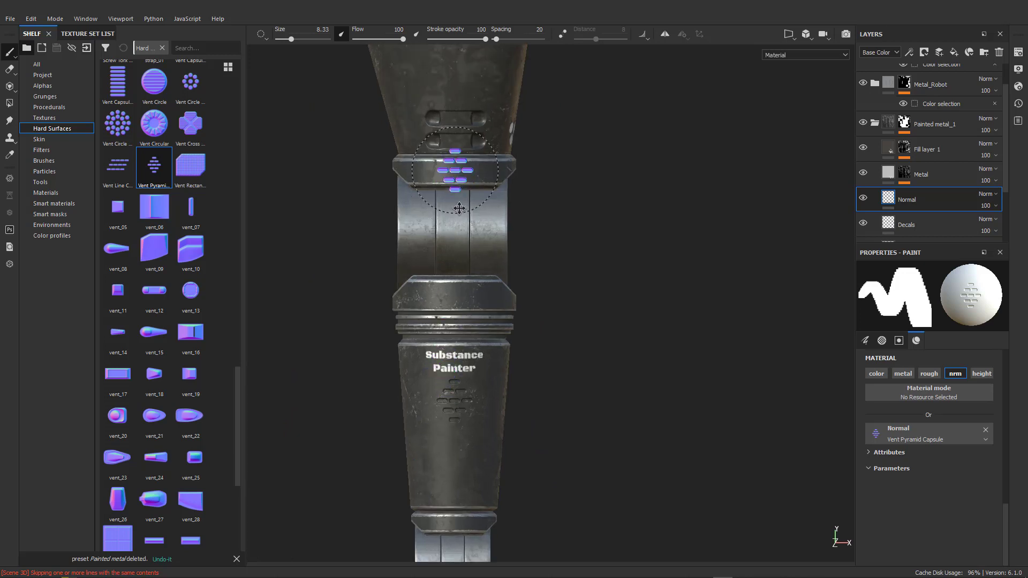
- Stamp the Vent Pyramid Capsule detail above the two vents on the front of the left thigh
alt+middle_drag(459, 208, 466, 331)
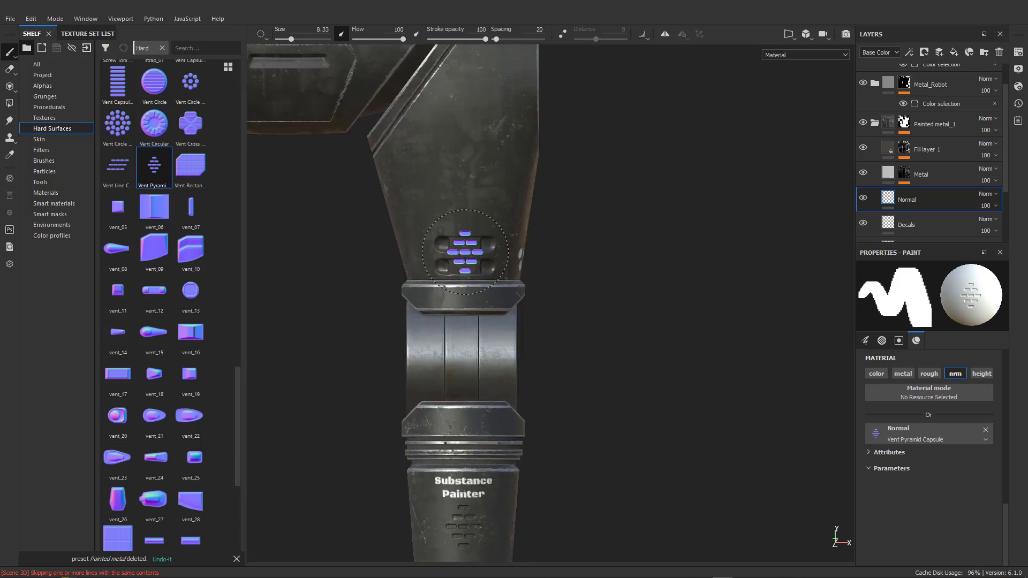
click(464, 208)
scroll(479, 352, down, 3)
alt+drag(423, 354, 359, 362)
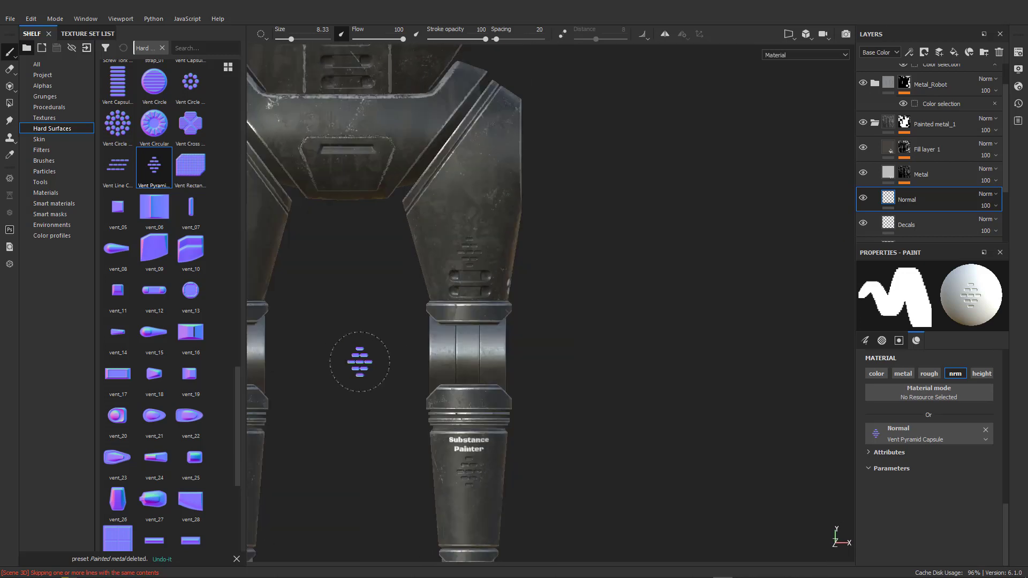
- Assign the Vent Circular hard-surface detail to the brush's normal channel
alt+drag(619, 362, 437, 351)
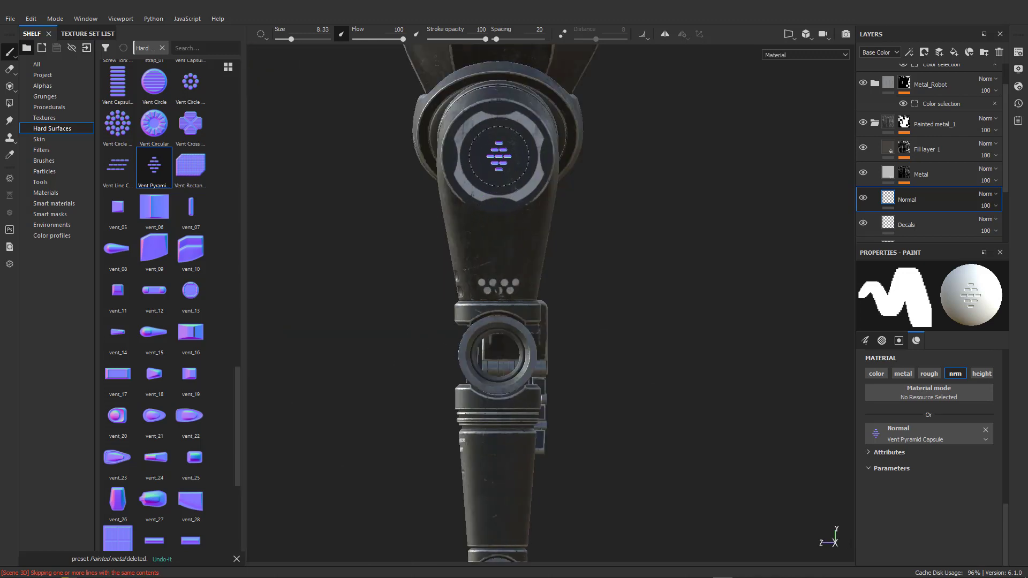
scroll(168, 233, up, 6)
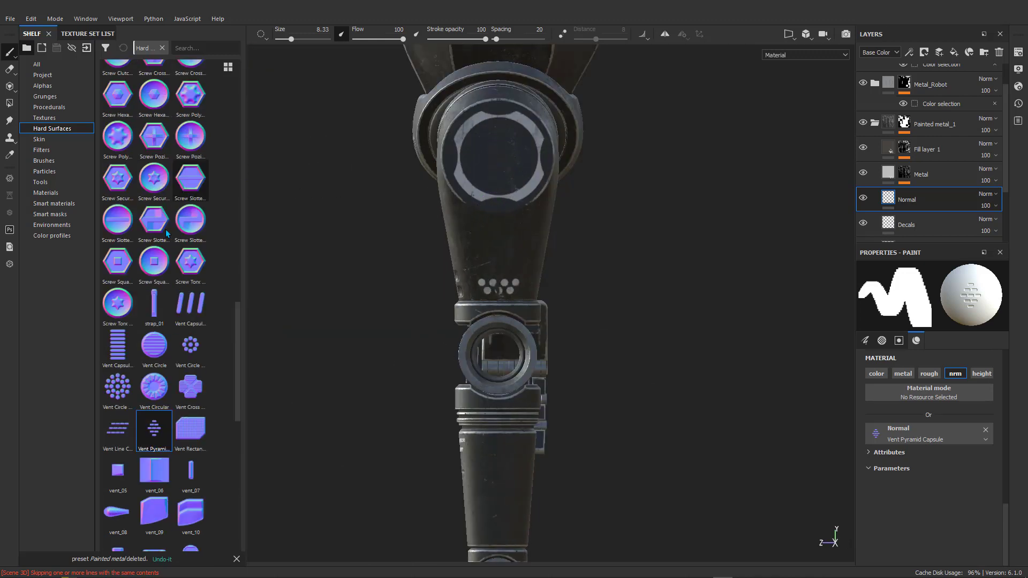
click(154, 385)
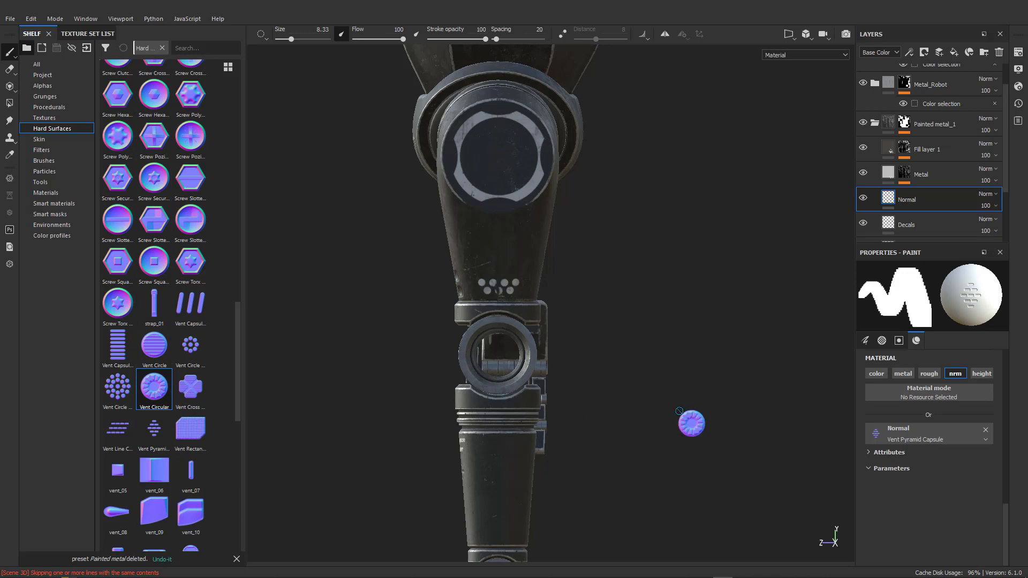
drag(931, 437, 921, 435)
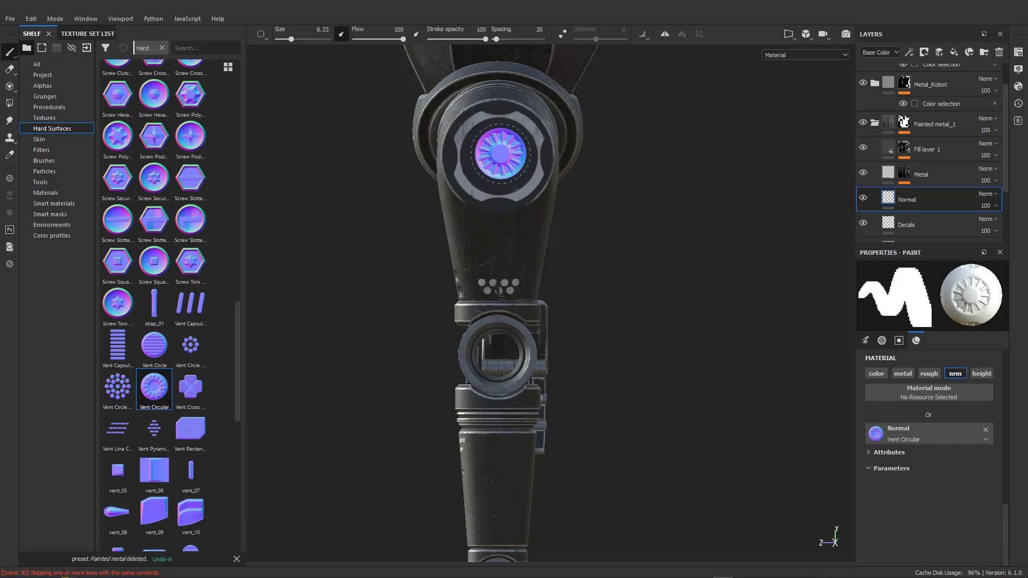
- Enlarge the brush to 10.8 and stamp the Vent Circular detail in the centre of the ring decal on the left hip joint
ctrl+right_drag(500, 154, 512, 154)
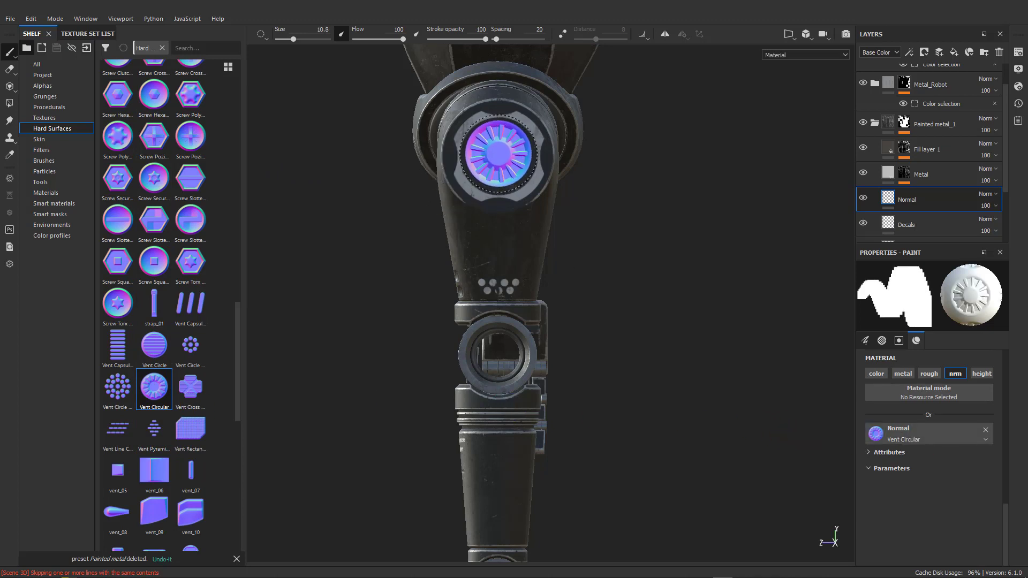
scroll(498, 153, up, 5)
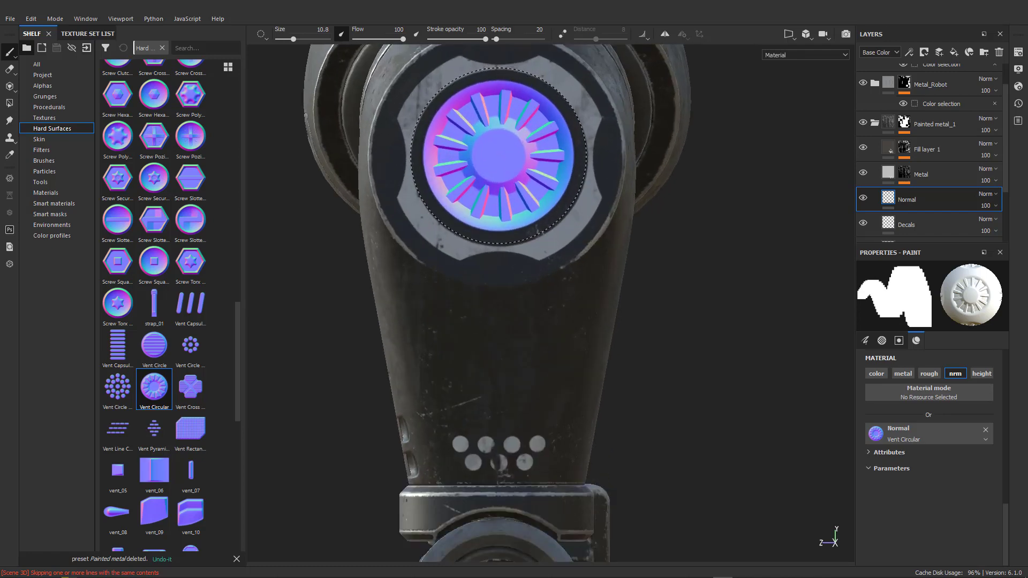
click(498, 156)
scroll(410, 344, down, 4)
mouse_move(386, 348)
alt+mouse_down()
mouse_move(512, 358)
mouse_move(397, 364)
alt+mouse_up()
mouse_move(481, 369)
alt+mouse_down()
mouse_move(509, 376)
mouse_move(482, 373)
alt+mouse_up()
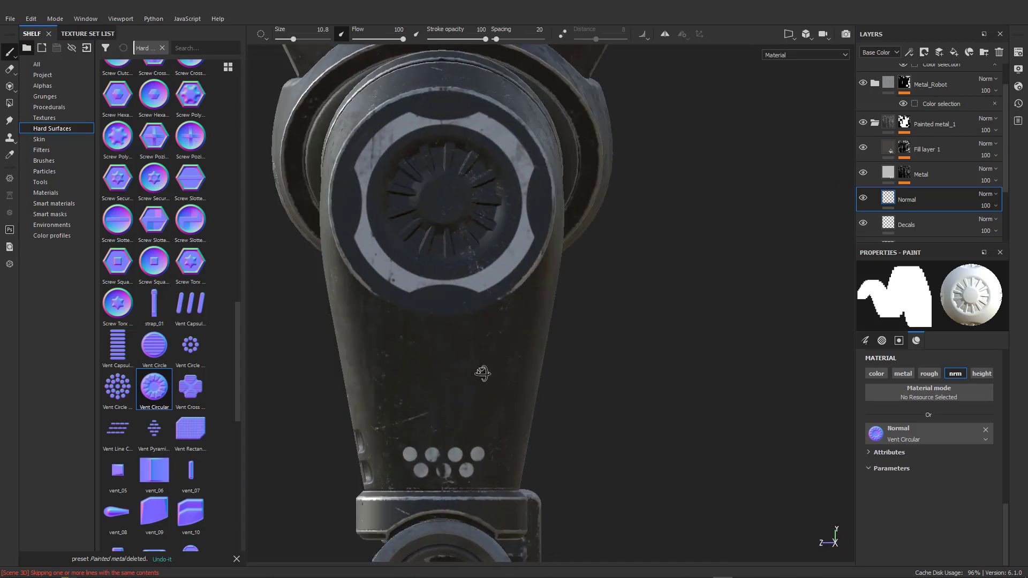
scroll(445, 347, down, 3)
alt+middle_drag(439, 359, 416, 313)
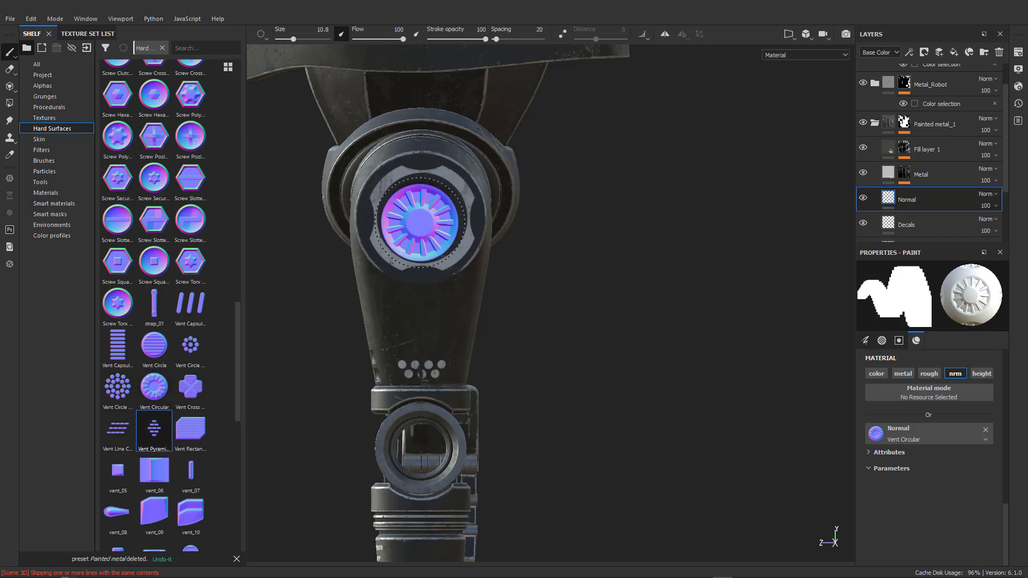
- Examine the left leg from thigh to foot and browse the hard-surface library for another suitable detail
scroll(194, 337, down, 5)
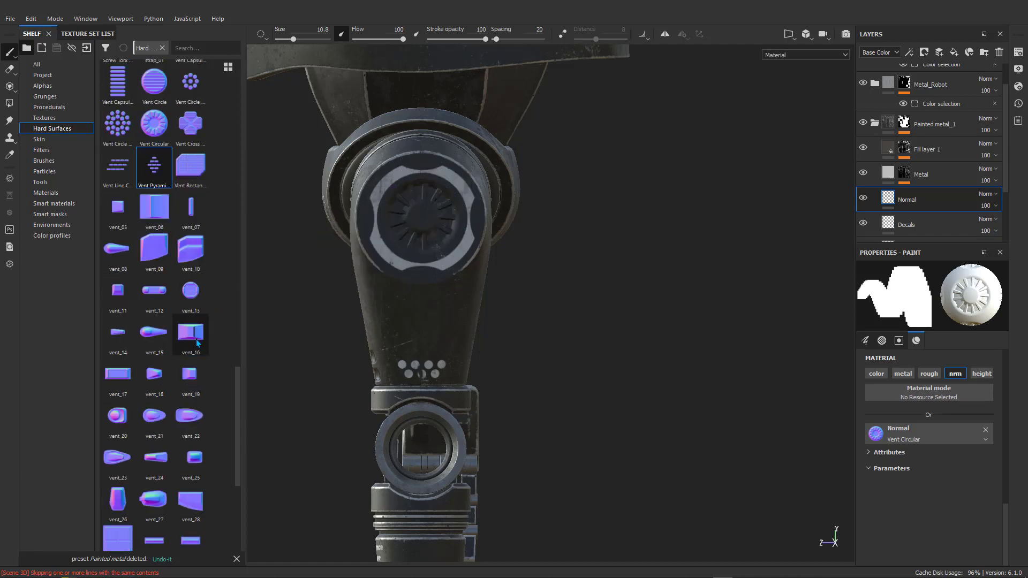
alt+drag(420, 385, 601, 383)
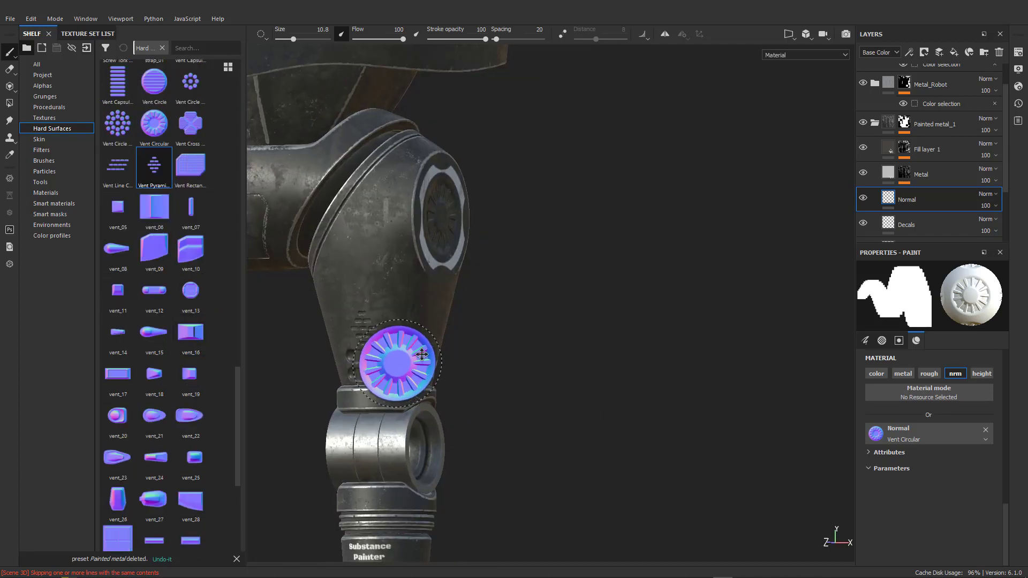
alt+middle_drag(422, 355, 557, 296)
scroll(530, 323, down, 5)
alt+middle_drag(530, 348, 522, 273)
scroll(523, 322, up, 5)
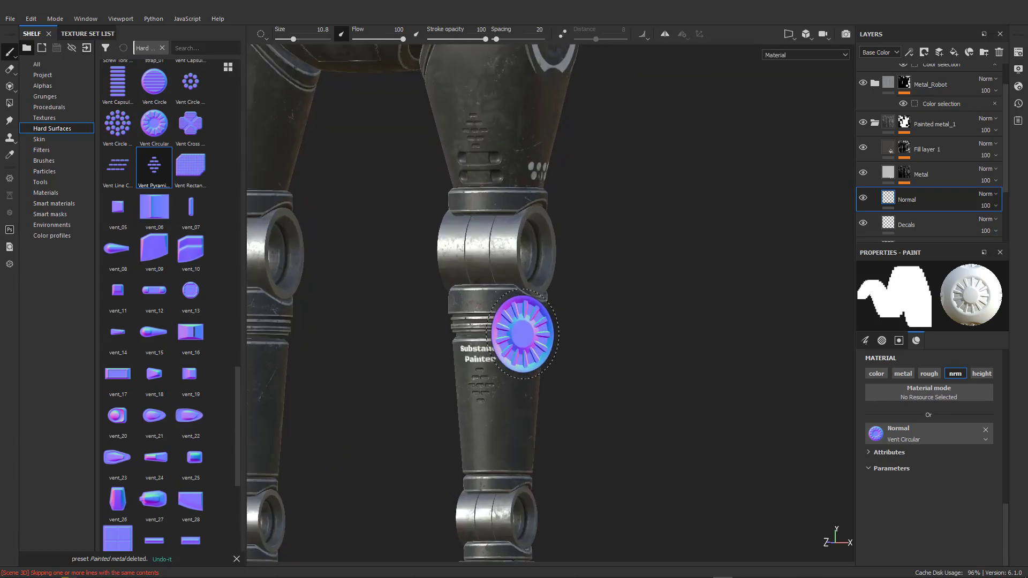
alt+drag(523, 334, 431, 342)
scroll(478, 327, down, 4)
alt+middle_drag(514, 332, 440, 261)
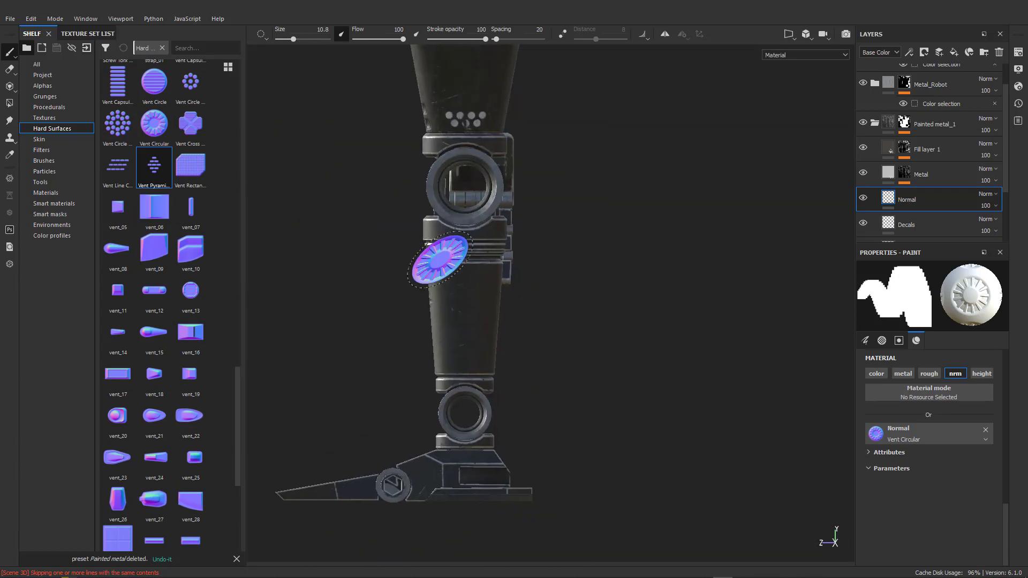
scroll(164, 276, up, 10)
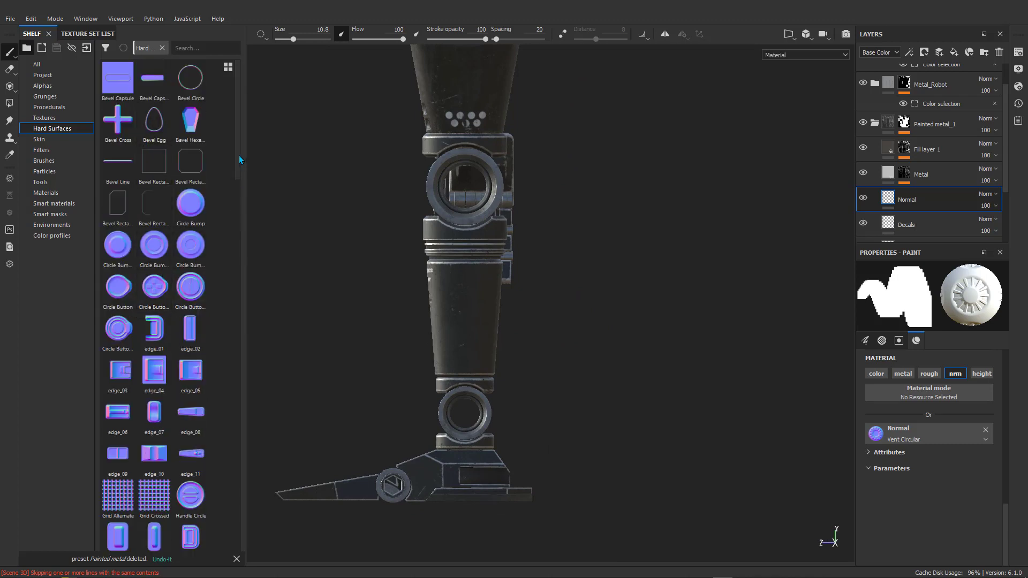
drag(239, 155, 237, 123)
- Switch to the right leg's texture set, collapsing its Plastic_Robot folder and expanding the Painted metal_1 folder
alt+drag(448, 344, 659, 364)
scroll(505, 393, down, 5)
alt+middle_drag(495, 338, 620, 428)
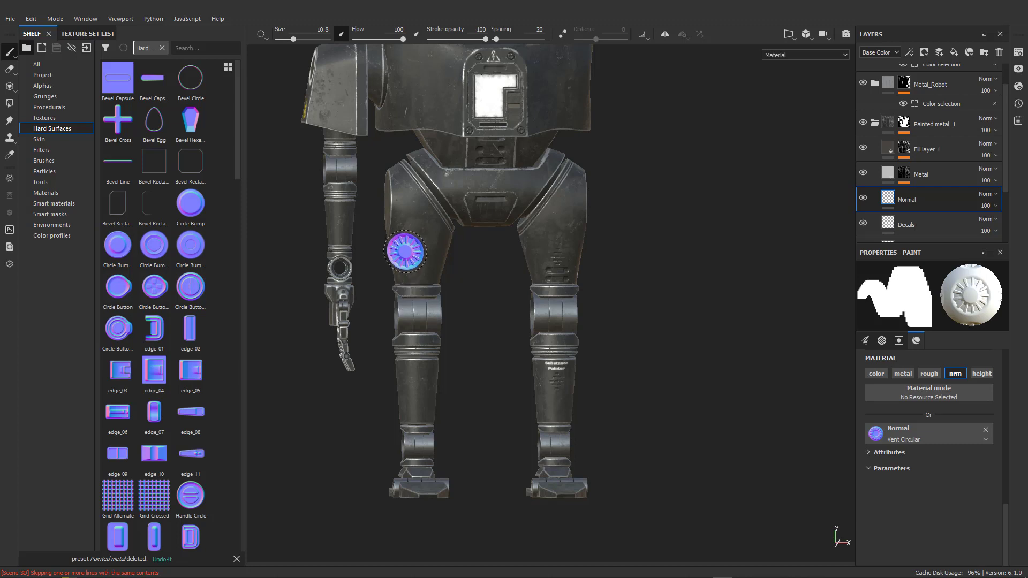
scroll(404, 248, up, 5)
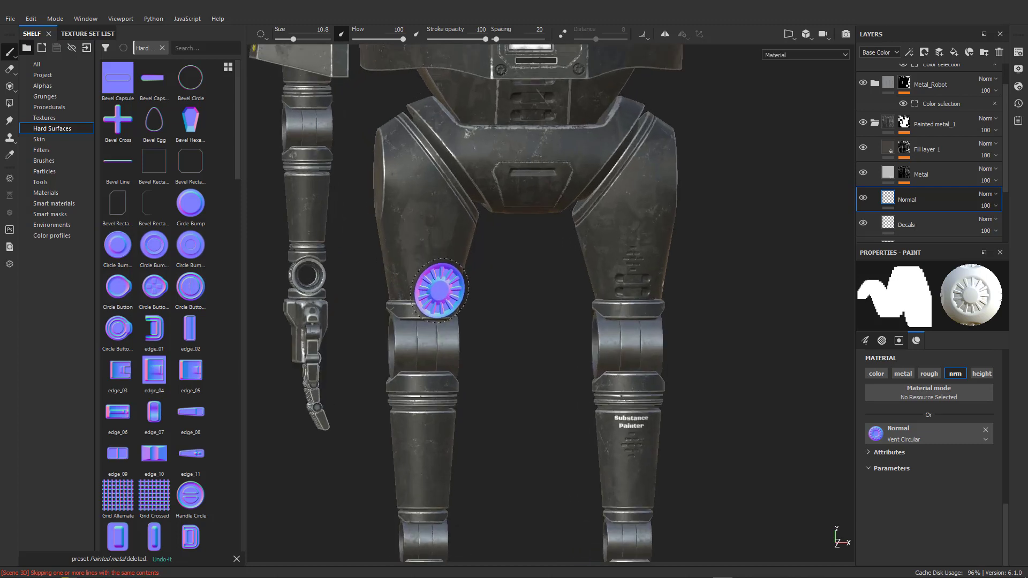
alt+middle_drag(428, 254, 429, 256)
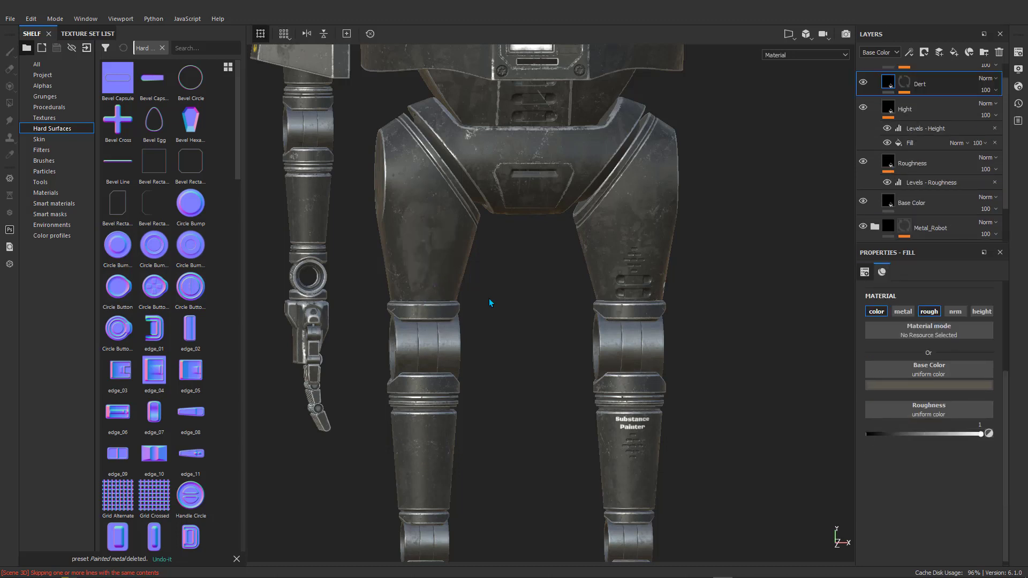
scroll(939, 168, down, 1)
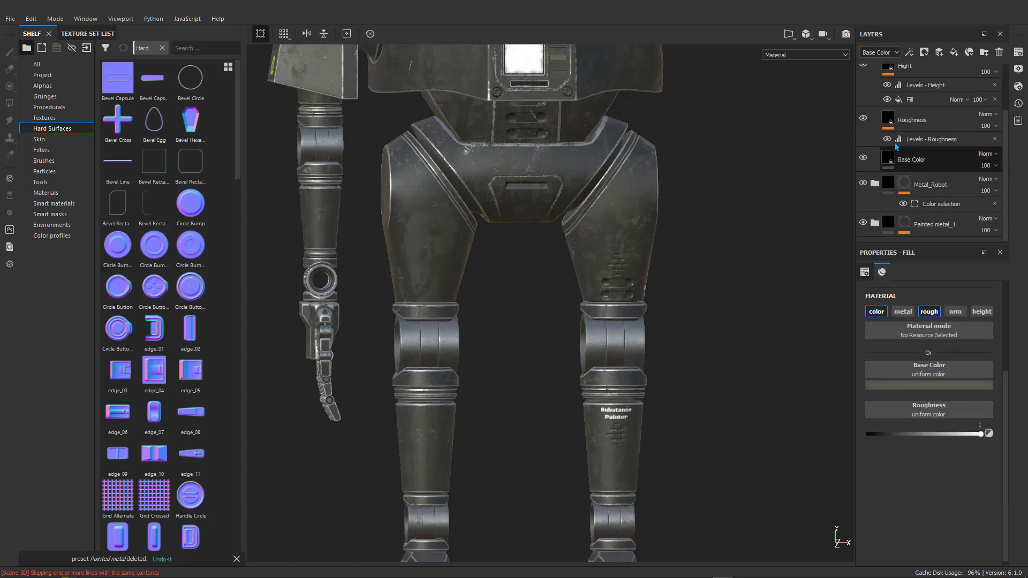
scroll(914, 160, up, 2)
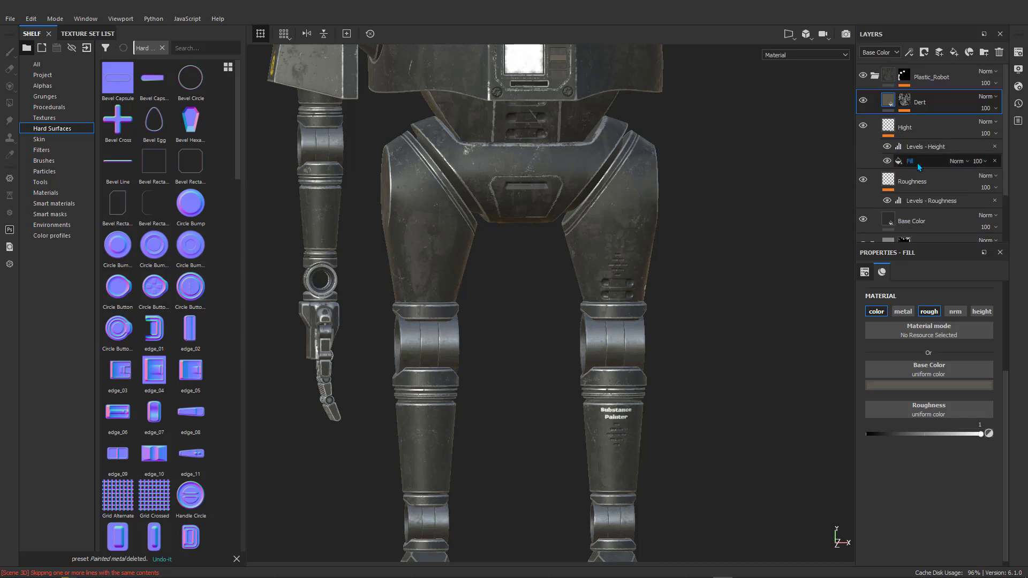
click(874, 76)
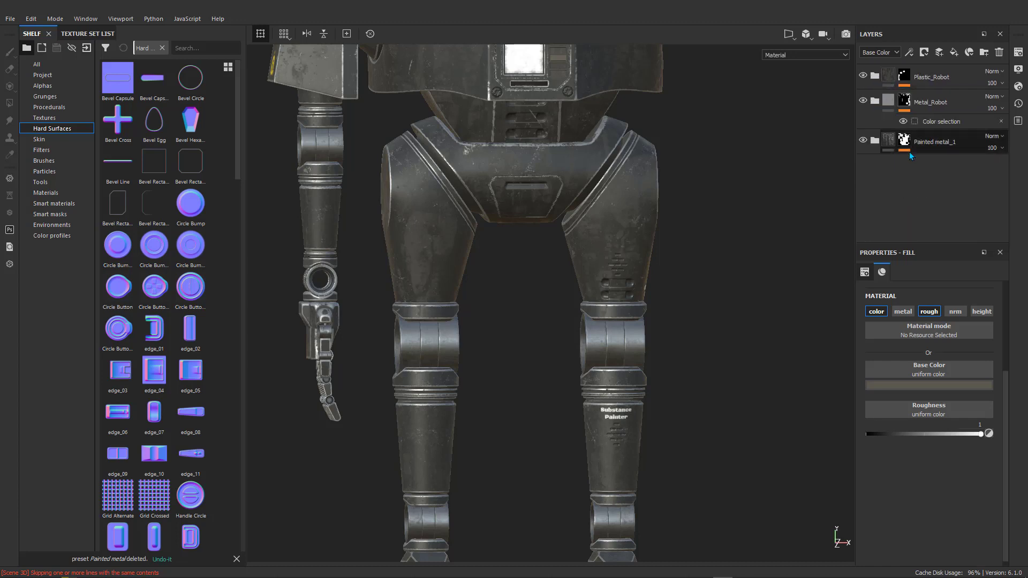
click(875, 143)
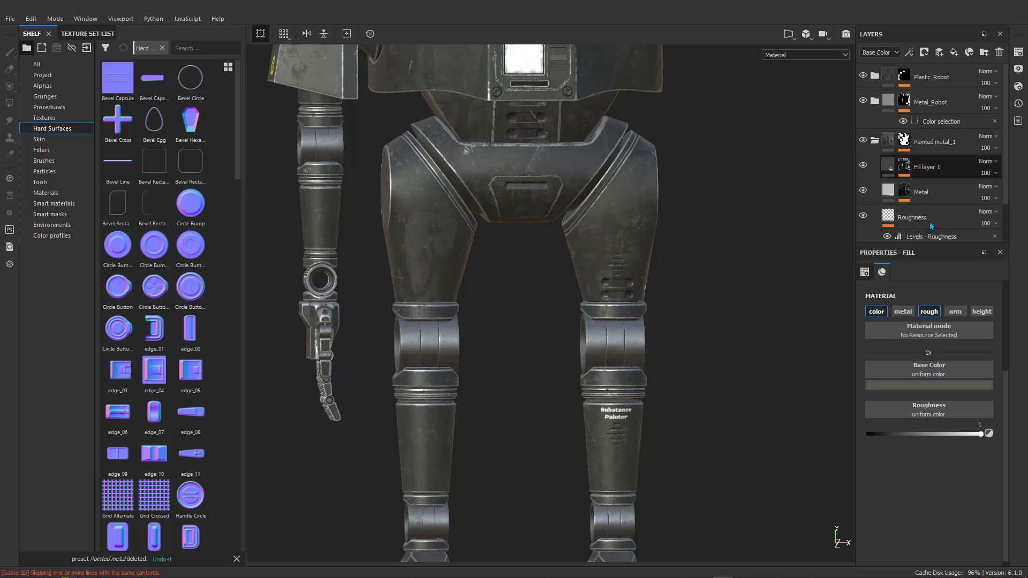
- Add a paint layer directly above Roughness in the Painted metal_1 folder and name it Decals
scroll(932, 225, down, 2)
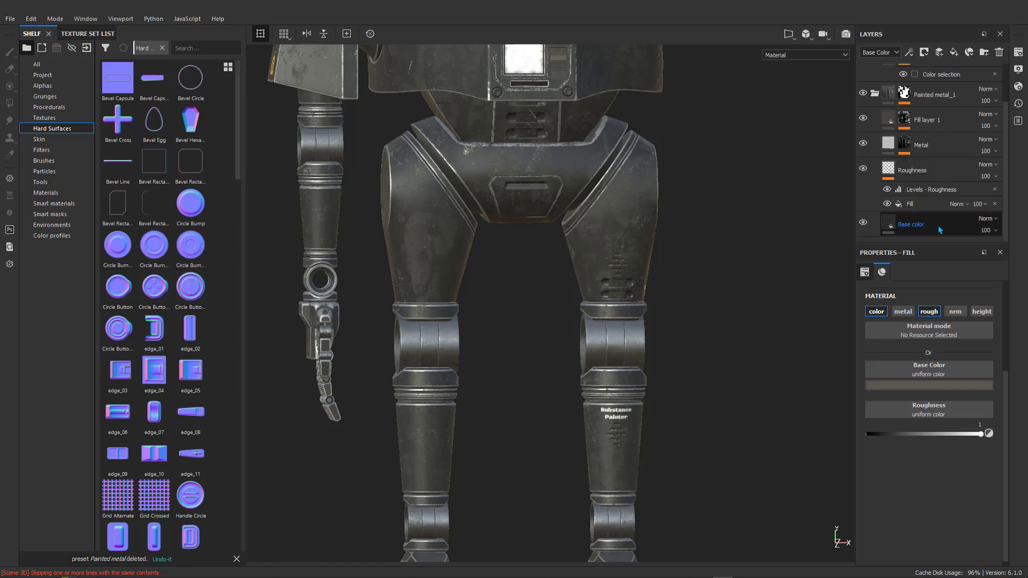
click(930, 172)
click(942, 56)
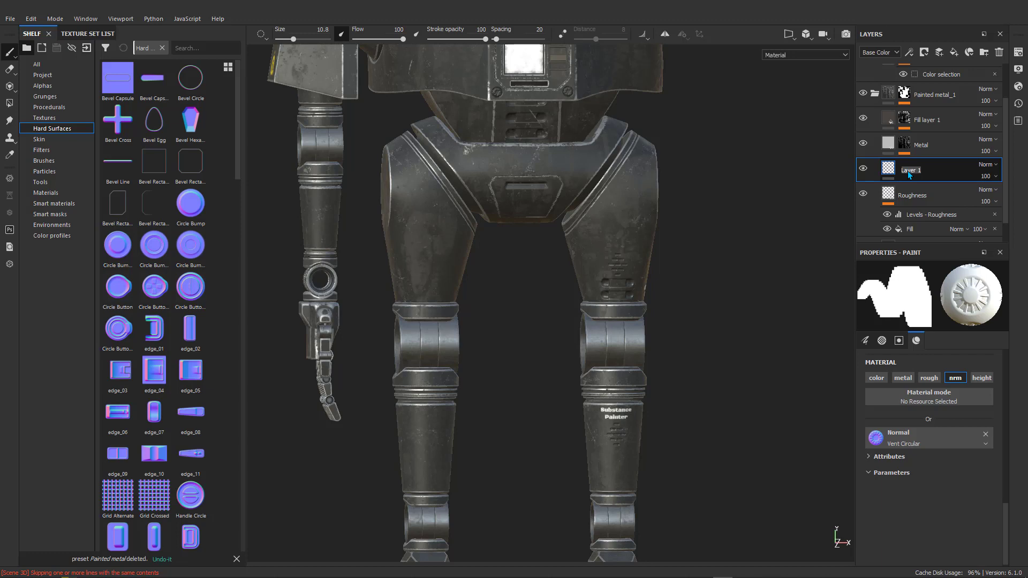
text(cals)
key(Return)
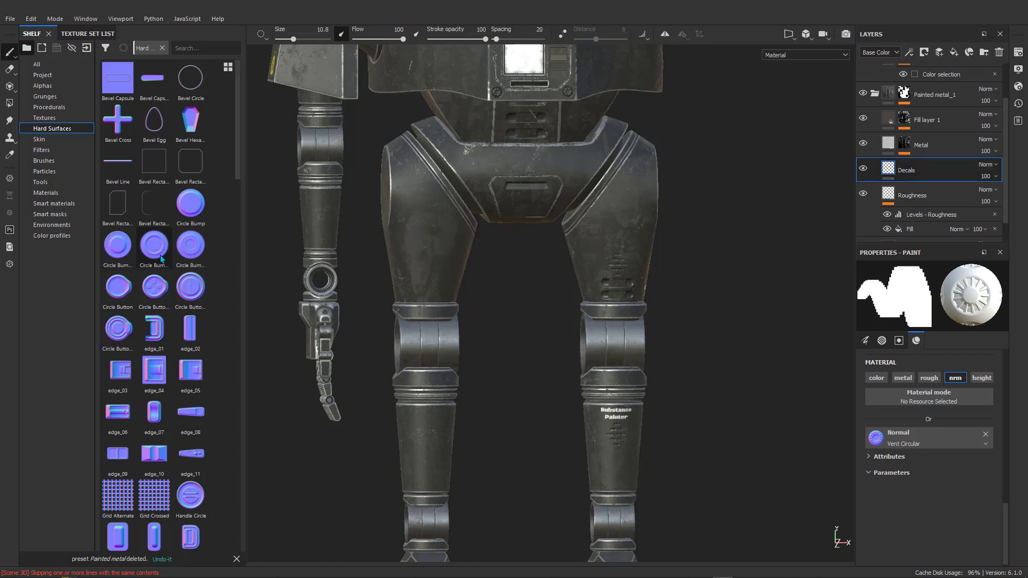
- Give the brush the Circle Gear alpha and make it paint only base color, removing the Vent Circular normal
click(42, 86)
scroll(182, 289, down, 10)
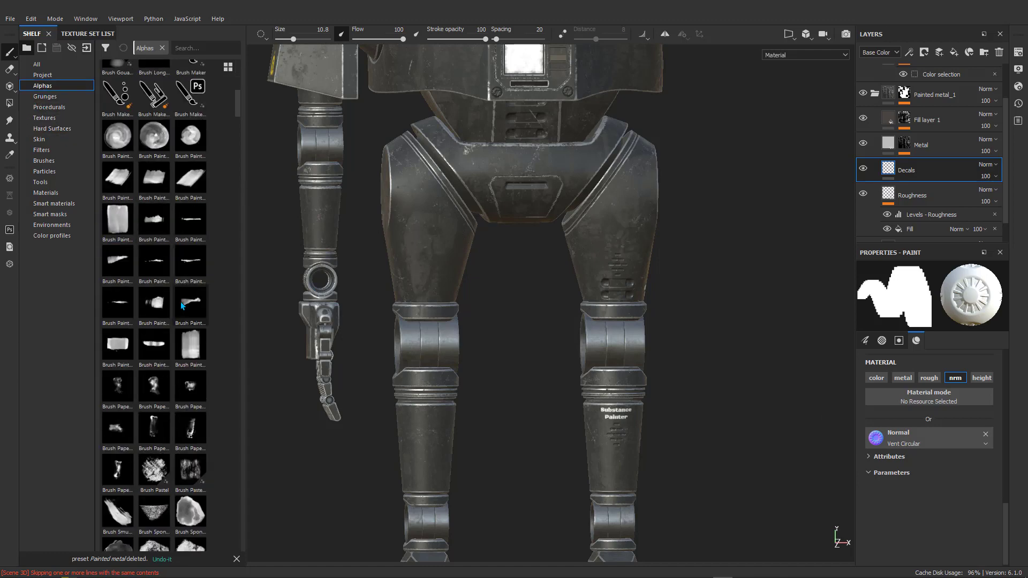
mouse_move(637, 292)
alt+mouse_down()
mouse_move(458, 296)
mouse_move(756, 167)
alt+mouse_up()
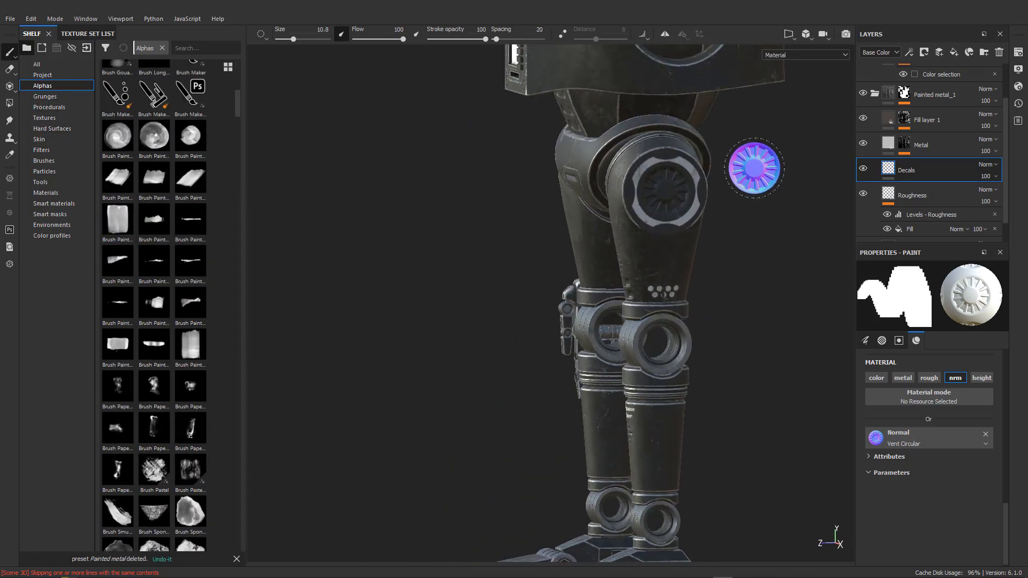
alt+drag(321, 244, 428, 219)
scroll(162, 236, down, 6)
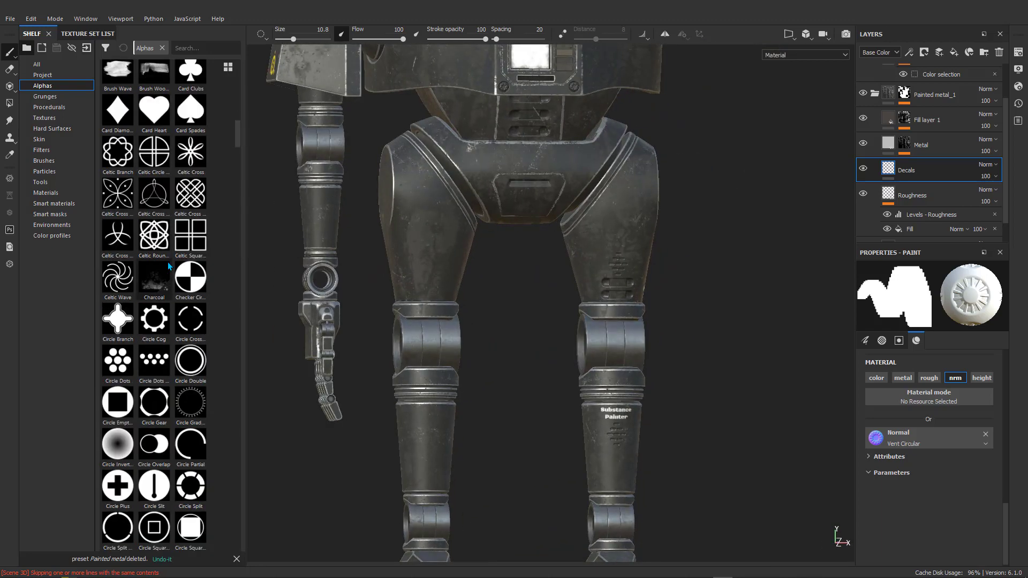
click(161, 405)
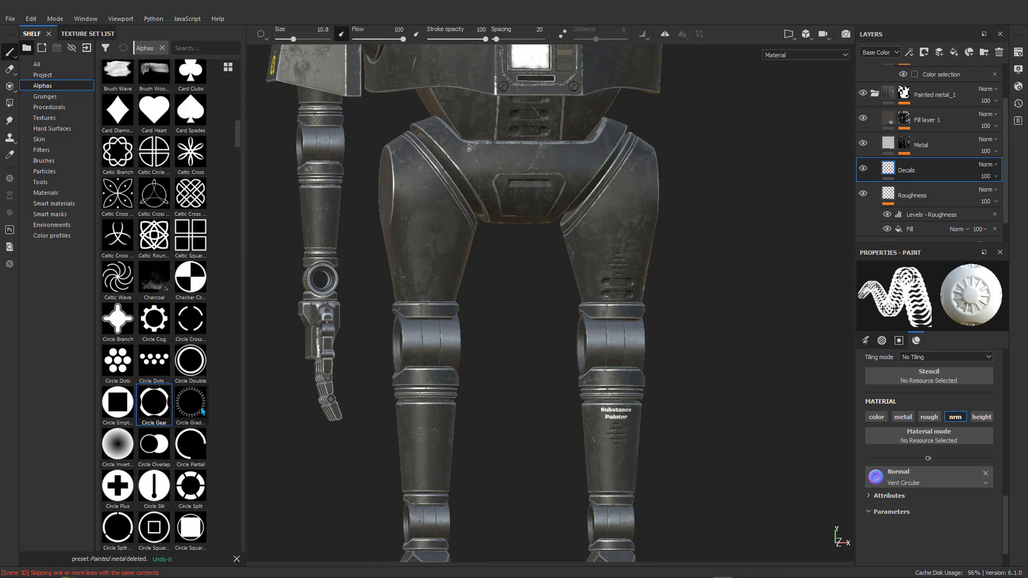
click(985, 473)
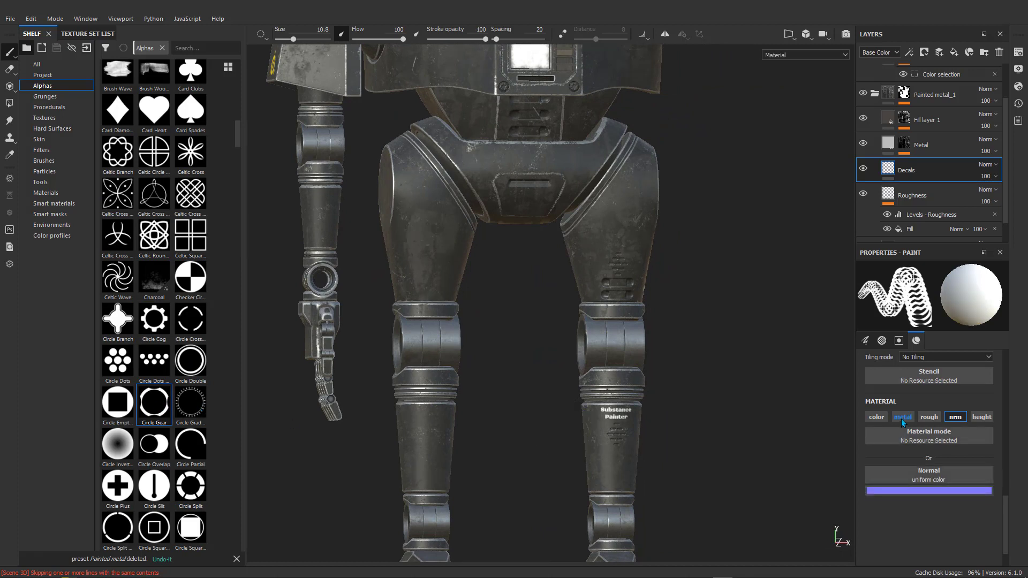
click(875, 416)
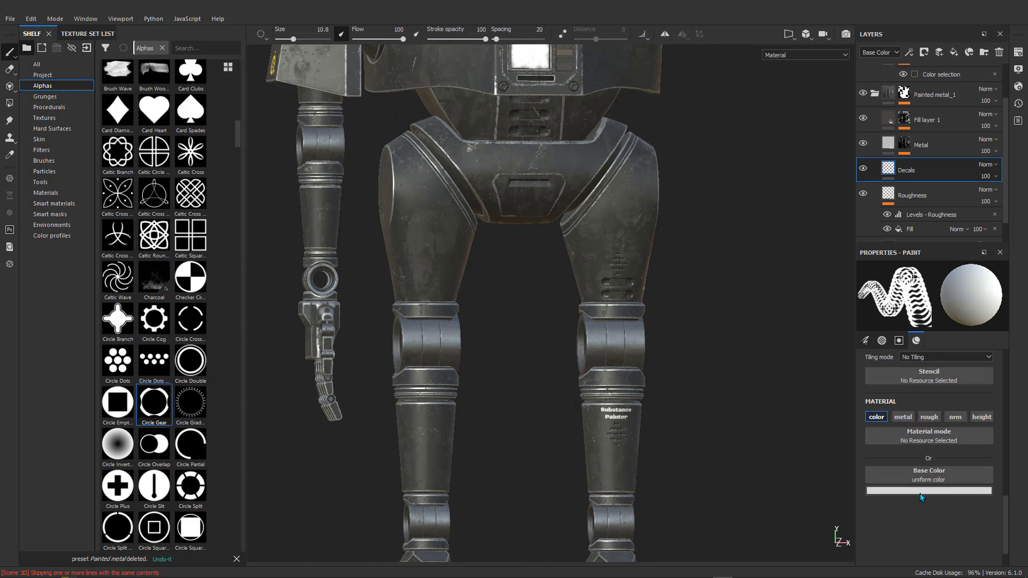
- Hide the R_Arm texture set so the outer side of the right leg is unobstructed
click(87, 33)
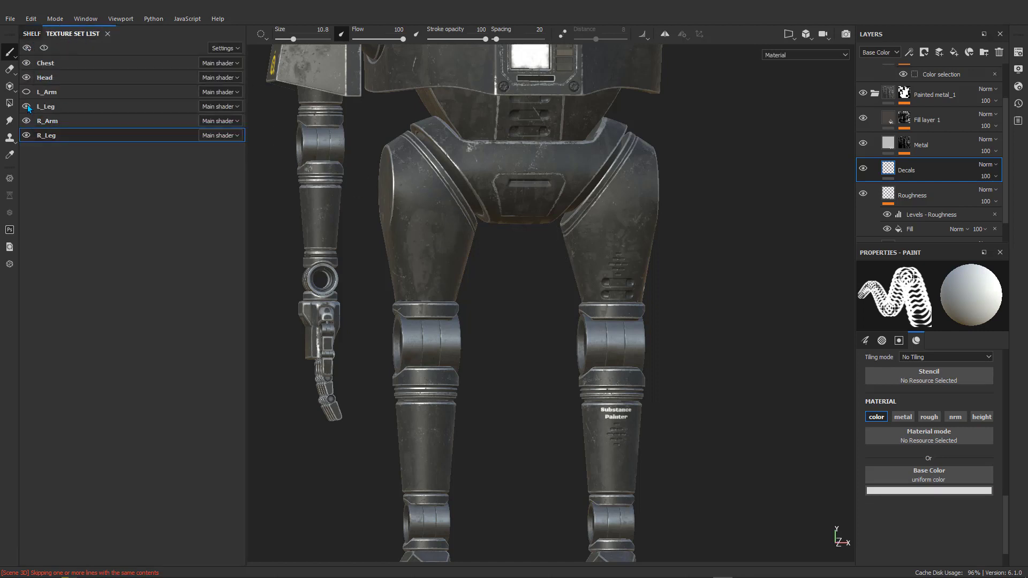
double_click(65, 123)
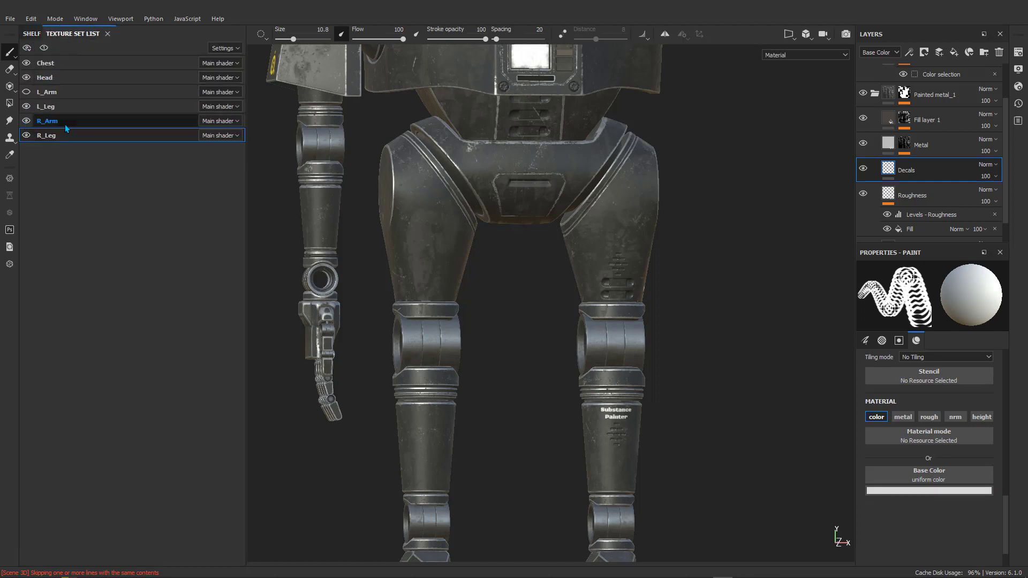
click(27, 121)
- Enlarge the brush to 14.34 and stamp the Circle Gear decal on the round outer face of the right hip joint
alt+drag(401, 256, 578, 252)
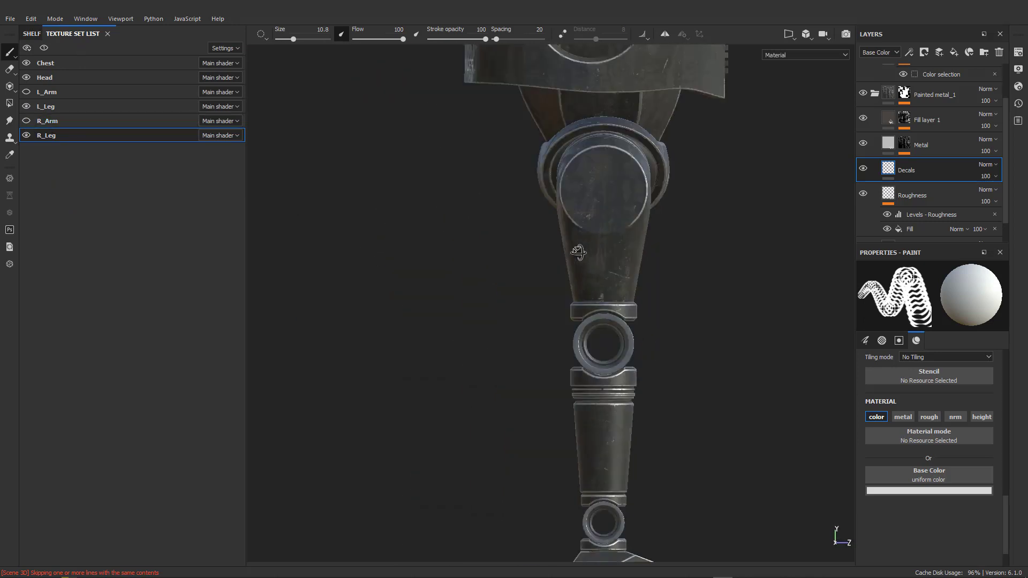
scroll(618, 197, up, 3)
mouse_move(589, 184)
ctrl+right_down()
mouse_move(616, 184)
mouse_move(581, 184)
ctrl+right_up()
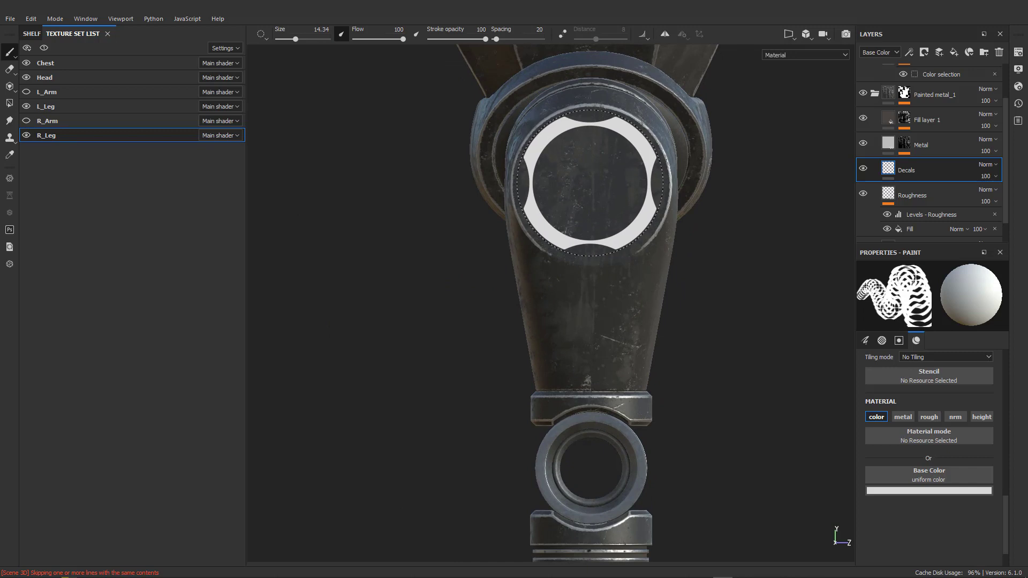
click(592, 184)
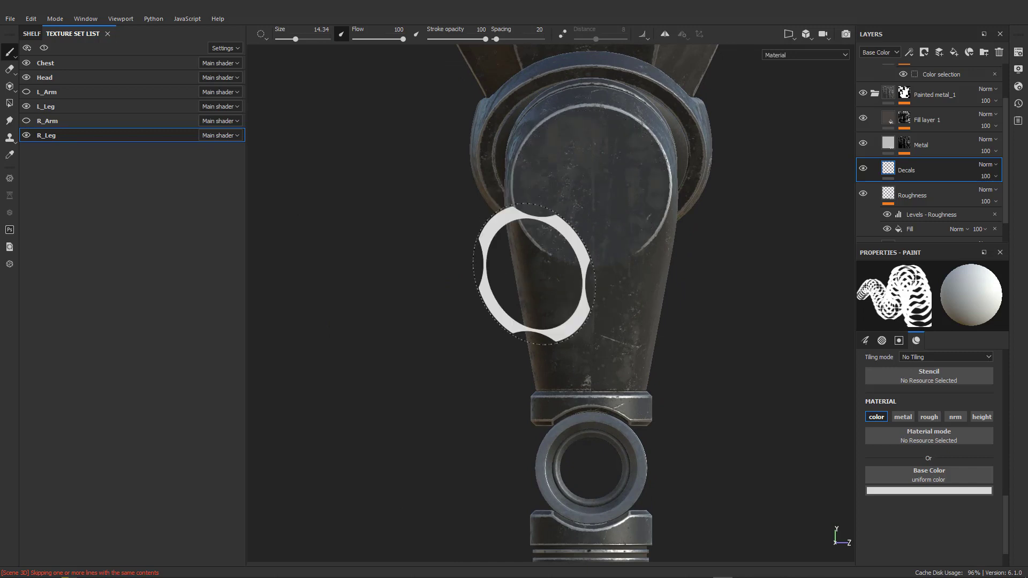
scroll(471, 291, down, 2)
scroll(473, 288, down, 2)
alt+middle_drag(586, 242, 503, 272)
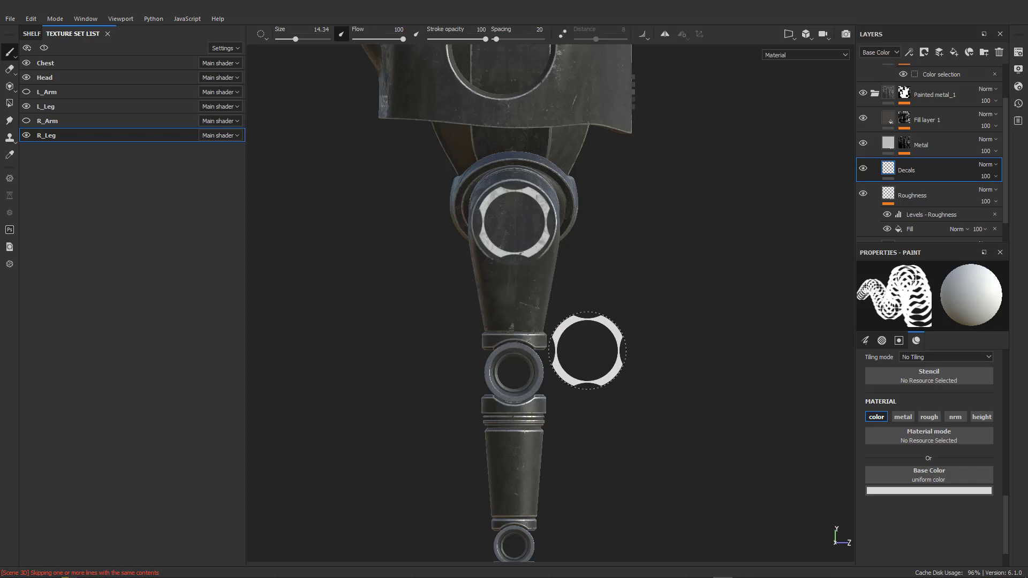
- Give the brush the two-row Circle Dots alpha, reduce it to size 6.22, and stamp it at the lower end of the right thigh's outer side
alt+drag(612, 319, 439, 341)
scroll(471, 333, down, 1)
alt+middle_drag(512, 325, 513, 344)
alt+middle_drag(672, 333, 439, 289)
alt+drag(326, 316, 475, 327)
scroll(479, 313, up, 3)
alt+drag(408, 351, 655, 327)
click(31, 34)
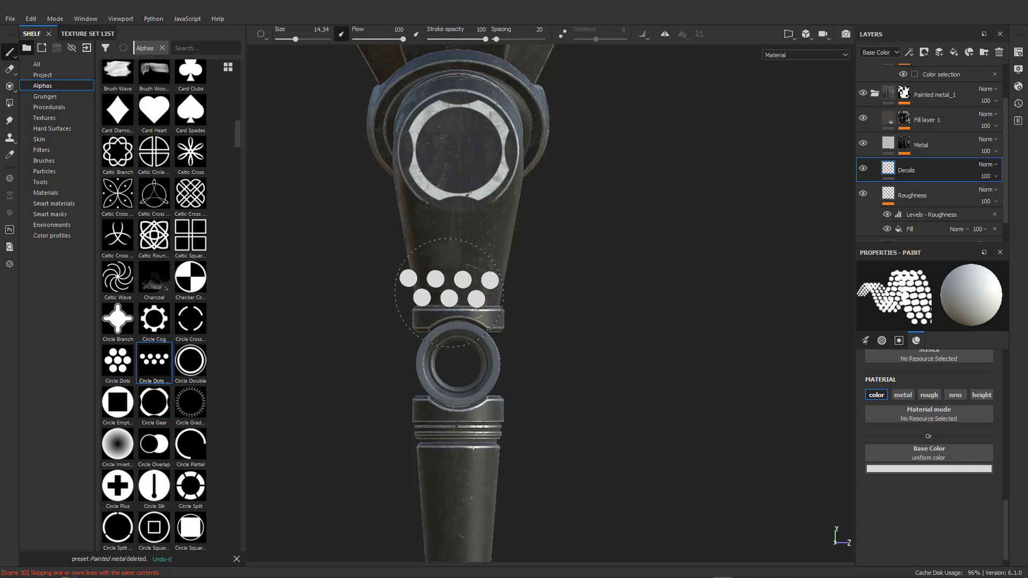
mouse_move(467, 291)
ctrl+right_down()
mouse_move(434, 292)
mouse_move(451, 295)
ctrl+right_up()
scroll(460, 295, up, 2)
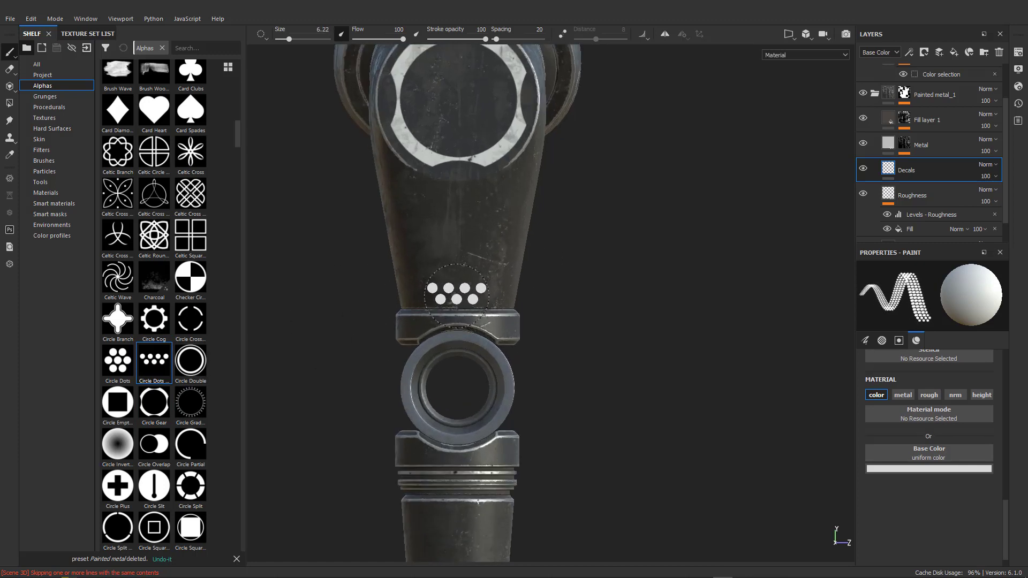
scroll(454, 324, down, 2)
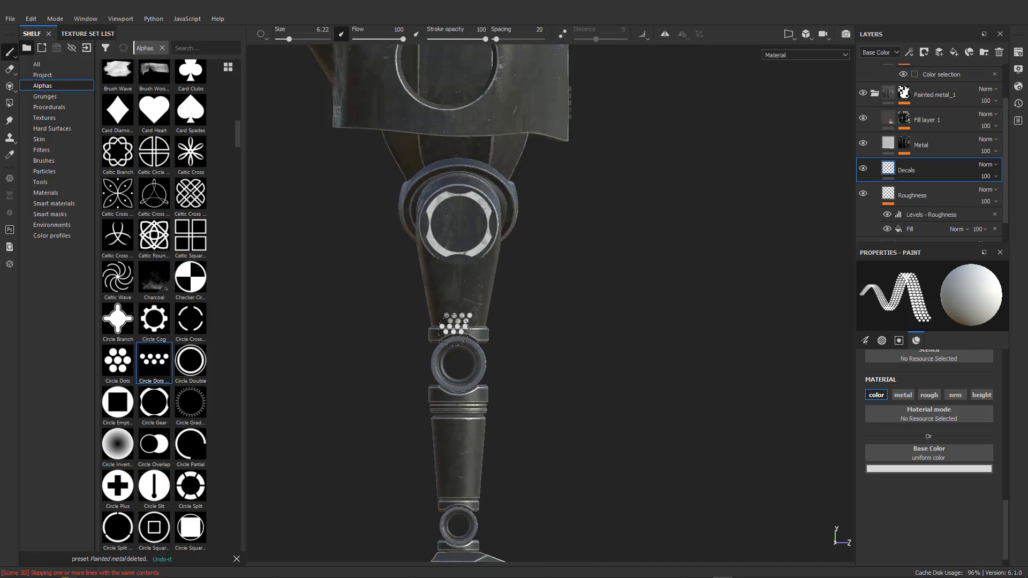
- Examine the fronts of both legs, comparing the left leg's vents and lettering with the right leg
alt+drag(679, 333, 398, 329)
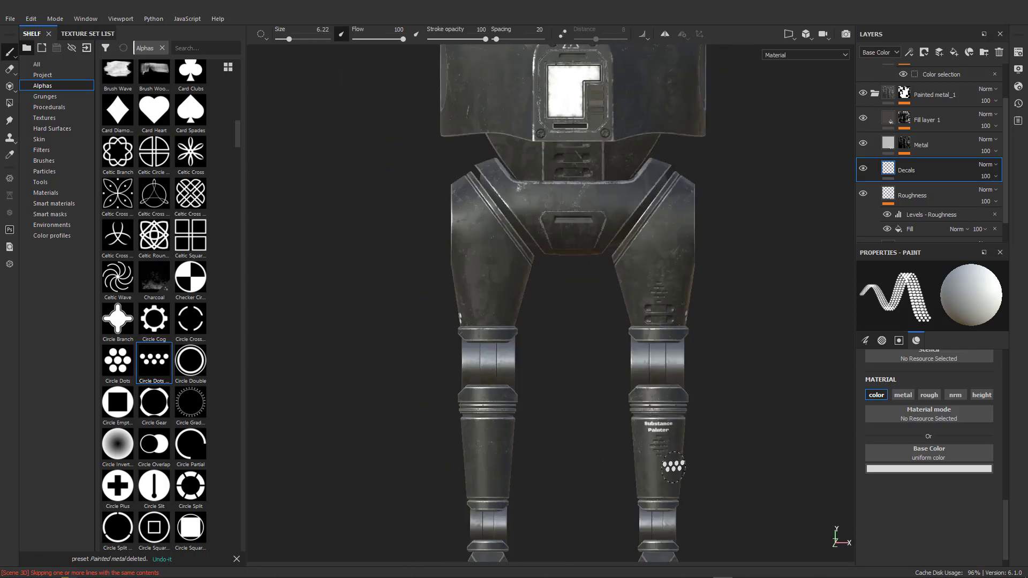
scroll(673, 467, up, 3)
scroll(514, 359, down, 3)
alt+middle_drag(533, 384, 499, 309)
scroll(605, 348, up, 3)
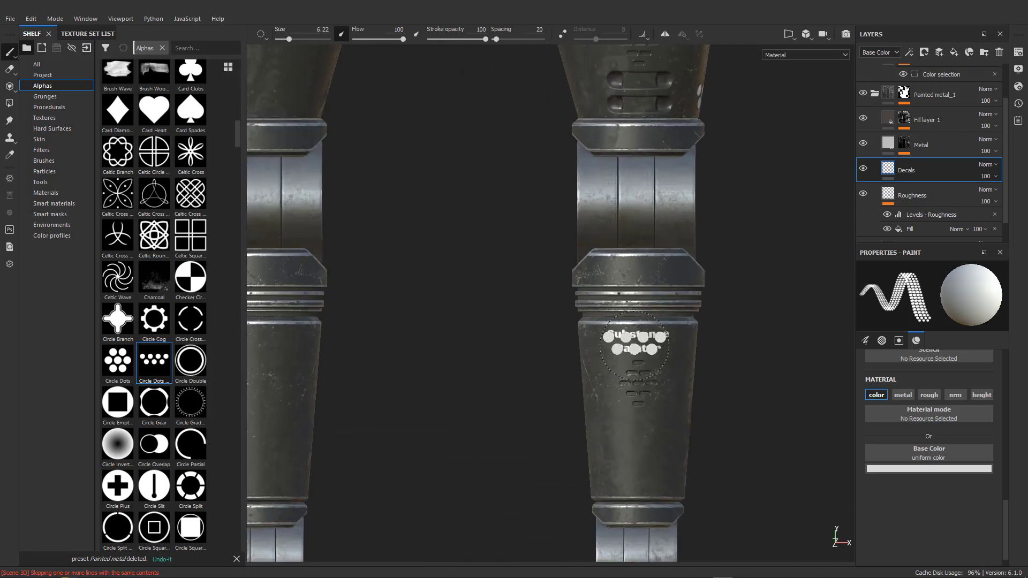
scroll(524, 351, down, 2)
scroll(511, 354, down, 2)
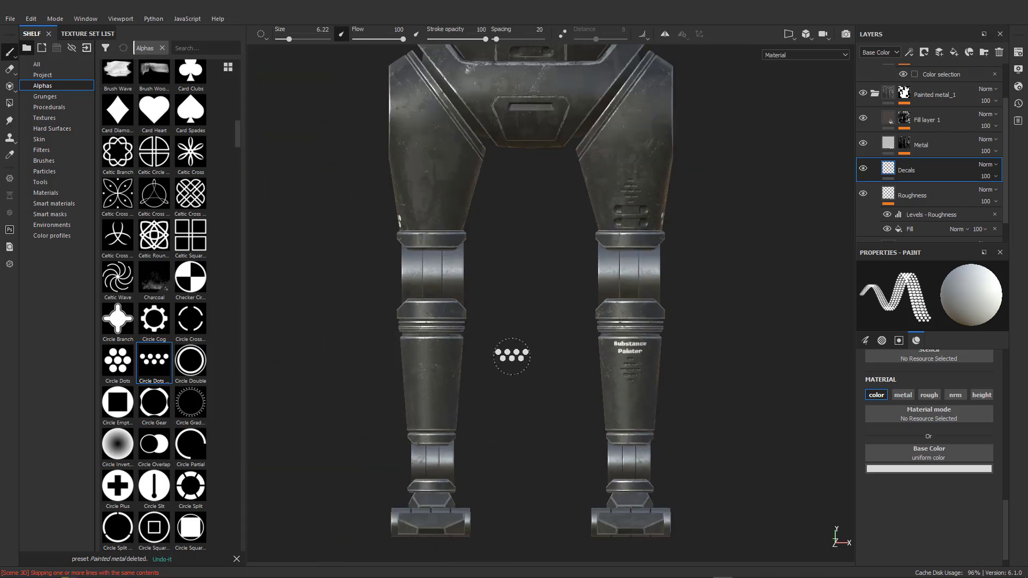
mouse_move(524, 338)
alt+middle_down()
mouse_move(478, 371)
mouse_move(498, 364)
alt+middle_up()
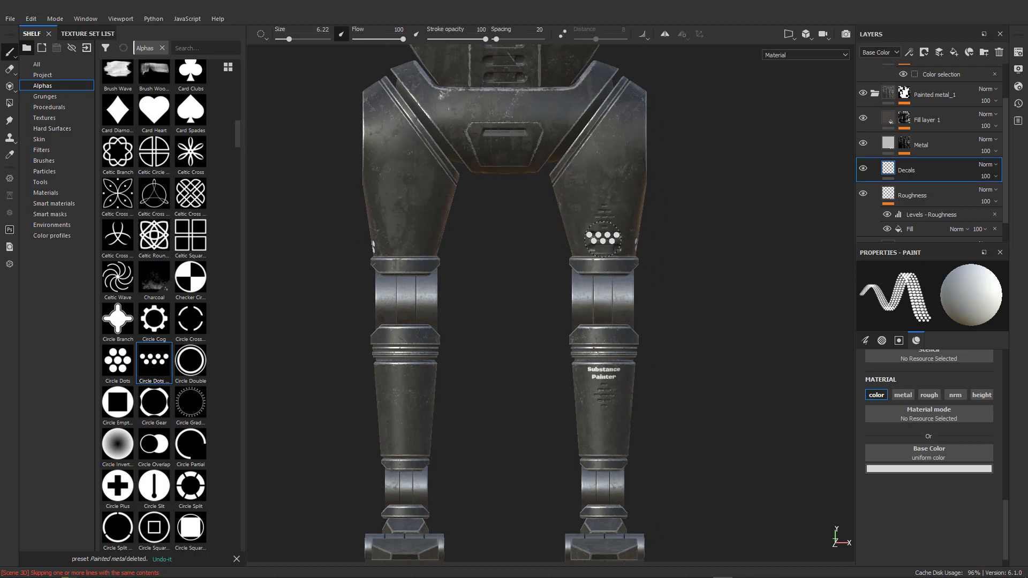
- Add a paint layer above Decals, name it Normal, and make the brush paint only the normal channel
click(939, 53)
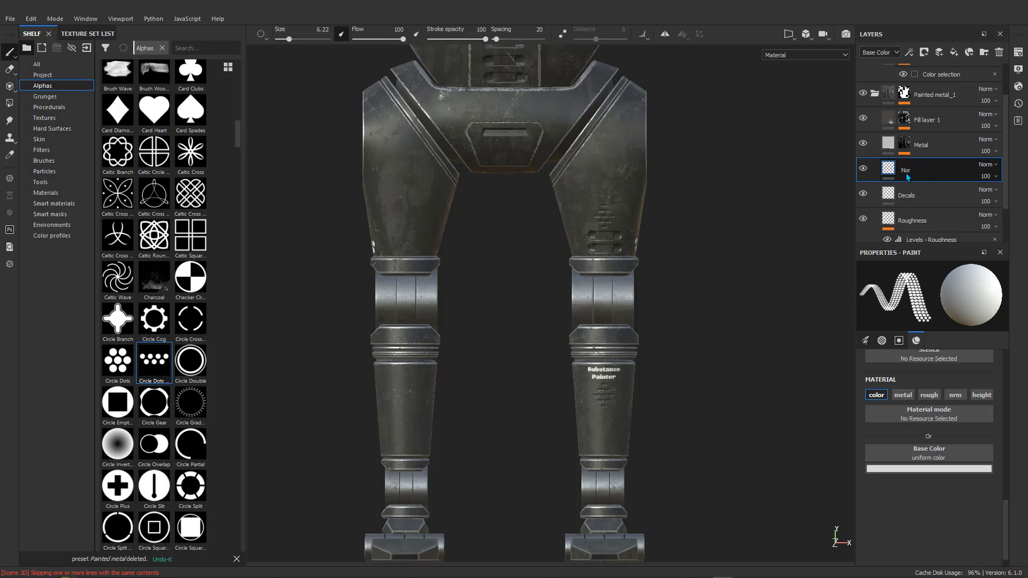
text(mal)
key(Return)
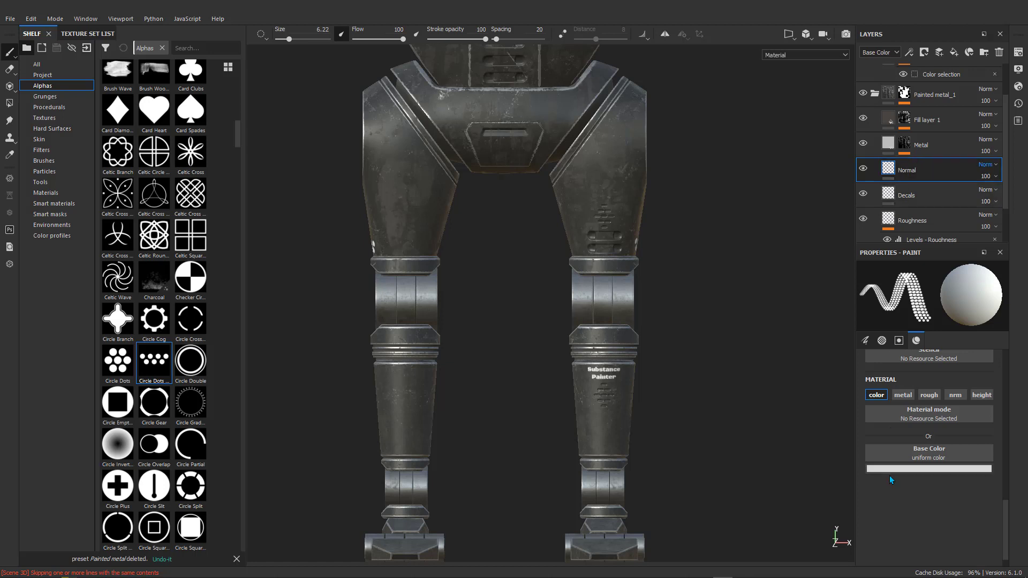
click(961, 399)
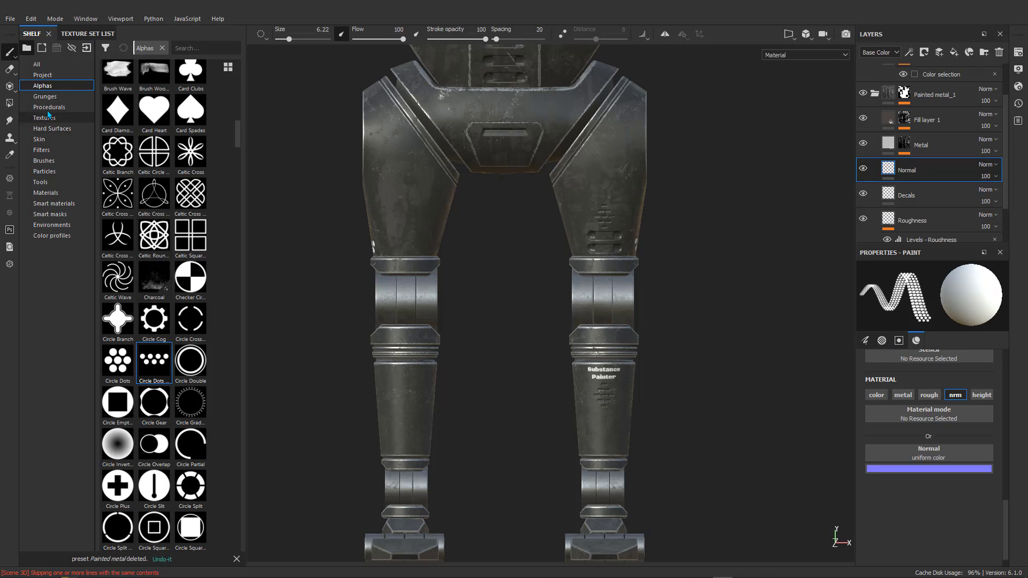
- Load the vent_12 hard surface as the brush's normal and remove the Circle Dots alpha
click(52, 127)
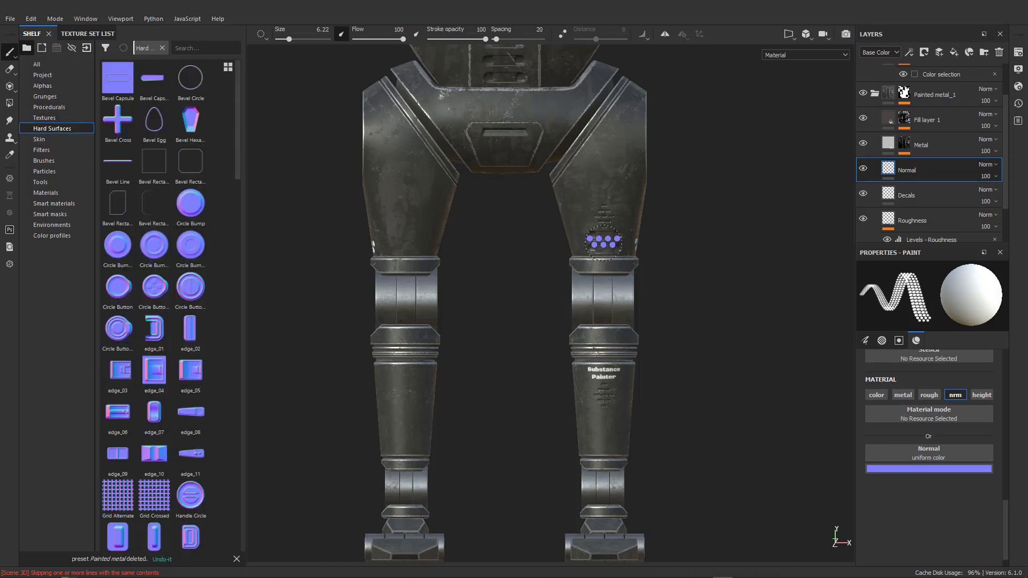
scroll(172, 335, down, 15)
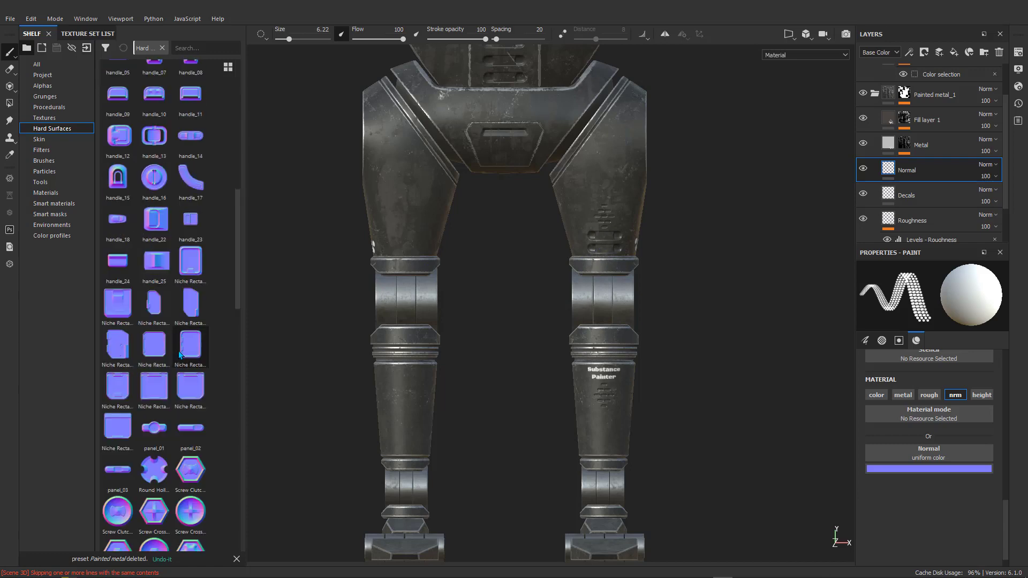
scroll(159, 230, up, 3)
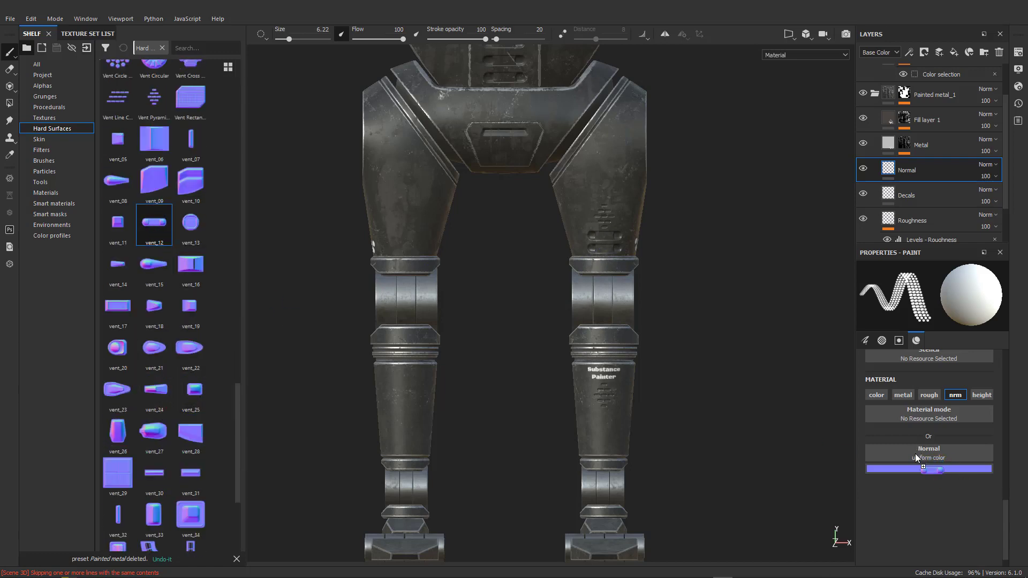
drag(915, 458, 916, 456)
click(882, 340)
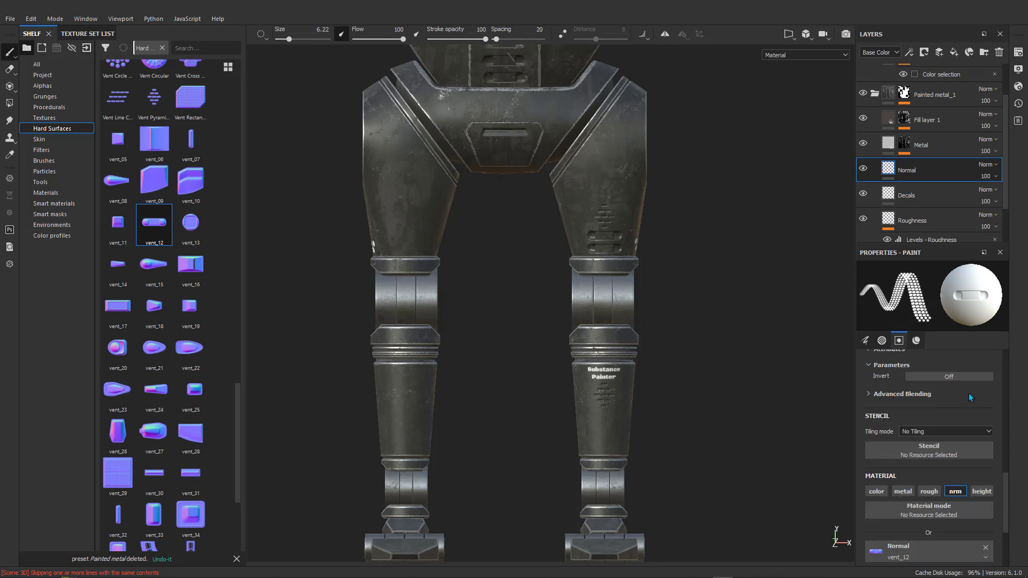
scroll(929, 418, up, 3)
scroll(958, 451, down, 5)
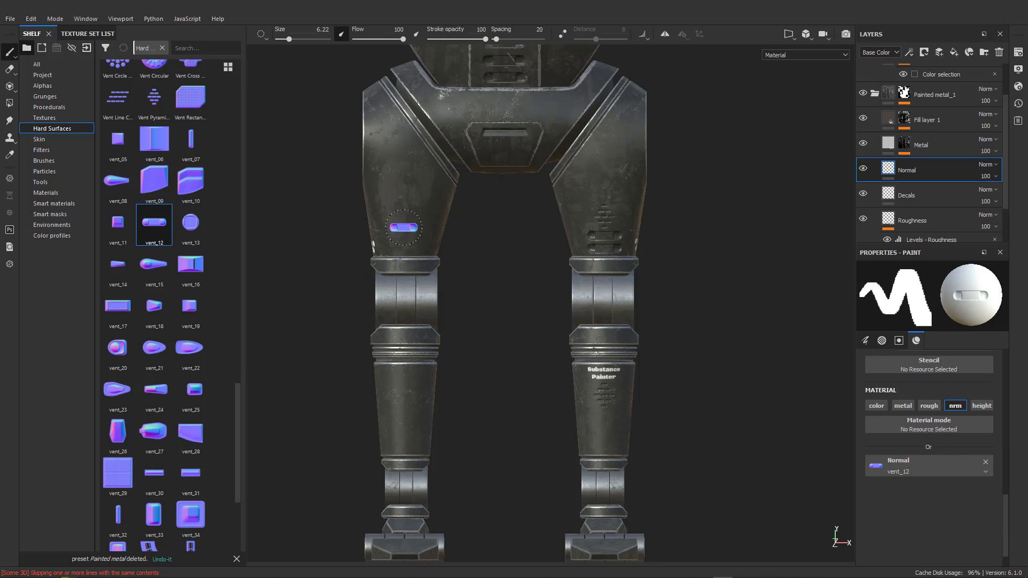
- Enlarge the brush to 7.7 and stamp two stacked vent_12 details on the lower front of the right thigh
scroll(403, 228, up, 4)
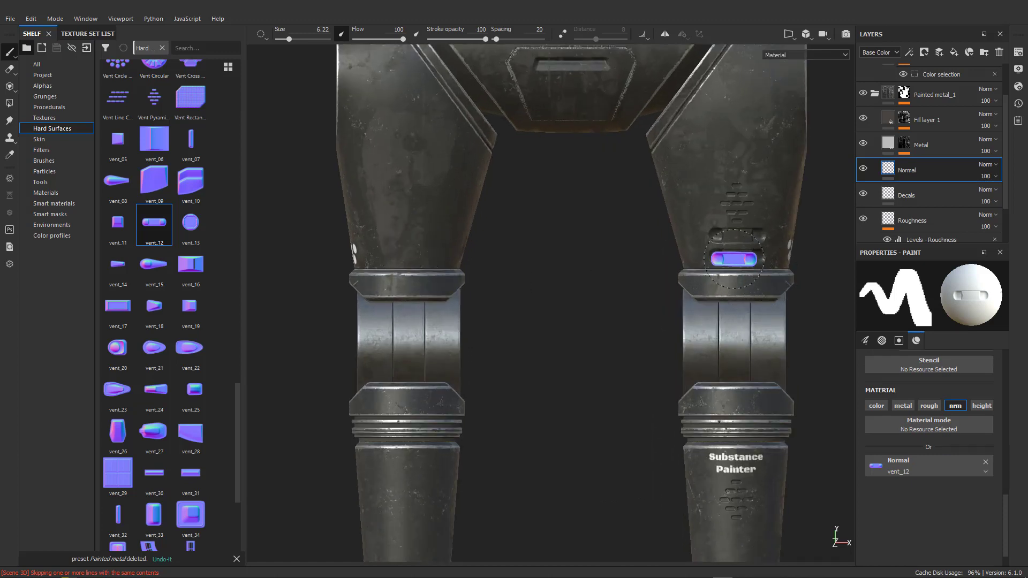
ctrl+right_drag(734, 259, 739, 258)
click(736, 257)
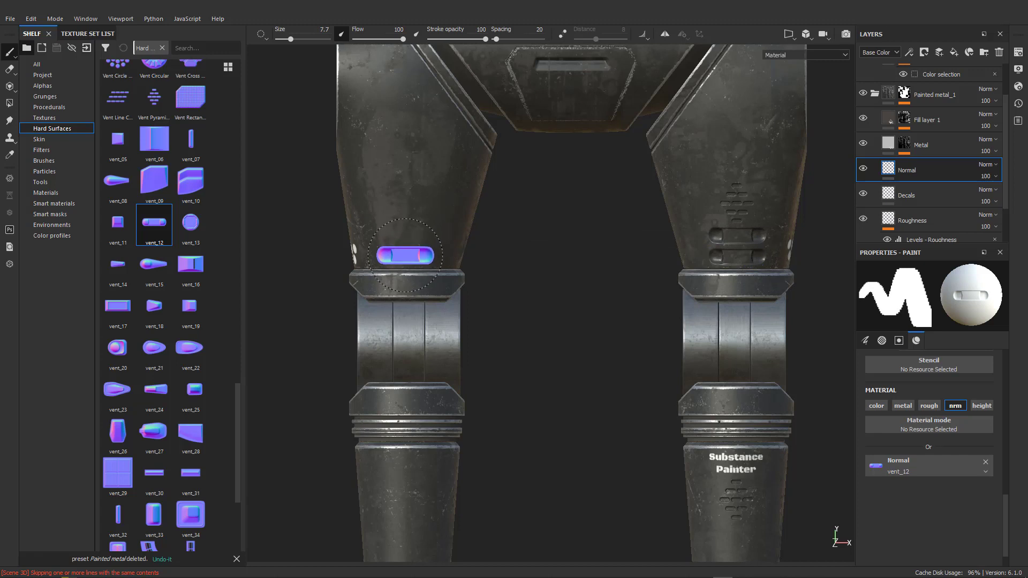
click(406, 256)
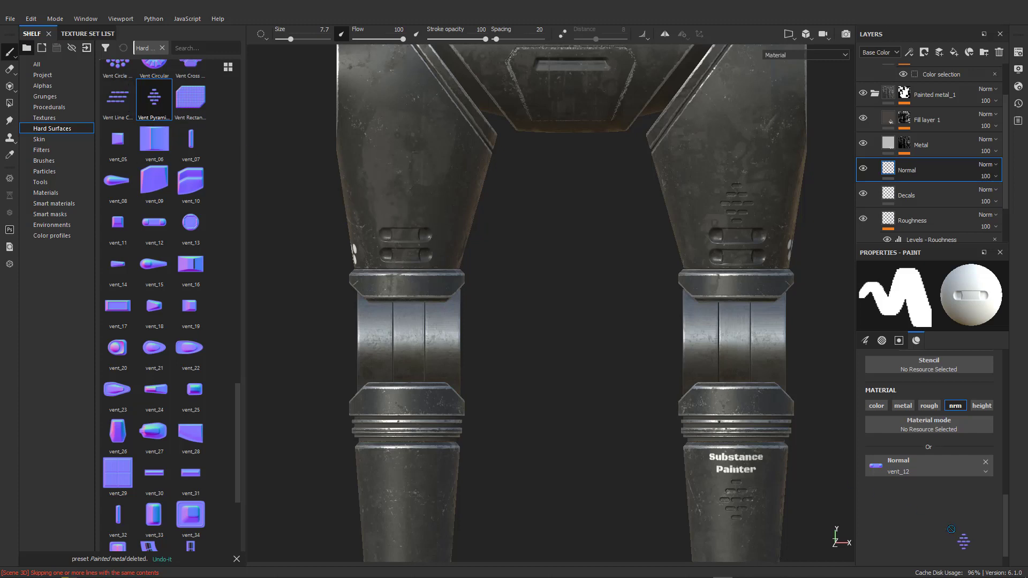
- Switch the brush's normal to Vent Pyramid Capsule and stamp it above the right thigh's vents and on the front of the right shin
drag(928, 467, 928, 467)
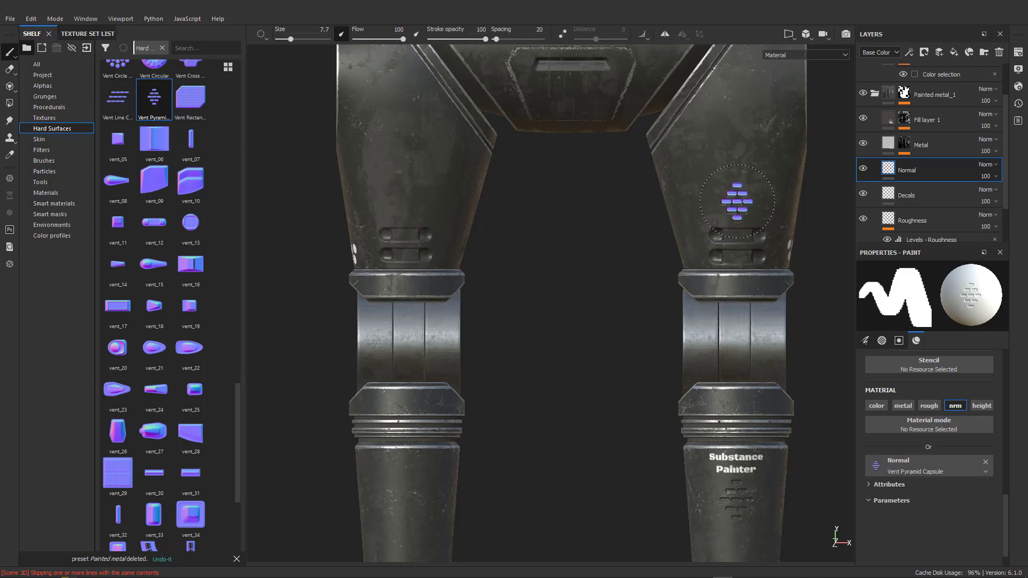
click(402, 203)
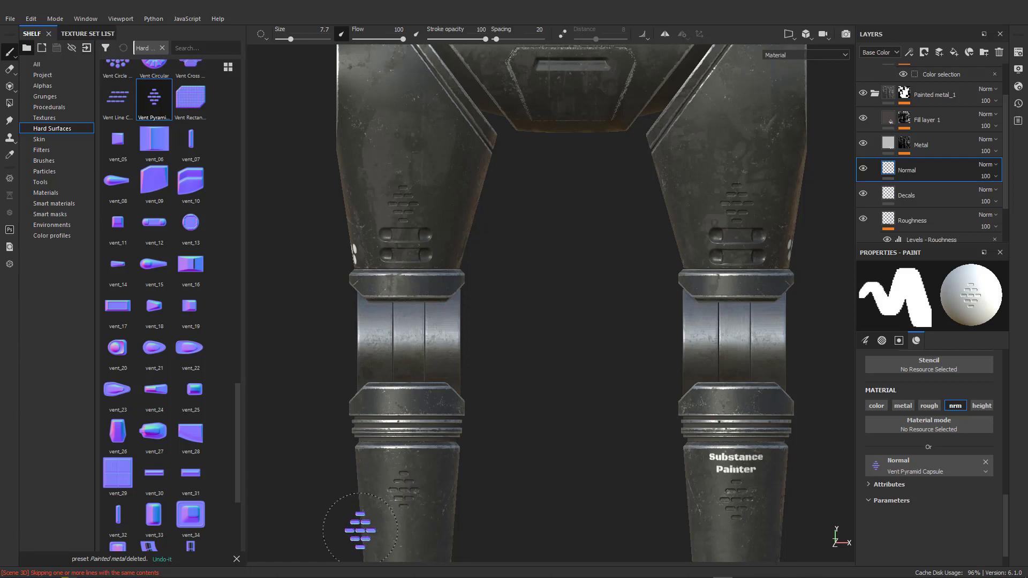
- Check the left hip's normal detail and load the Vent Circular hard surface as the brush's normal
scroll(534, 390, down, 5)
alt+drag(534, 389, 367, 376)
scroll(522, 214, up, 3)
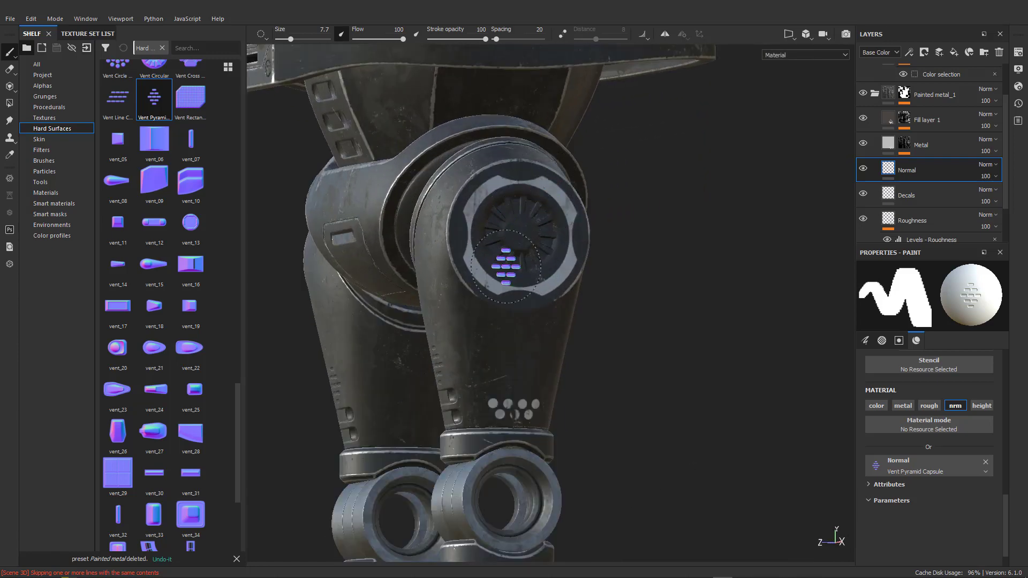
mouse_move(494, 257)
alt+mouse_down()
mouse_move(389, 325)
mouse_move(360, 300)
mouse_move(592, 356)
mouse_move(585, 342)
mouse_move(649, 326)
mouse_move(620, 321)
alt+mouse_up()
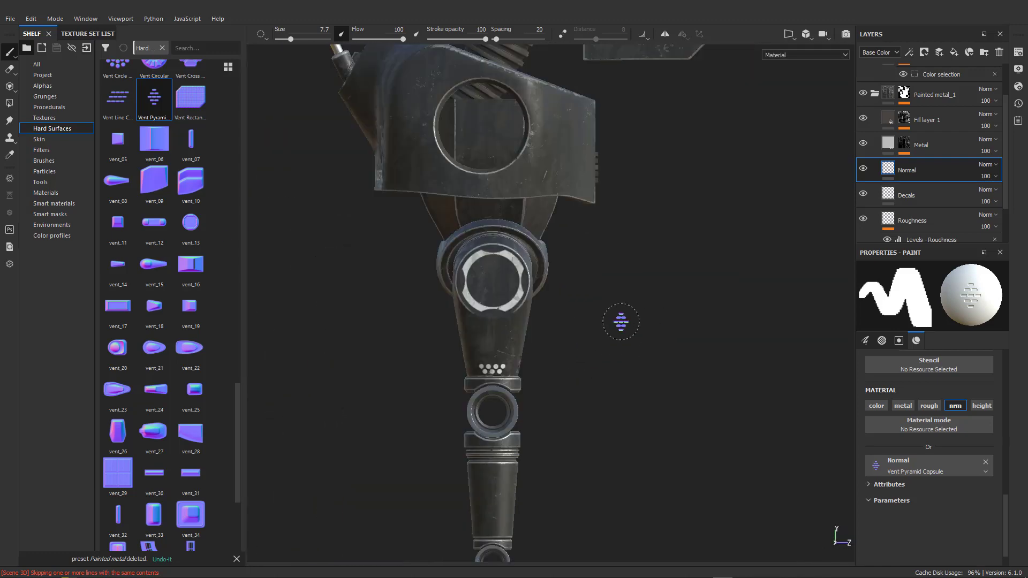
scroll(182, 291, up, 10)
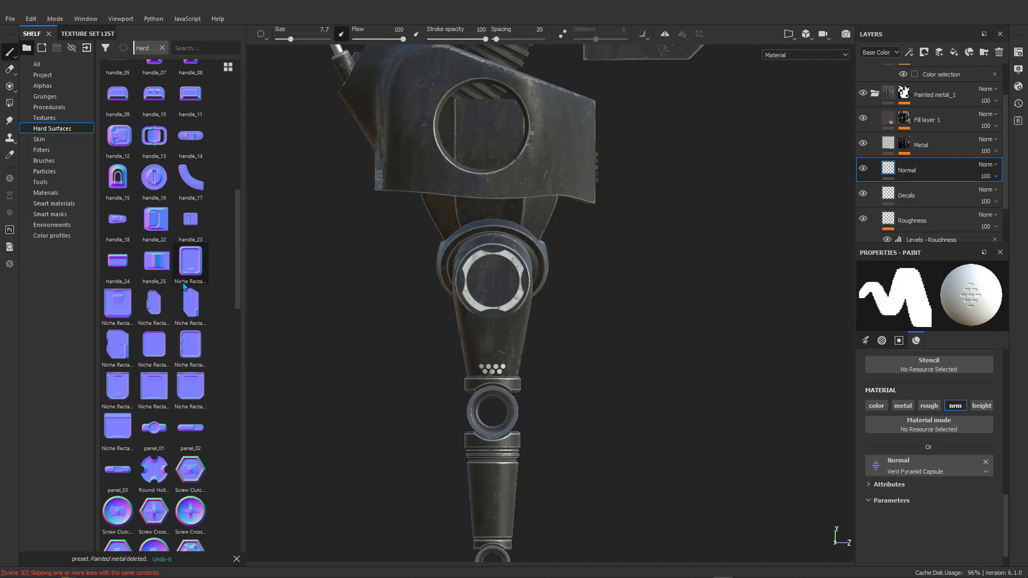
scroll(183, 287, down, 10)
scroll(182, 281, up, 10)
scroll(181, 289, down, 10)
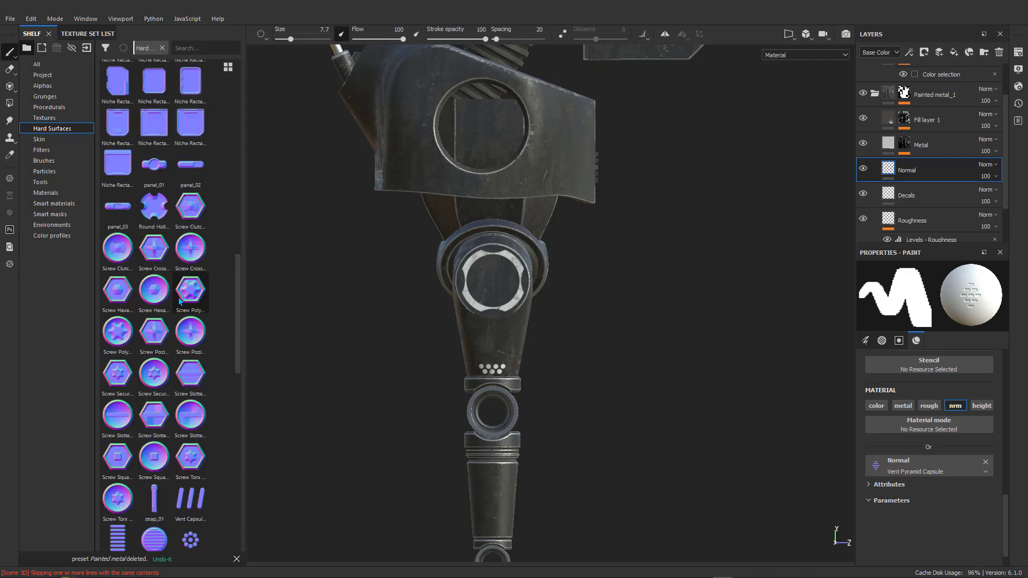
click(156, 454)
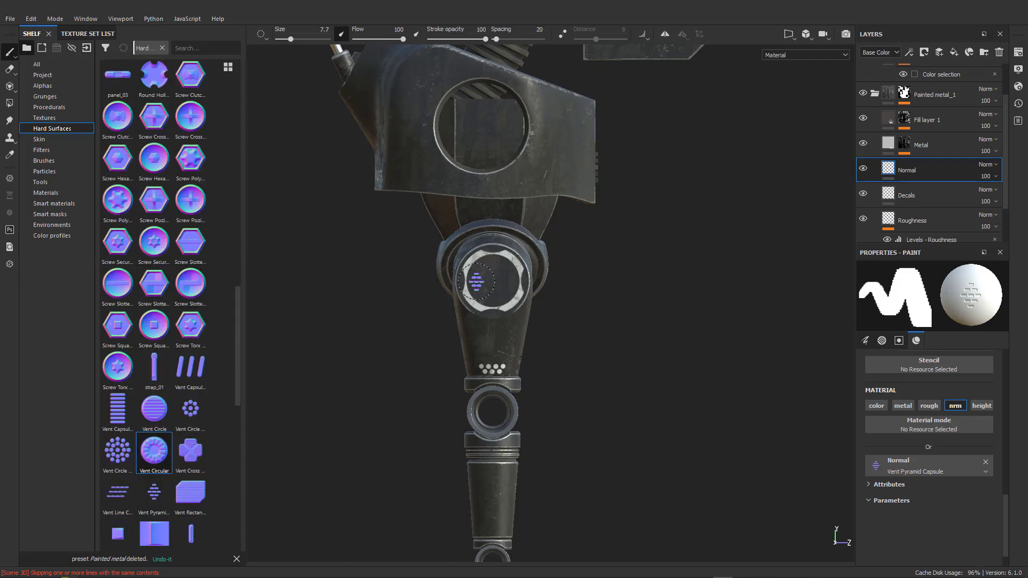
scroll(476, 281, up, 3)
drag(154, 450, 910, 464)
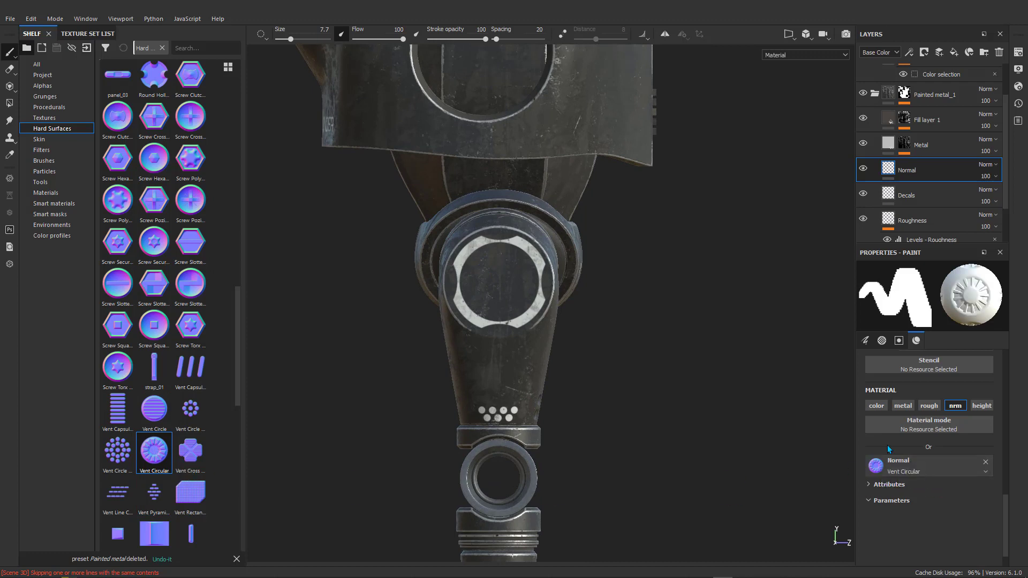
- Enlarge the brush to 12.35 and stamp Vent Circular in the centre of the right hip's Circle Gear decal
scroll(497, 278, up, 4)
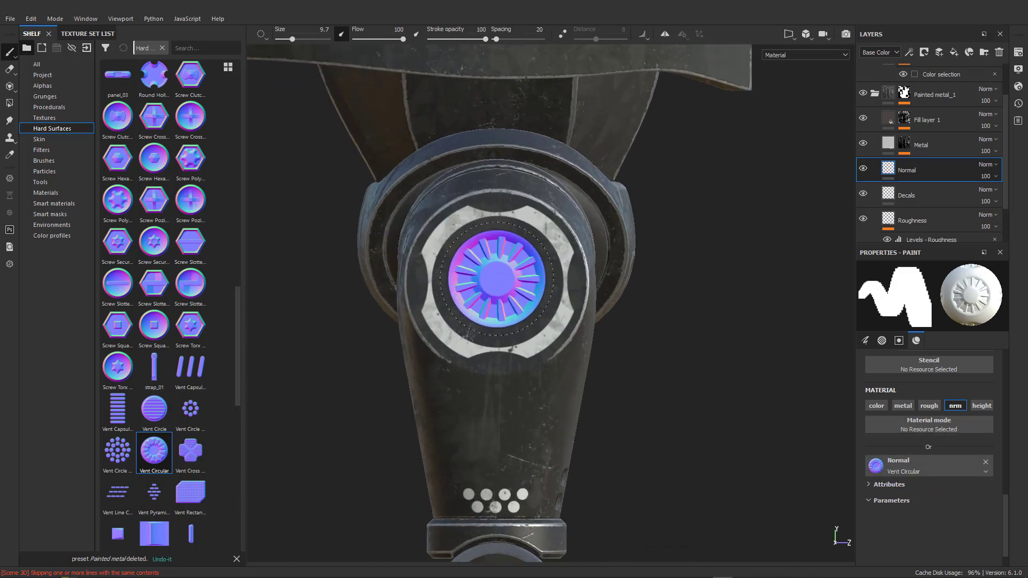
ctrl+right_drag(496, 279, 514, 279)
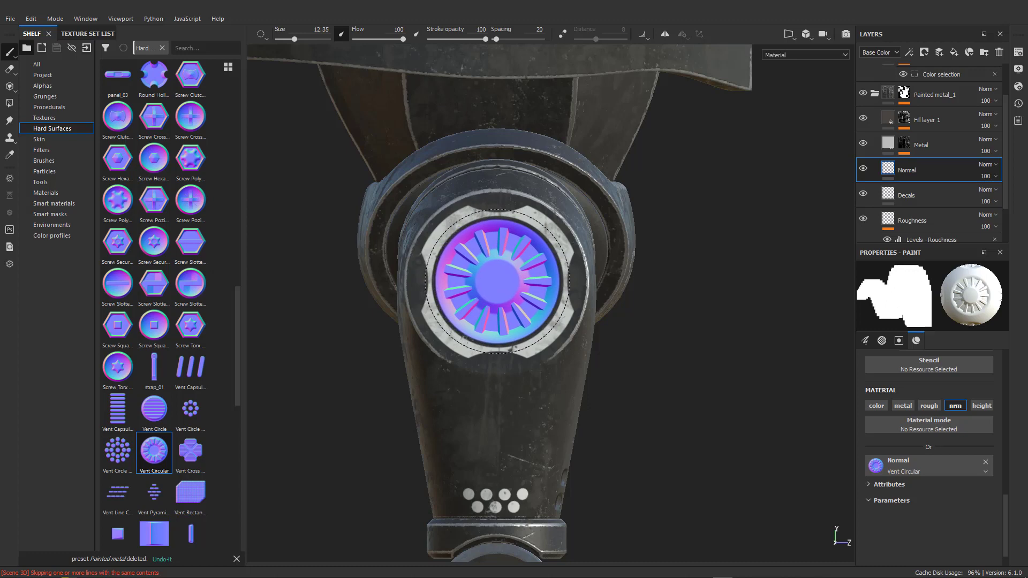
click(498, 281)
- Examine the decals and normal details on both legs from the sides and front, and review the robot's upper body
alt+drag(356, 435, 448, 397)
mouse_move(521, 395)
alt+mouse_down()
mouse_move(578, 379)
mouse_move(631, 342)
mouse_move(573, 392)
mouse_move(513, 398)
alt+mouse_up()
scroll(470, 373, down, 5)
alt+middle_drag(594, 431, 544, 295)
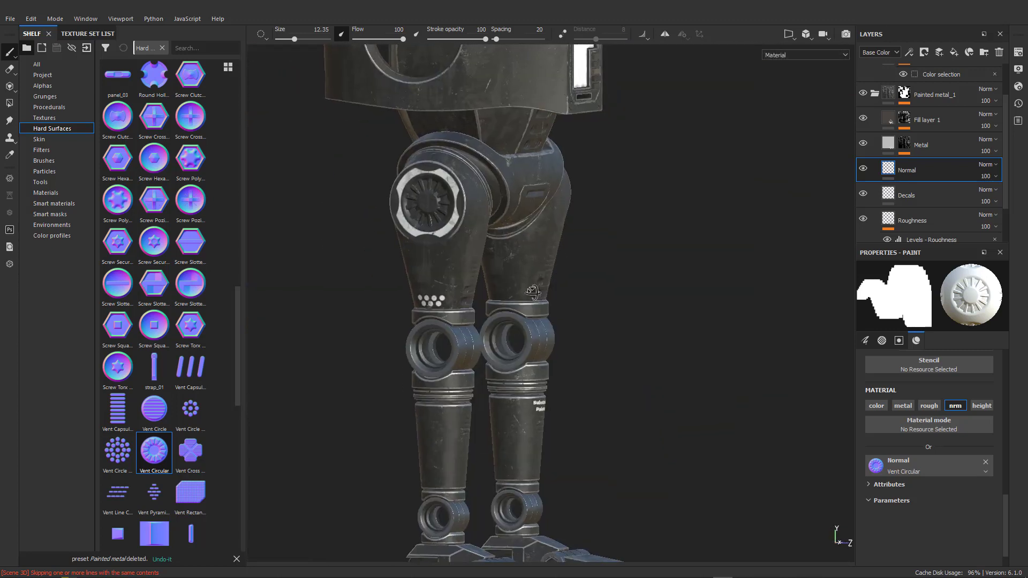
alt+drag(557, 295, 390, 293)
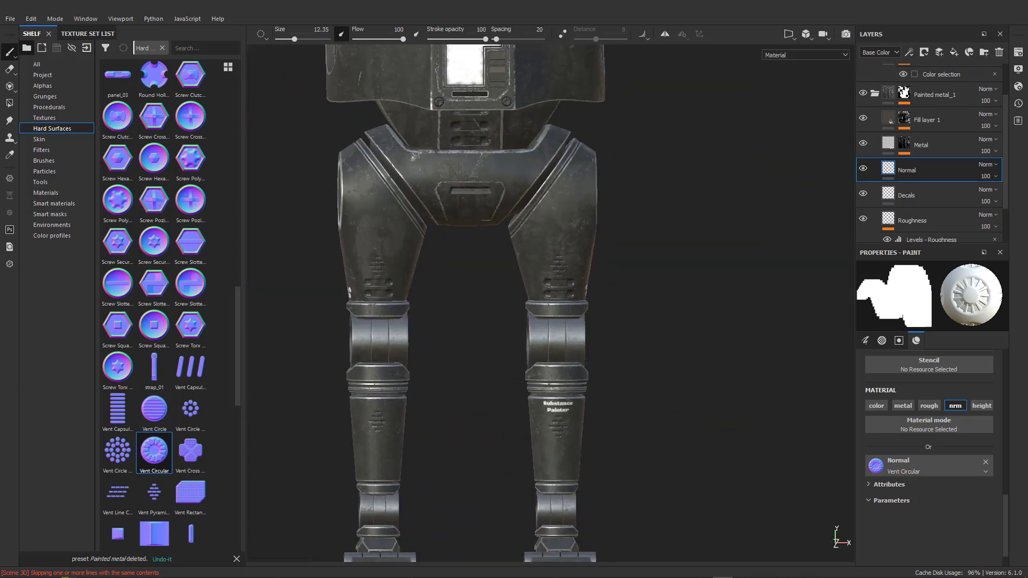
alt+middle_drag(460, 372, 461, 290)
alt+drag(461, 290, 459, 257)
scroll(486, 303, up, 5)
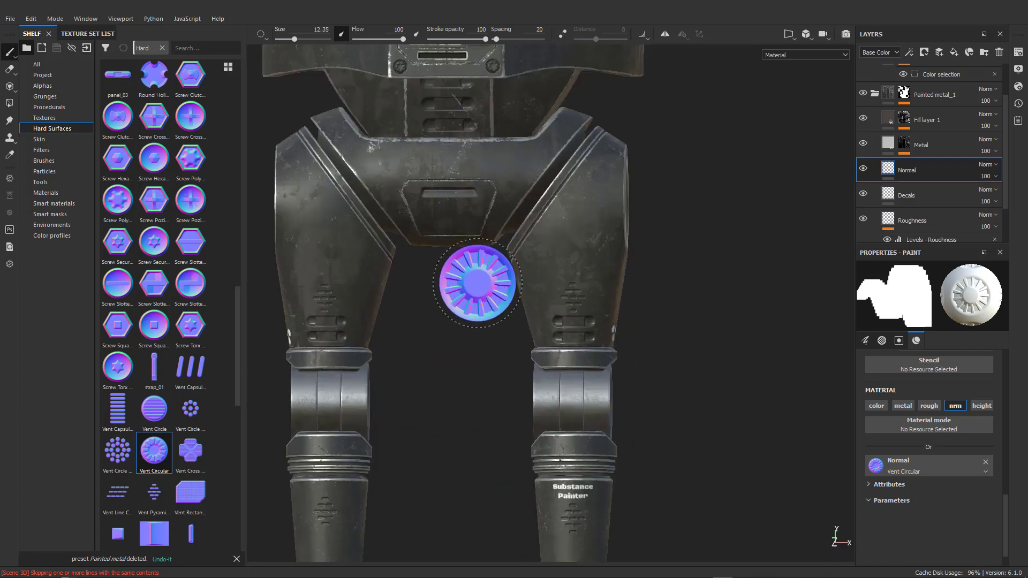
scroll(493, 325, down, 8)
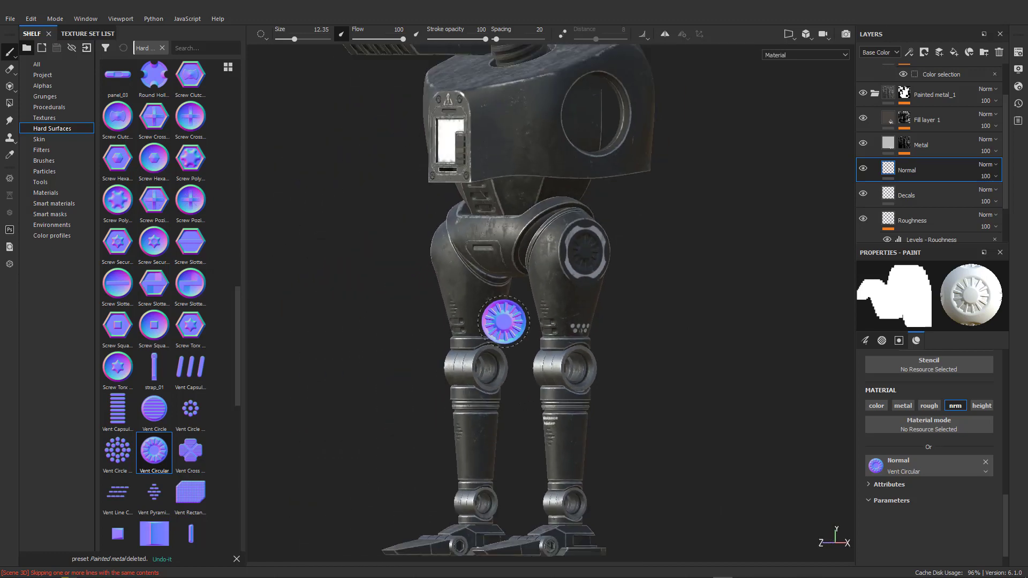
alt+drag(527, 277, 725, 273)
alt+middle_drag(603, 269, 578, 300)
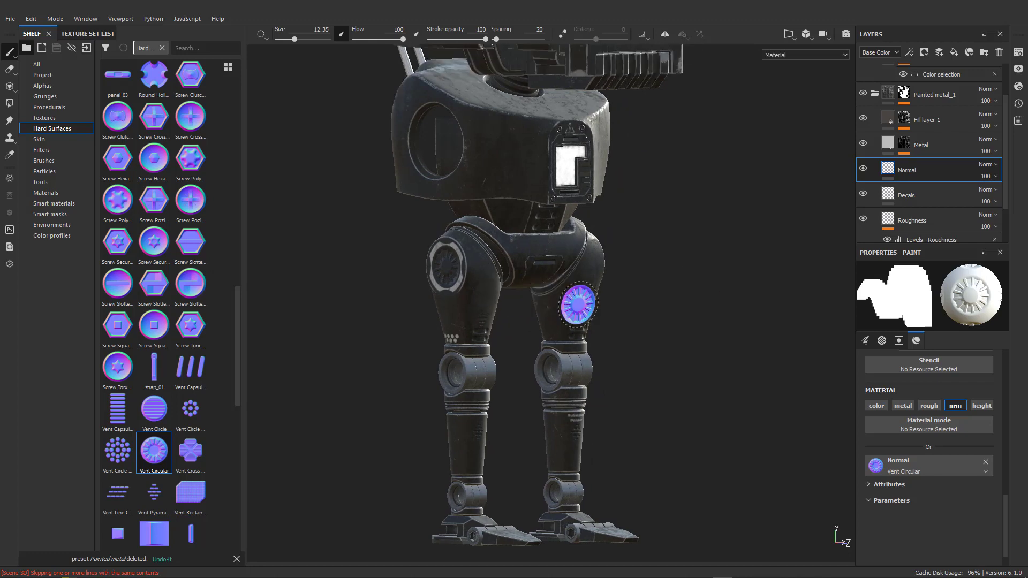
alt+drag(578, 298, 517, 289)
alt+middle_drag(539, 180, 501, 360)
alt+drag(501, 360, 577, 370)
scroll(577, 369, down, 3)
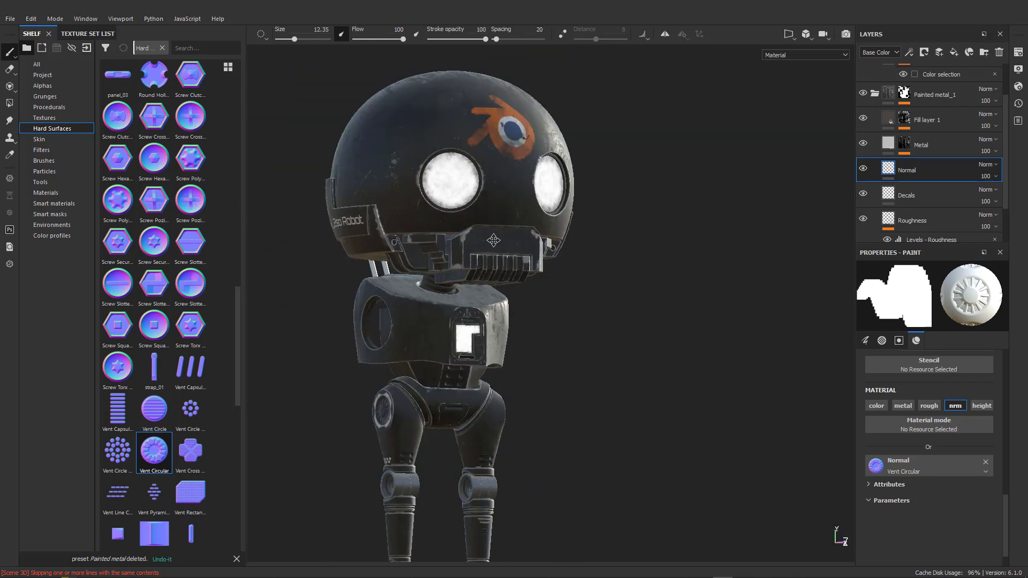
alt+middle_drag(577, 370, 645, 351)
- Make the L_Arm and R_Arm texture sets visible again so the complete robot is displayed
click(85, 34)
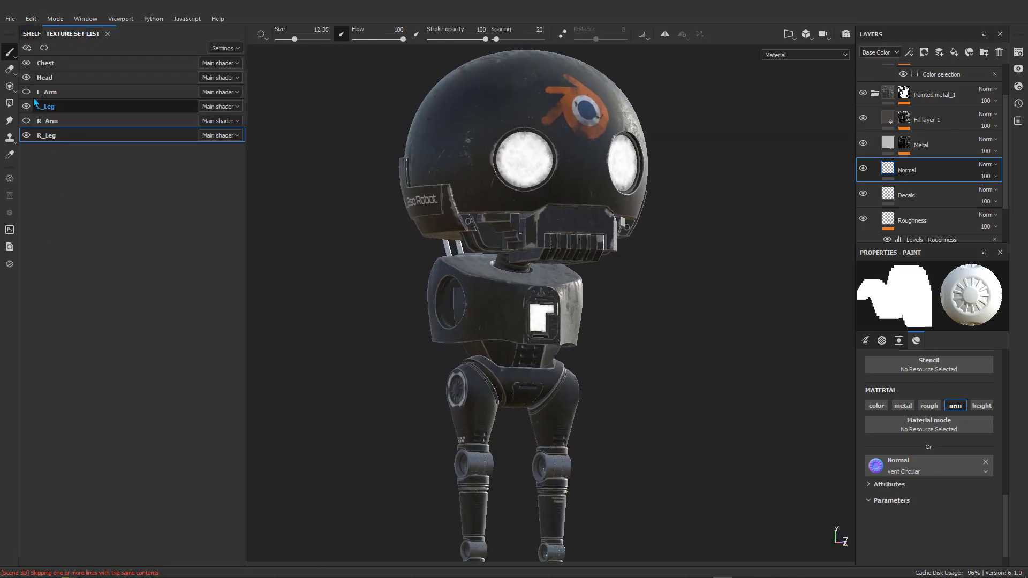
click(27, 92)
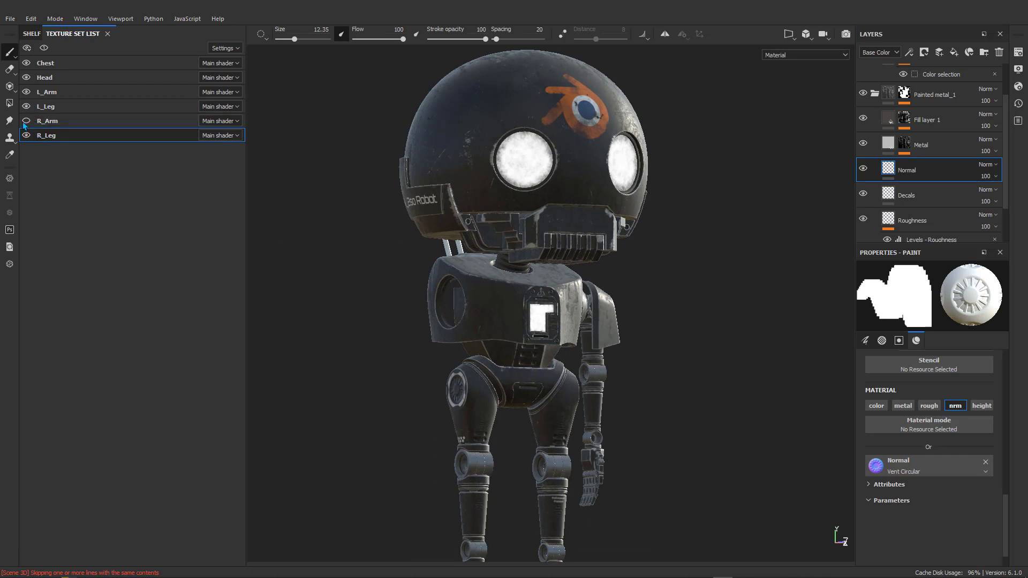
click(26, 121)
key(f)
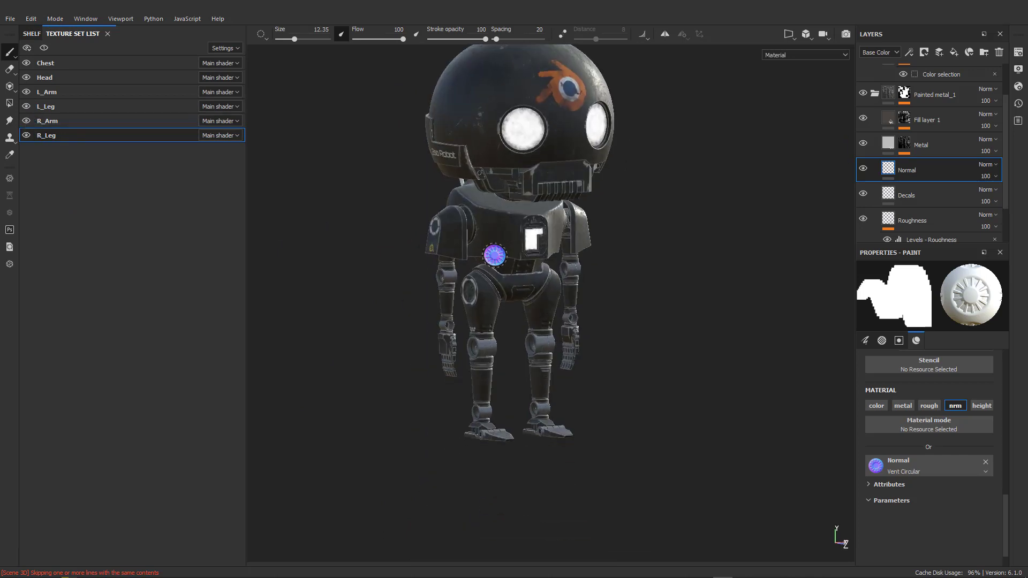
alt+middle_drag(541, 158, 540, 244)
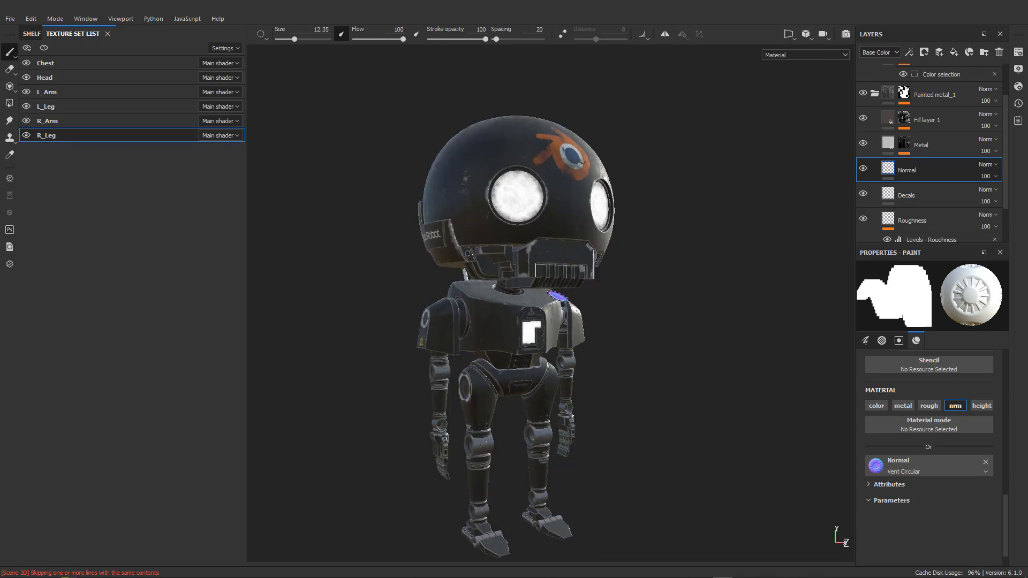
- Examine the robot's back and sides, then inspect the decals and normal details on the legs and feet up close
alt+drag(576, 294, 322, 274)
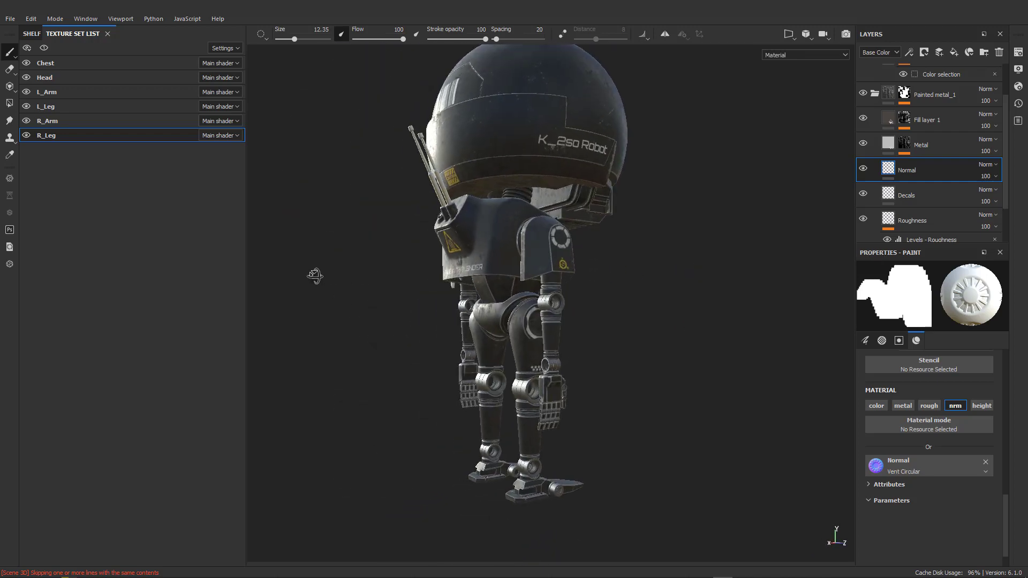
scroll(511, 259, up, 2)
alt+middle_drag(537, 307, 527, 283)
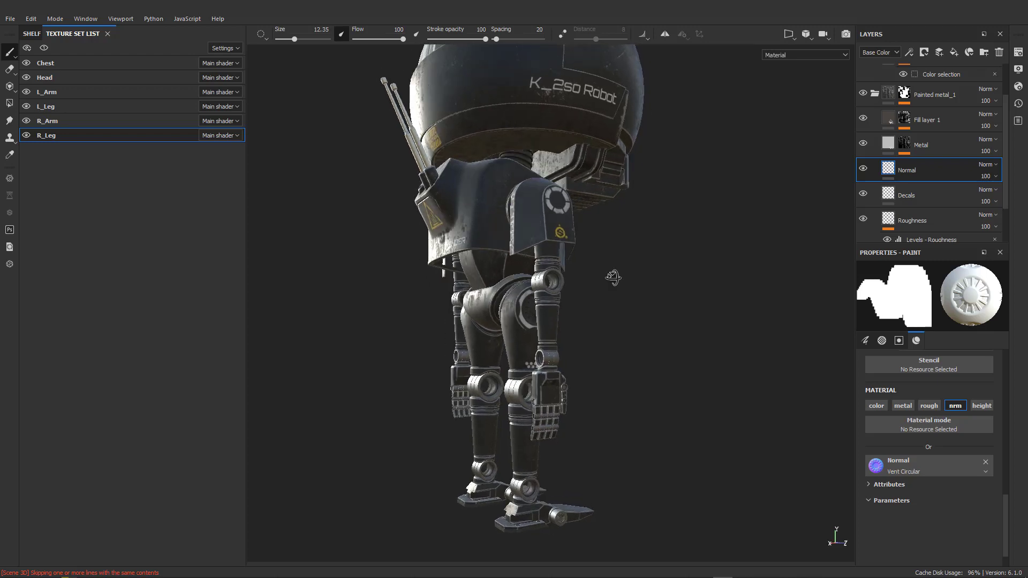
alt+drag(612, 277, 621, 321)
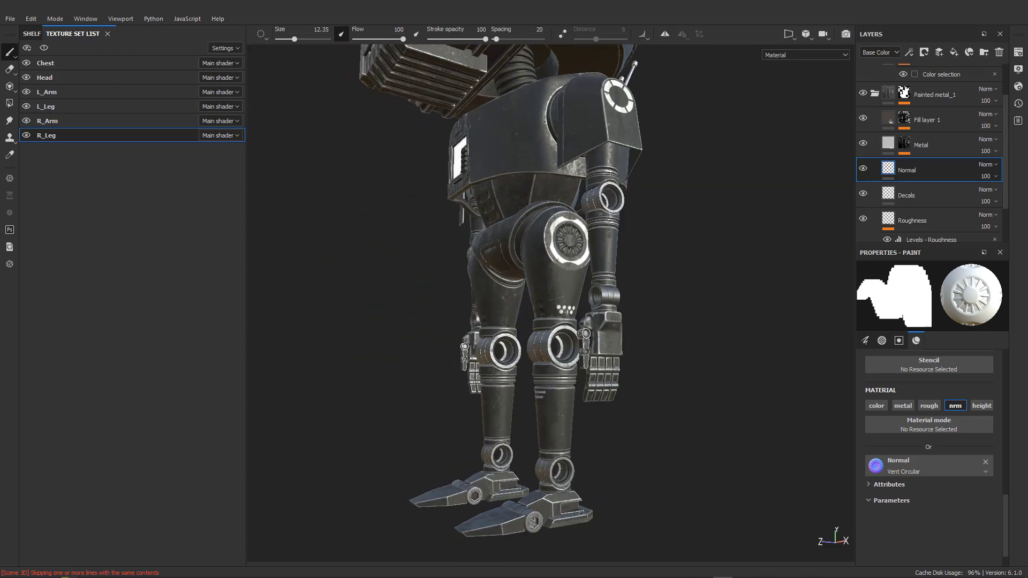
alt+drag(514, 279, 553, 268)
scroll(538, 300, down, 1)
mouse_move(553, 268)
alt+middle_down()
mouse_move(538, 300)
mouse_move(513, 263)
alt+middle_up()
scroll(538, 300, down, 1)
scroll(508, 378, up, 3)
alt+middle_drag(551, 479, 547, 387)
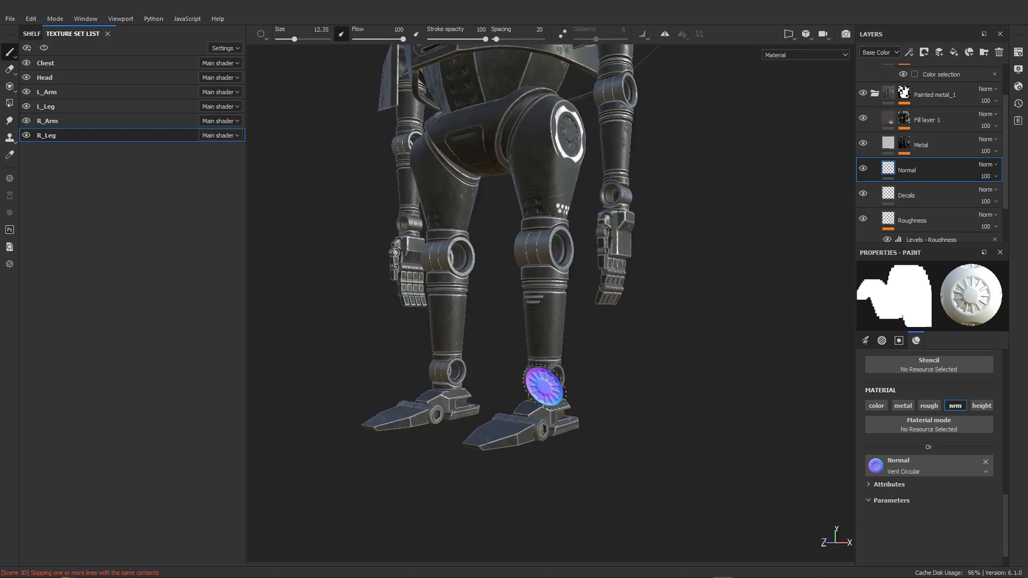
scroll(547, 388, up, 3)
mouse_move(637, 383)
alt+mouse_down()
mouse_move(468, 381)
mouse_move(438, 394)
mouse_move(631, 394)
alt+mouse_up()
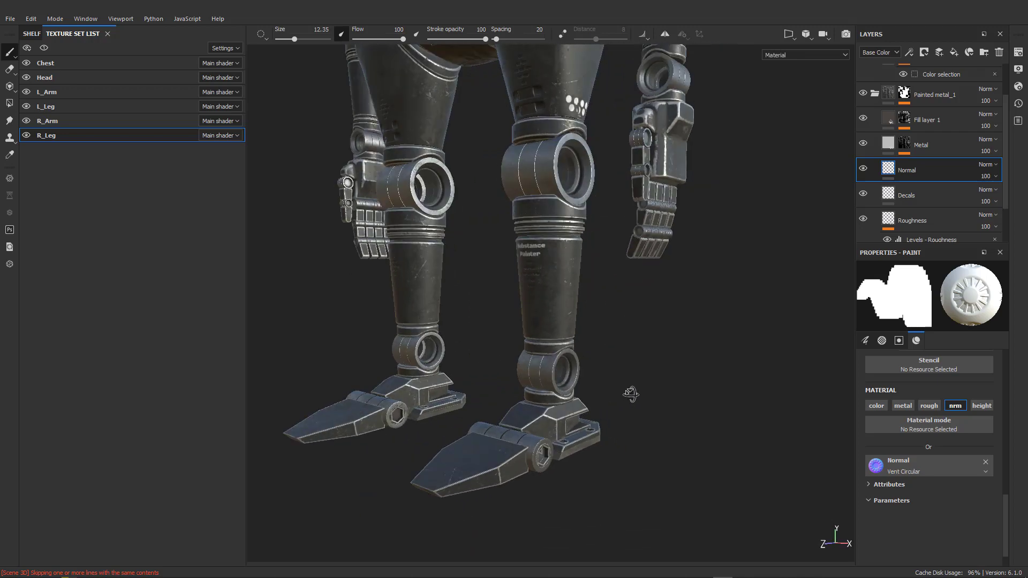
- Review the complete robot from the side, back and front, including a closer look at the chest and hips
scroll(613, 406, down, 4)
alt+middle_drag(549, 325, 572, 373)
alt+drag(575, 369, 592, 339)
scroll(569, 333, down, 3)
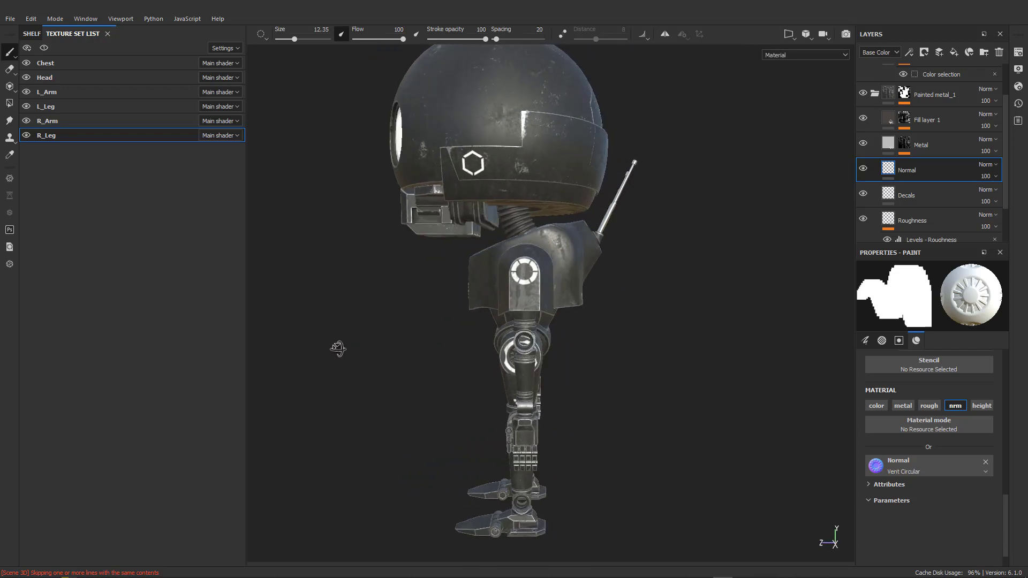
alt+drag(448, 307, 370, 303)
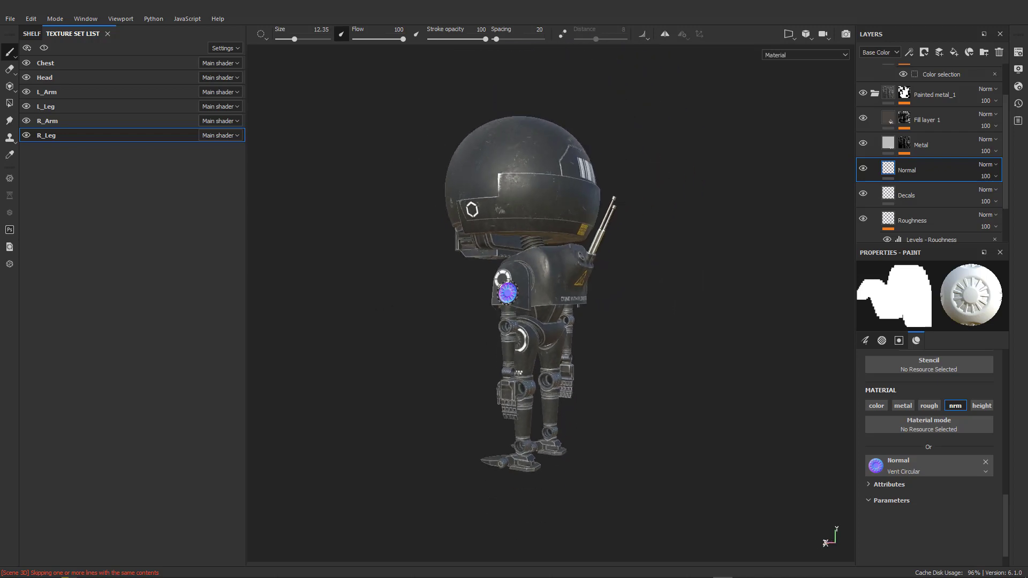
alt+drag(514, 284, 485, 377)
scroll(515, 294, up, 4)
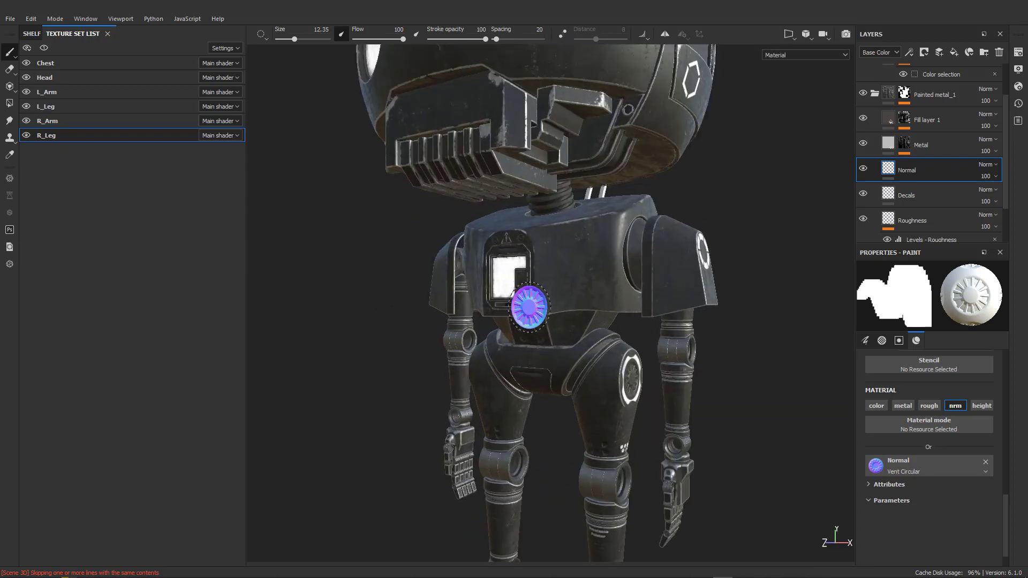
alt+drag(530, 305, 467, 320)
scroll(572, 338, down, 3)
alt+drag(576, 296, 485, 343)
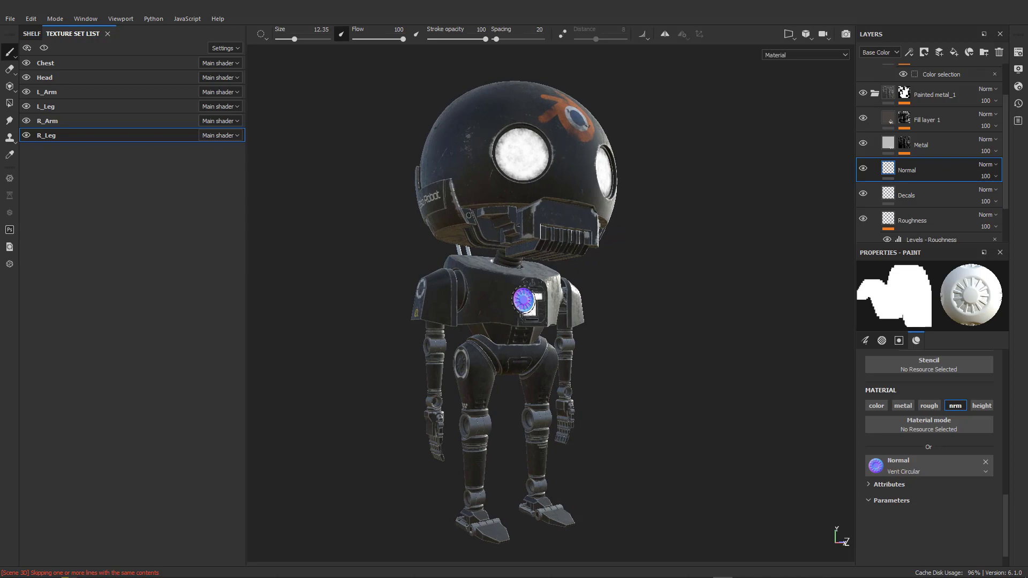
- Inspect the right shoulder's decal up close and review the full robot again from both sides and the front
alt+drag(421, 328, 514, 328)
scroll(421, 312, up, 8)
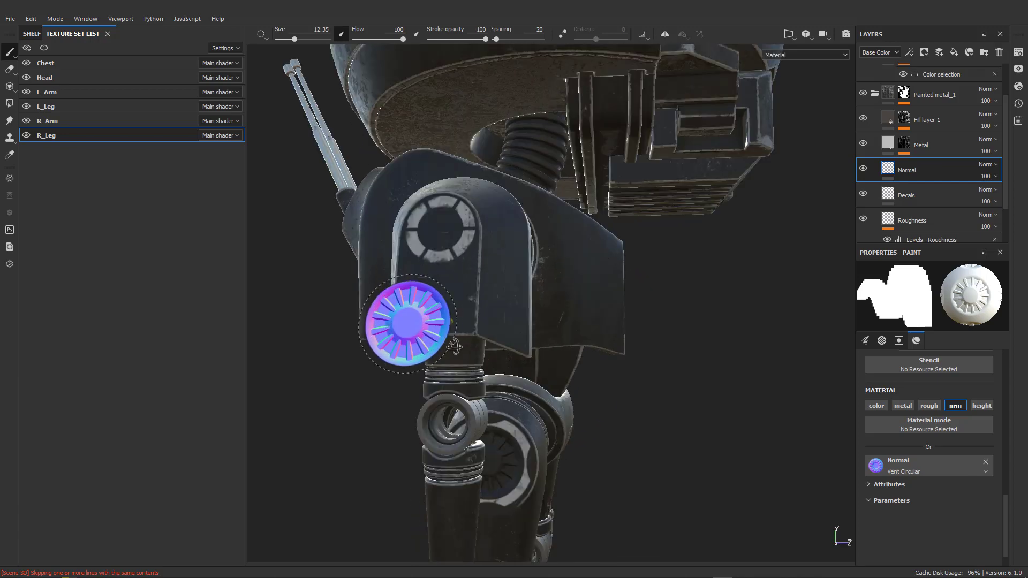
alt+right_drag(521, 352, 477, 323)
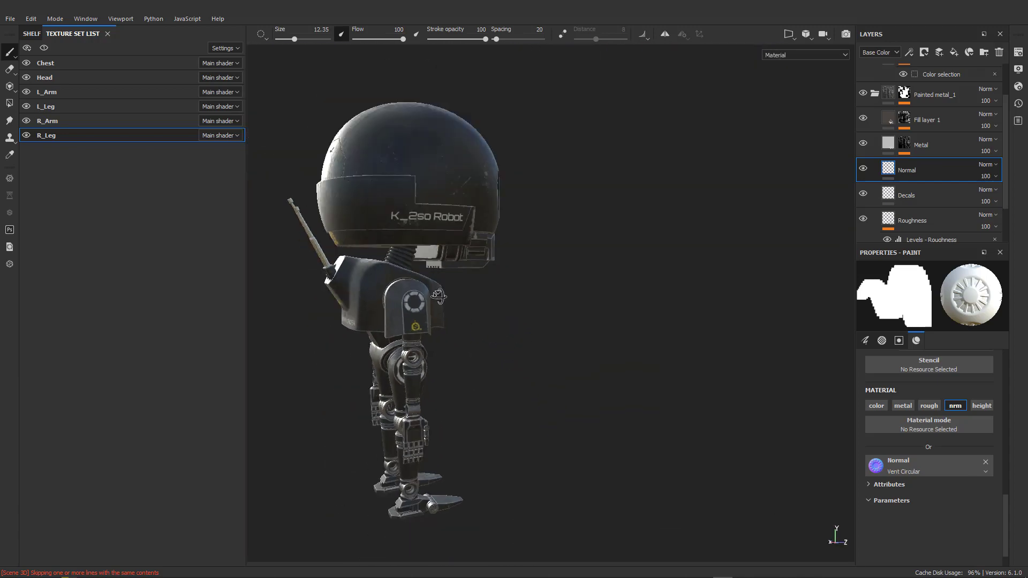
alt+drag(321, 306, 425, 296)
alt+middle_drag(425, 296, 510, 310)
alt+drag(593, 304, 321, 297)
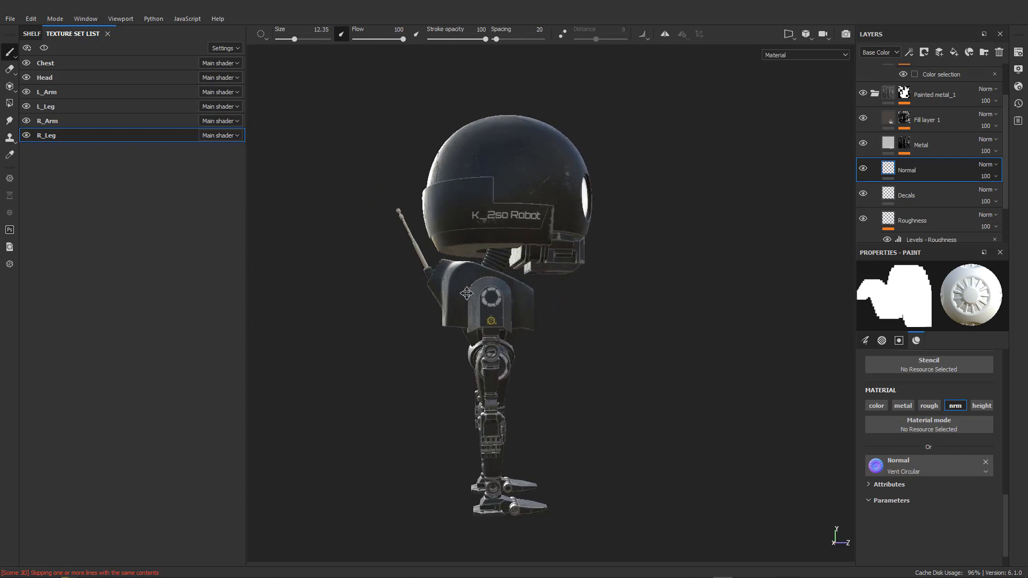
alt+drag(503, 299, 321, 323)
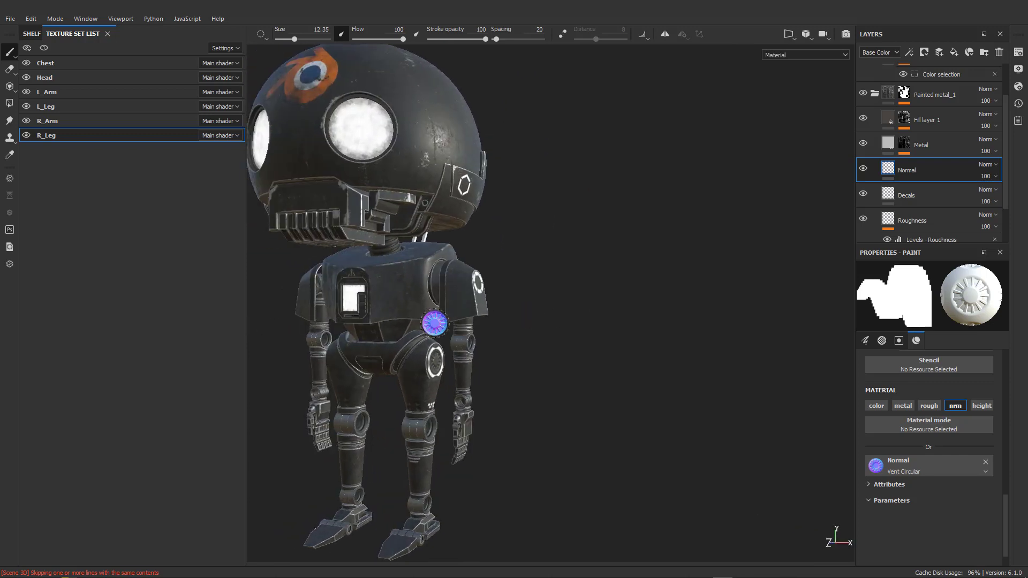
alt+right_drag(434, 323, 376, 303)
alt+middle_drag(376, 303, 465, 309)
mouse_move(464, 309)
alt+mouse_down()
mouse_move(583, 314)
mouse_move(471, 316)
alt+mouse_up()
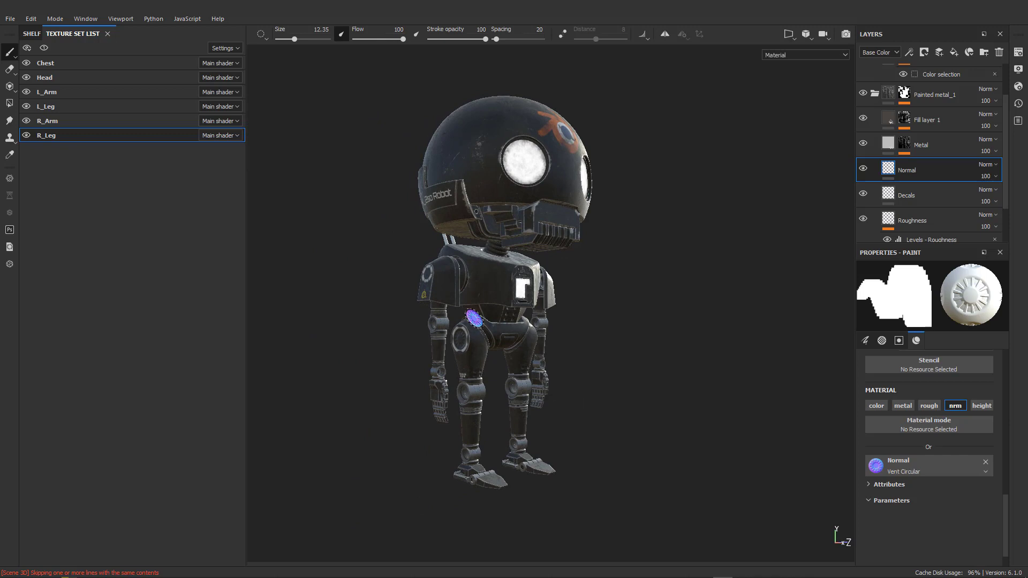